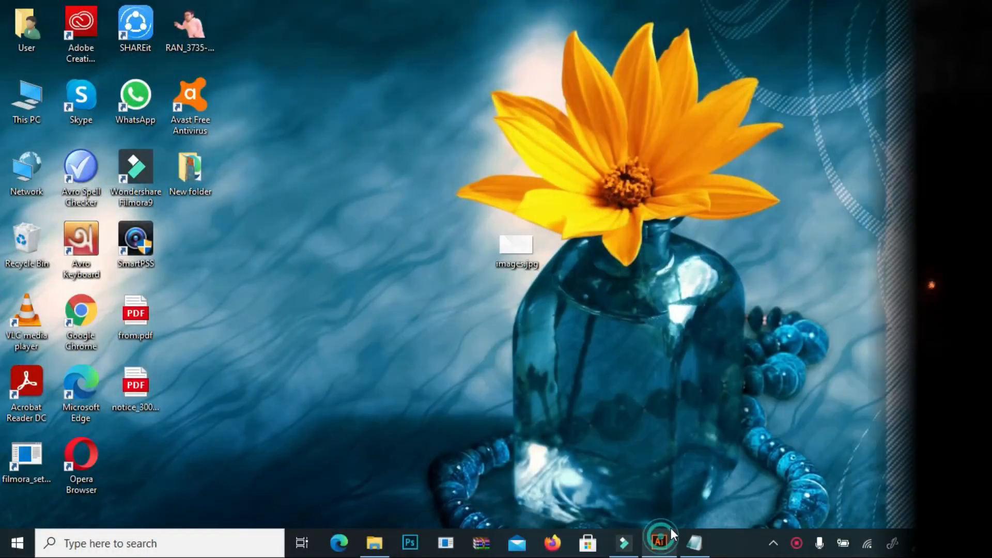
# - Switch to Adobe Illustrator and examine the layout of the dark and light banner designs in the open document
pyautogui.click(659, 540)
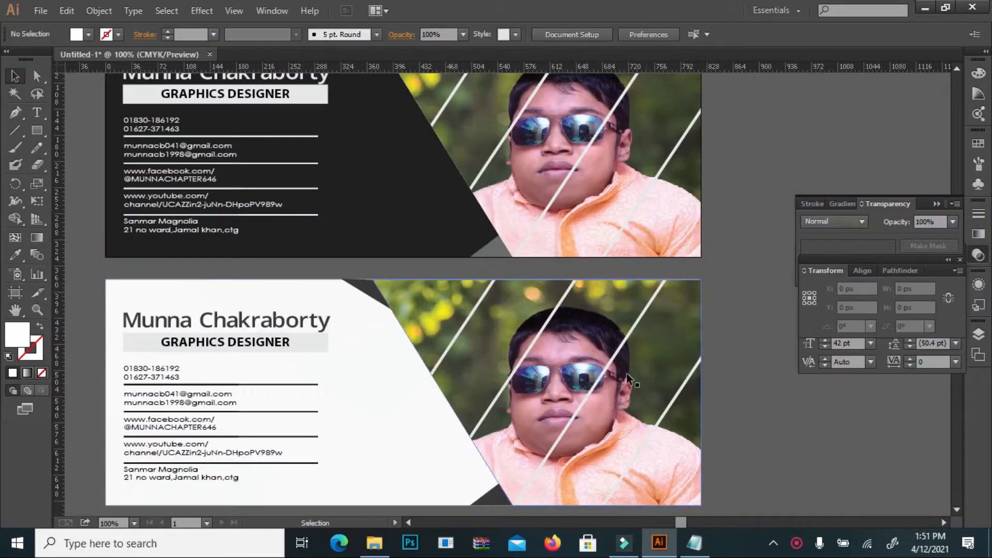
pyautogui.scroll(-1, 622, 370)
pyautogui.scroll(1, 631, 369)
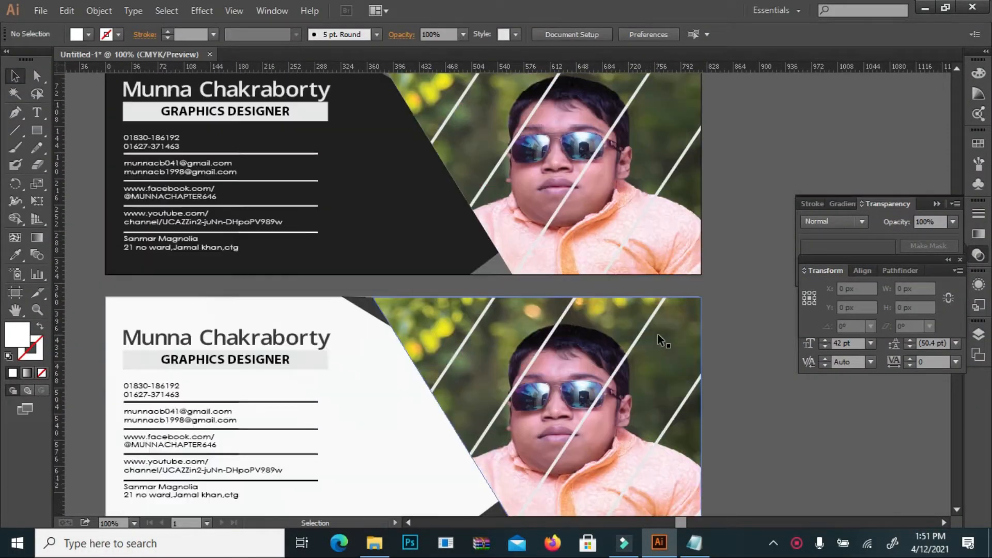
pyautogui.scroll(2, 662, 306)
pyautogui.scroll(-1, 662, 305)
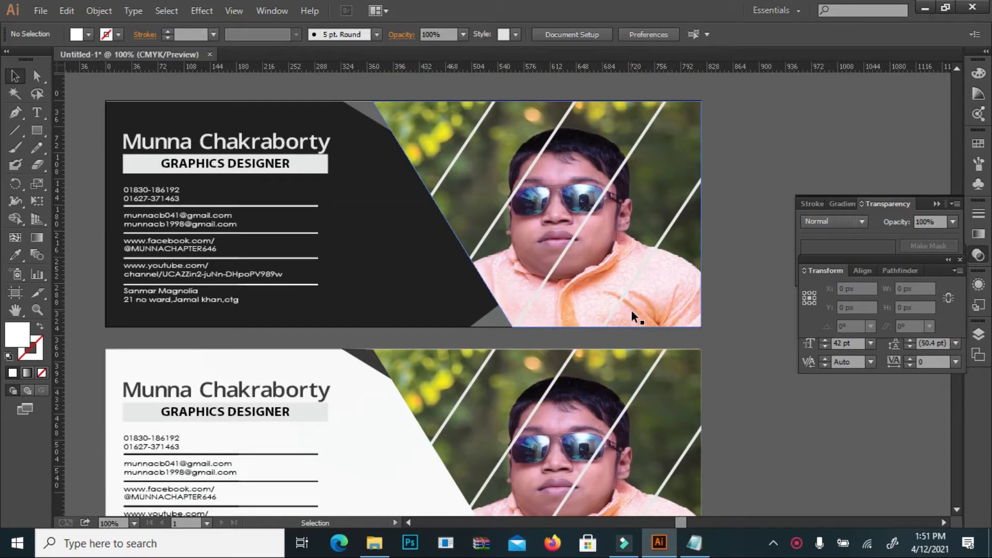
pyautogui.scroll(-1, 631, 302)
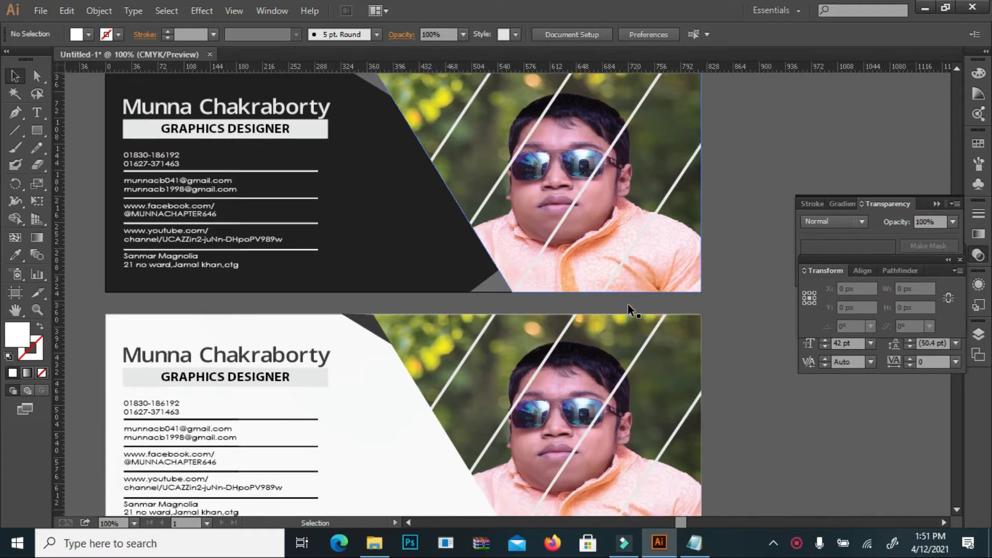
pyautogui.scroll(1, 627, 305)
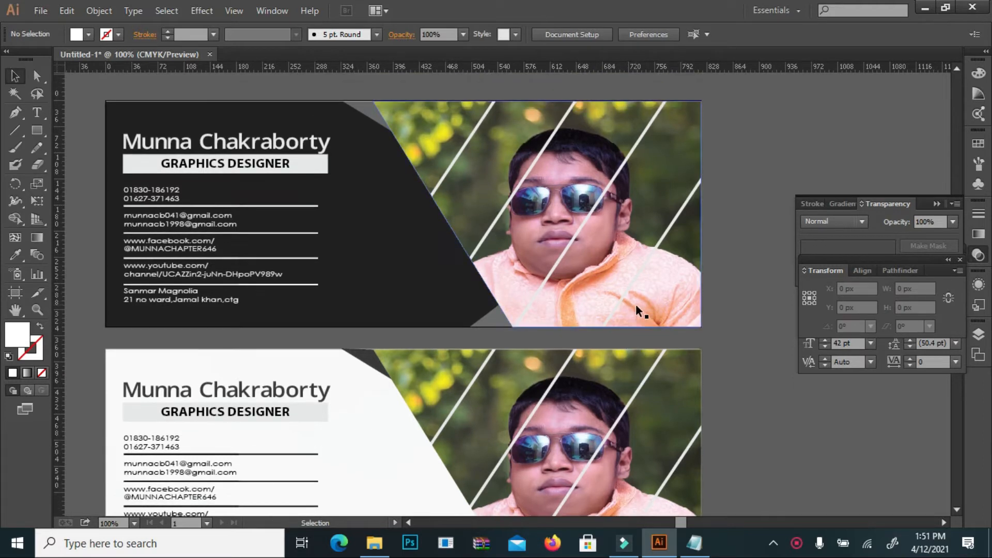
# - Create a new document with pixel units, using the Web profile at 960 x 560 px
pyautogui.click(42, 12)
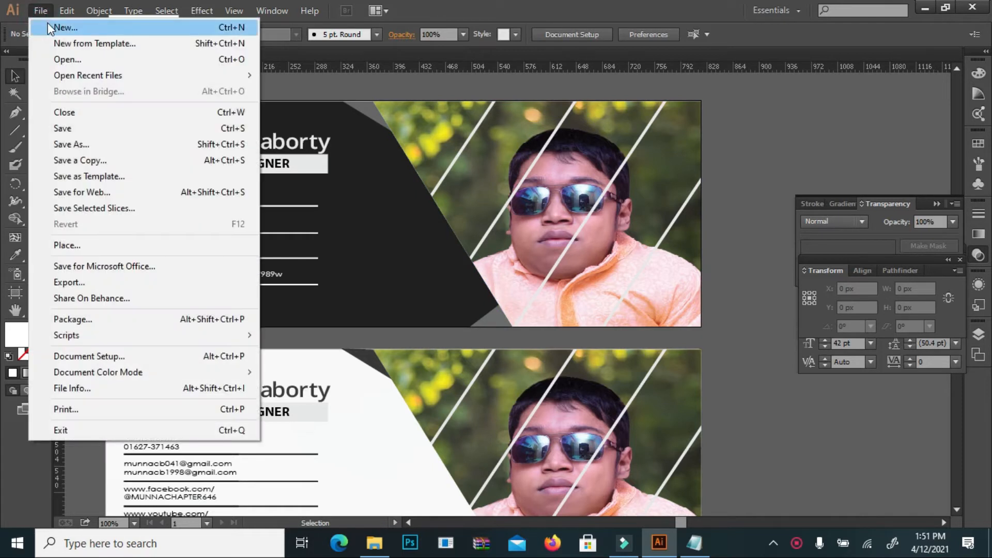
pyautogui.click(47, 23)
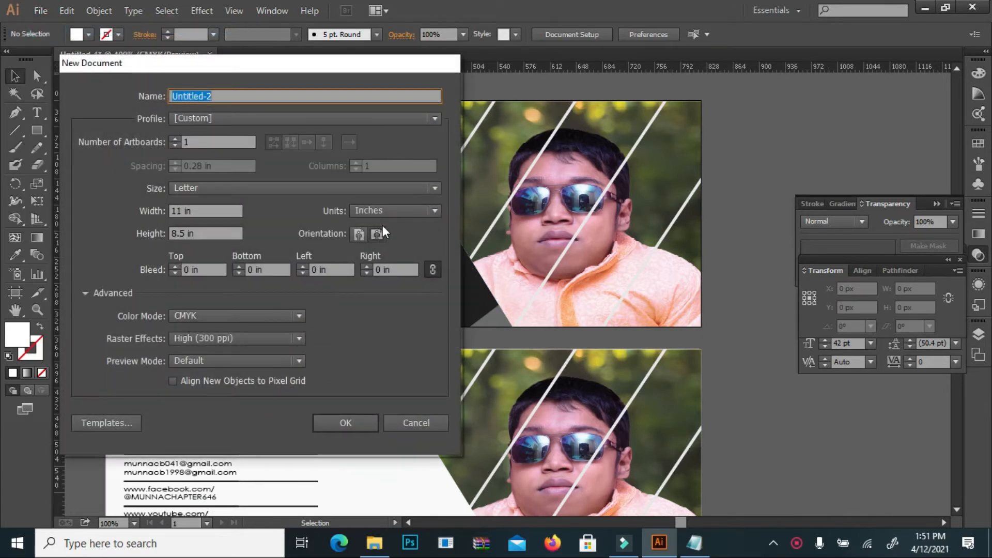
pyautogui.click(389, 211)
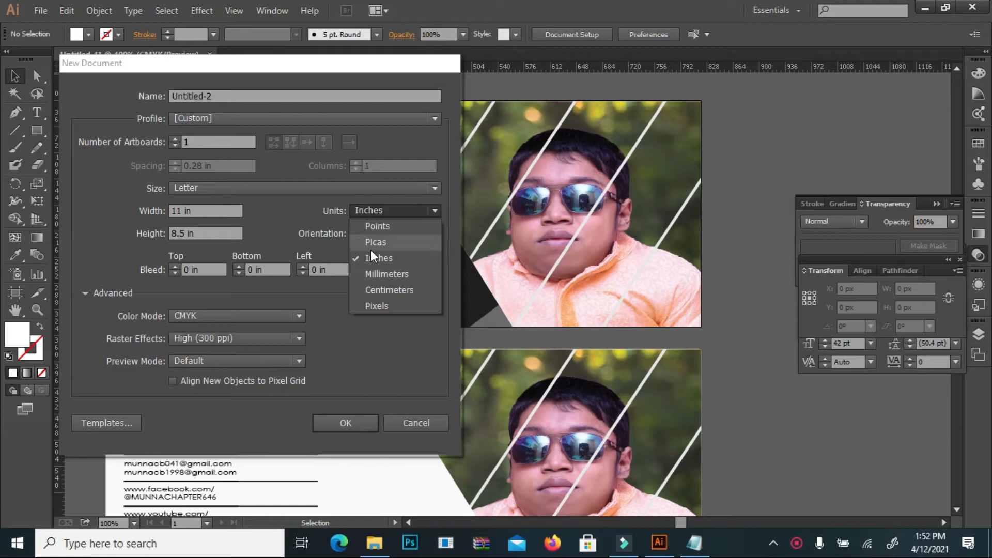
pyautogui.click(377, 307)
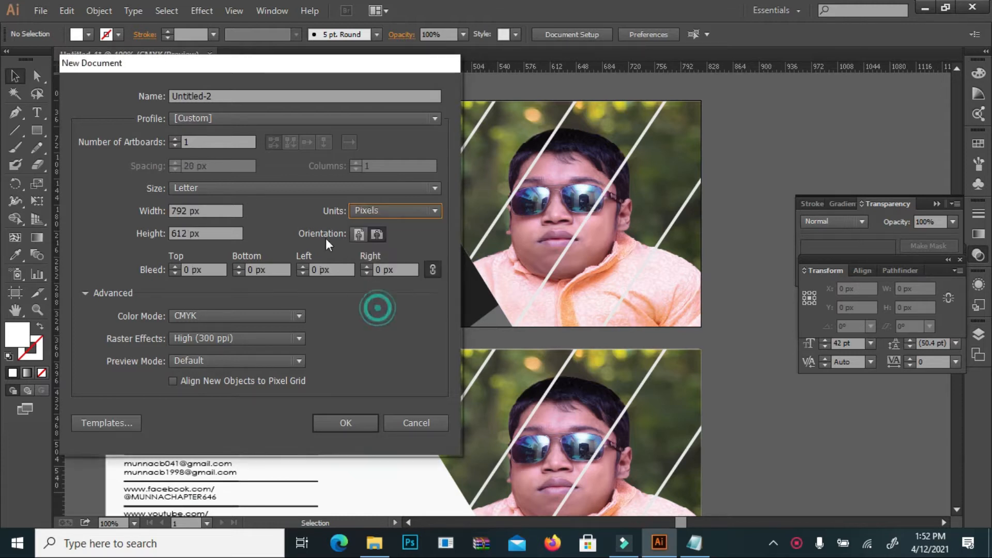
pyautogui.click(310, 120)
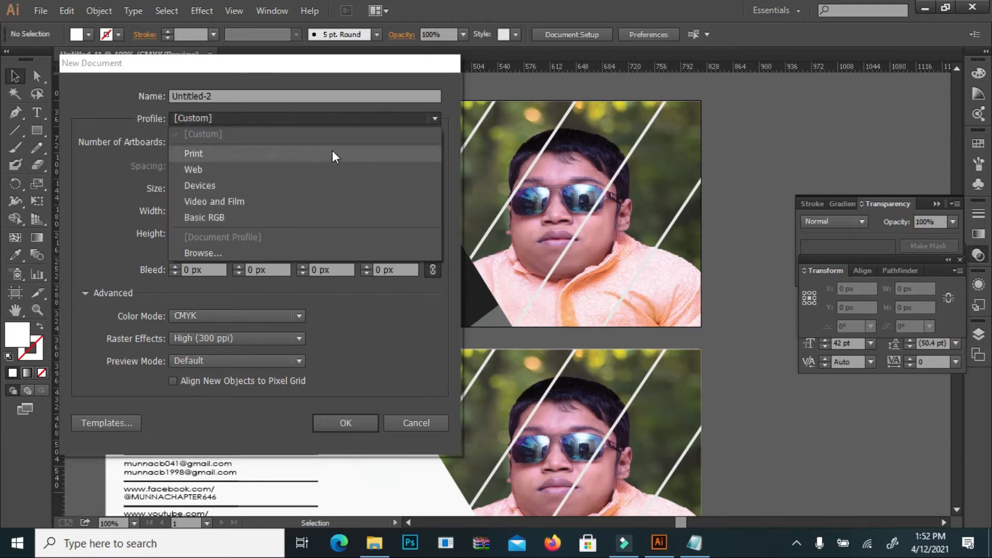
pyautogui.click(303, 170)
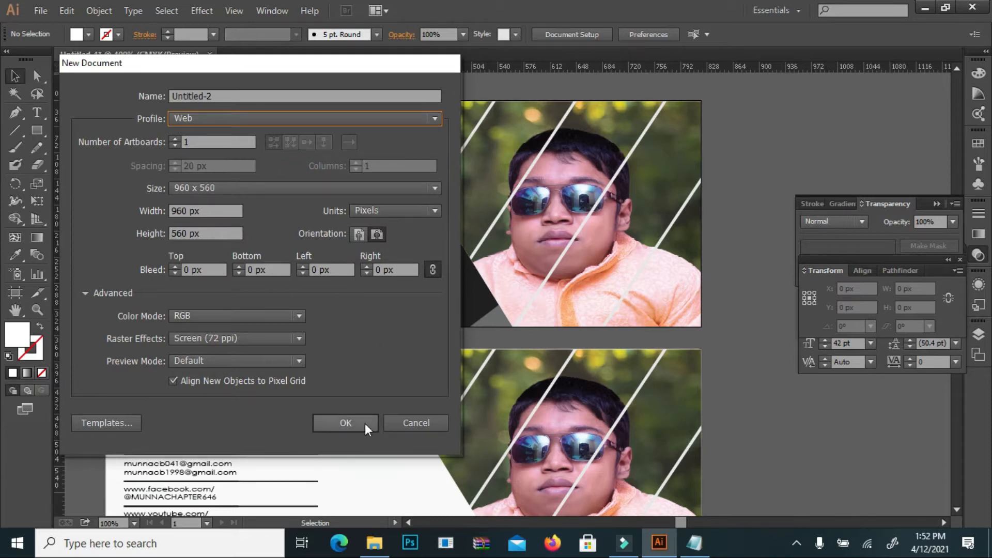
pyautogui.click(346, 421)
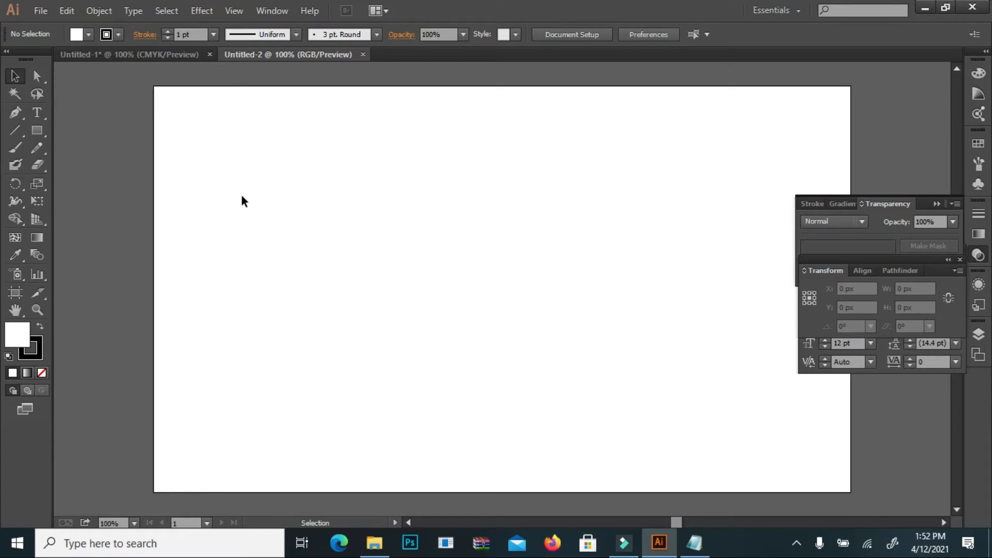
# - Show the rulers and set their units to pixels
pyautogui.hotkey('ctrl', 'r')
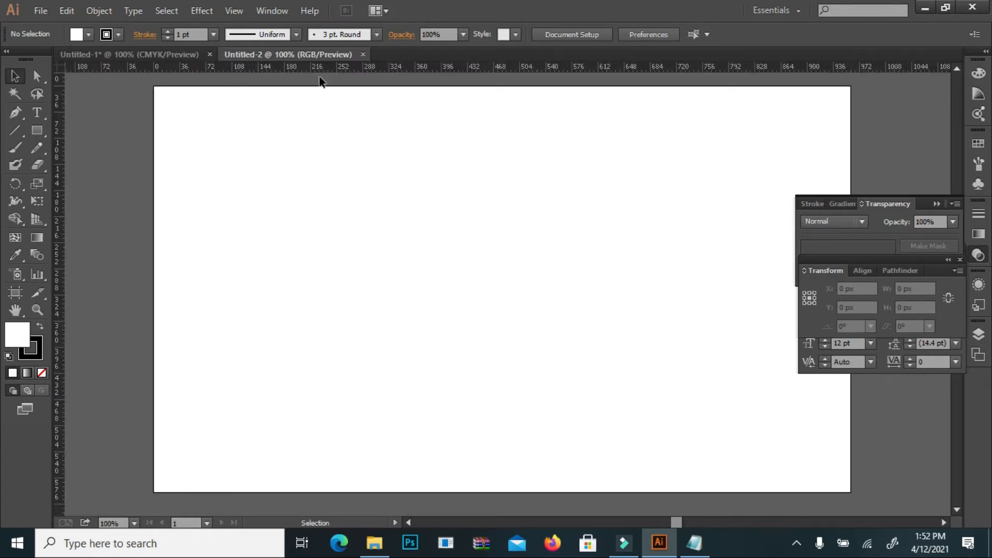
pyautogui.rightClick(288, 71)
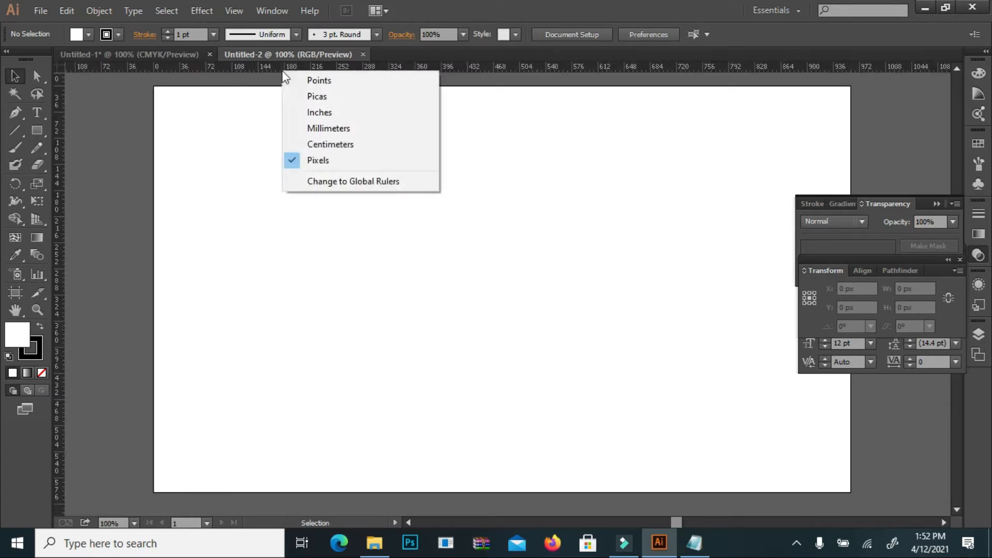
pyautogui.click(333, 158)
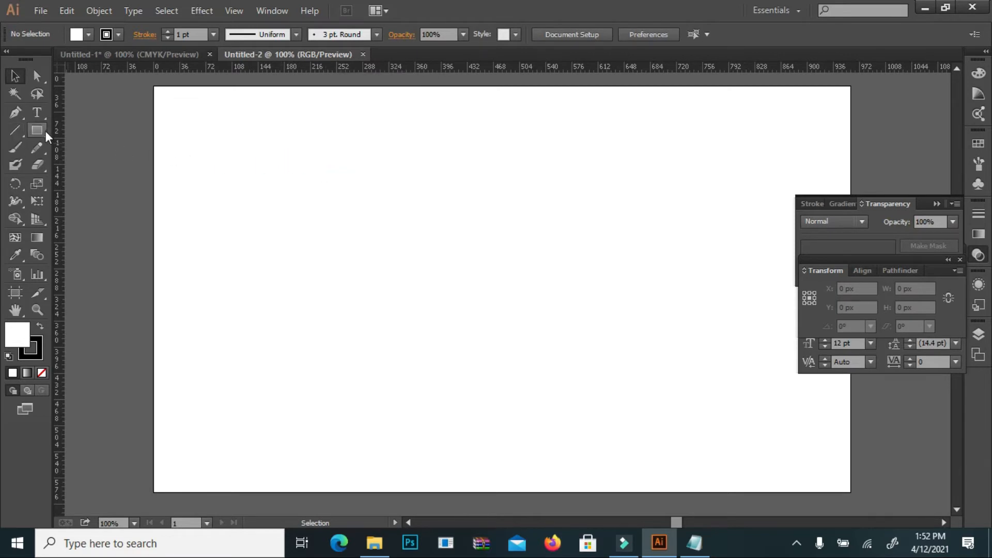
# - Draw a rectangle 820 px wide and 312 px high on the artboard
pyautogui.click(41, 129)
pyautogui.click(319, 182)
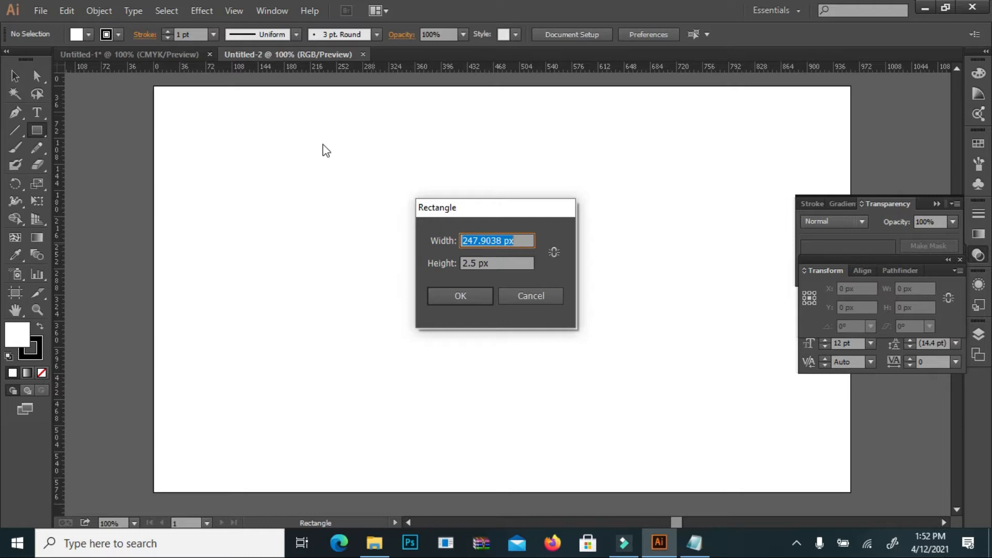
pyautogui.write('820')
pyautogui.press('Tab')
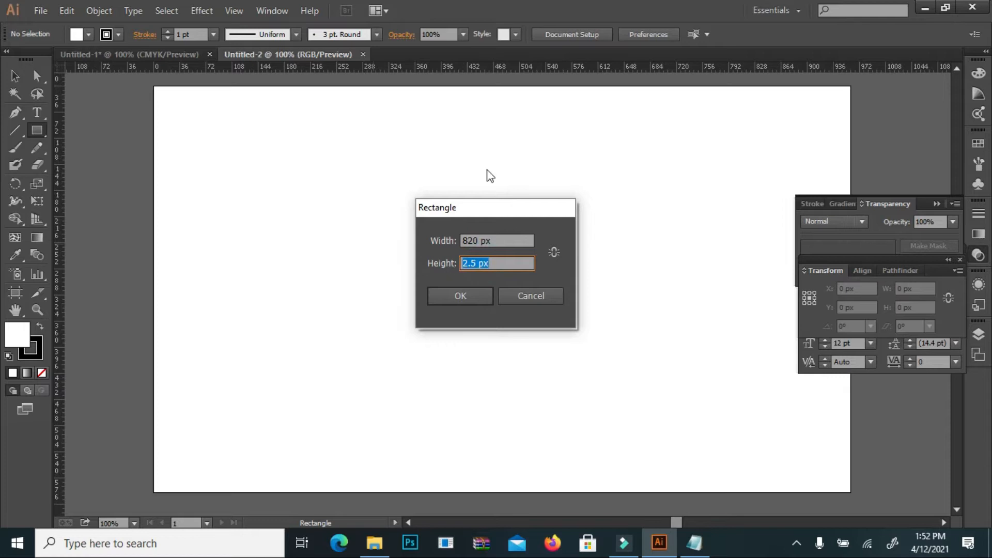
pyautogui.write('312')
pyautogui.press('Return')
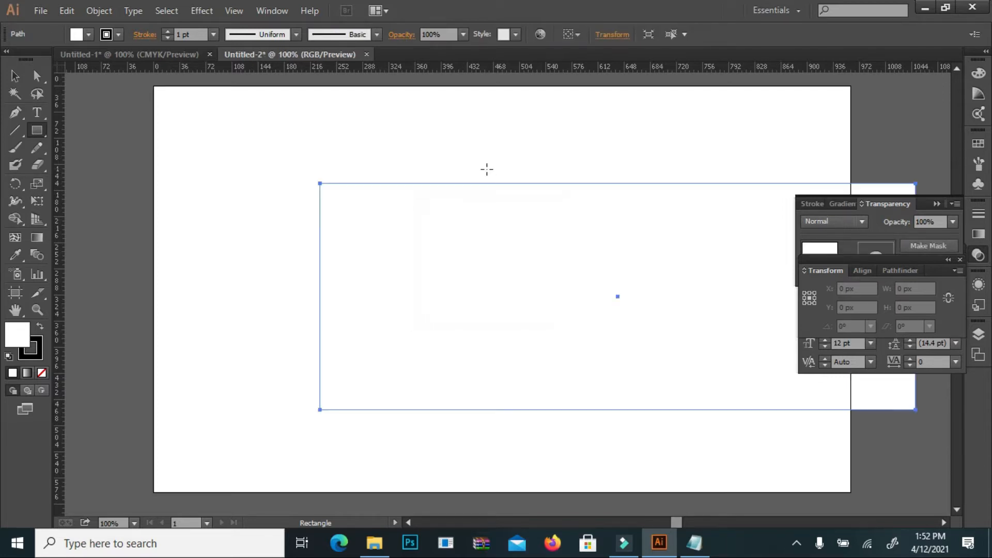
# - Move the rectangle to roughly the middle of the artboard, with its centre at about X 484.5 px, Y 279.5 px
pyautogui.click(15, 76)
pyautogui.moveTo(515, 238); pyautogui.dragTo(349, 225)
pyautogui.moveTo(411, 237); pyautogui.dragTo(462, 244)
pyautogui.click(438, 246)
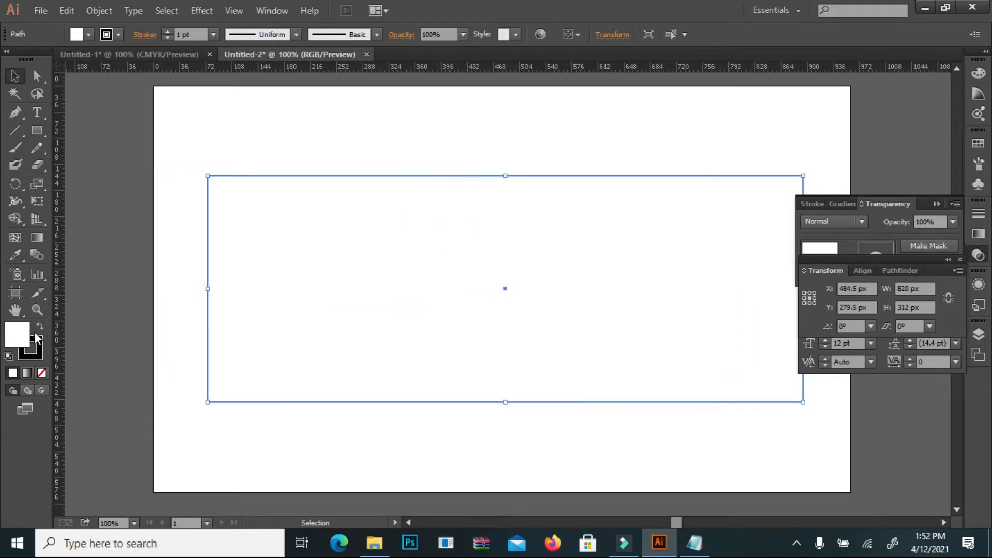
# - Set the rectangle's stroke weight to 3 pt and deselect it
pyautogui.click(191, 155)
pyautogui.click(314, 143)
pyautogui.click(291, 256)
pyautogui.click(168, 32)
pyautogui.click(168, 32)
pyautogui.click(217, 128)
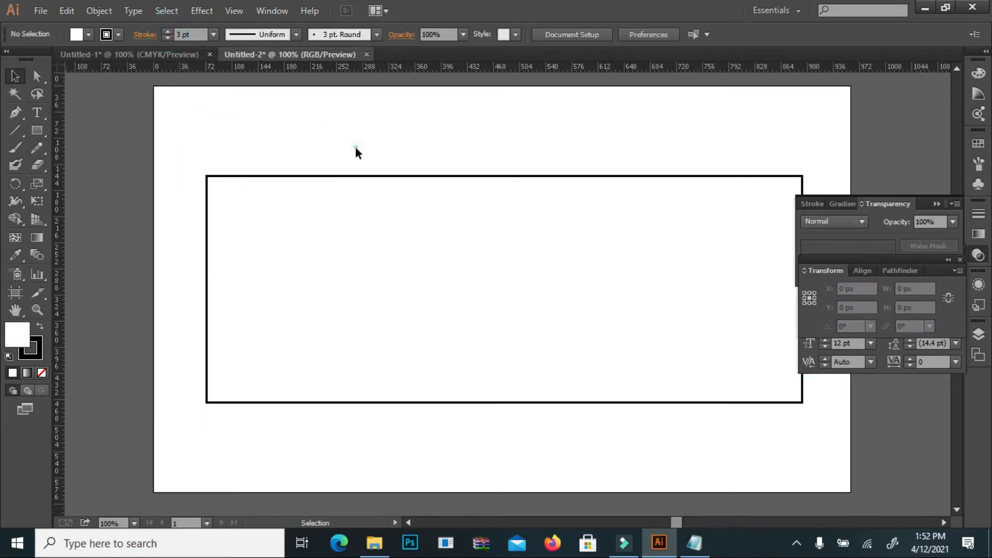
# - Lock the rectangle so that it stays fixed as the banner frame
pyautogui.moveTo(355, 148); pyautogui.dragTo(290, 348)
pyautogui.click(101, 10)
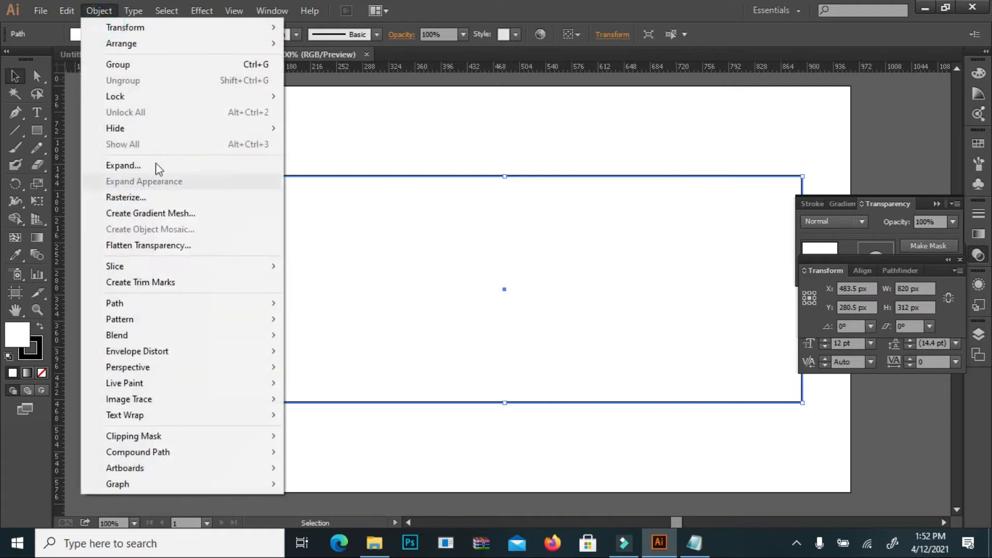
pyautogui.moveTo(229, 97)
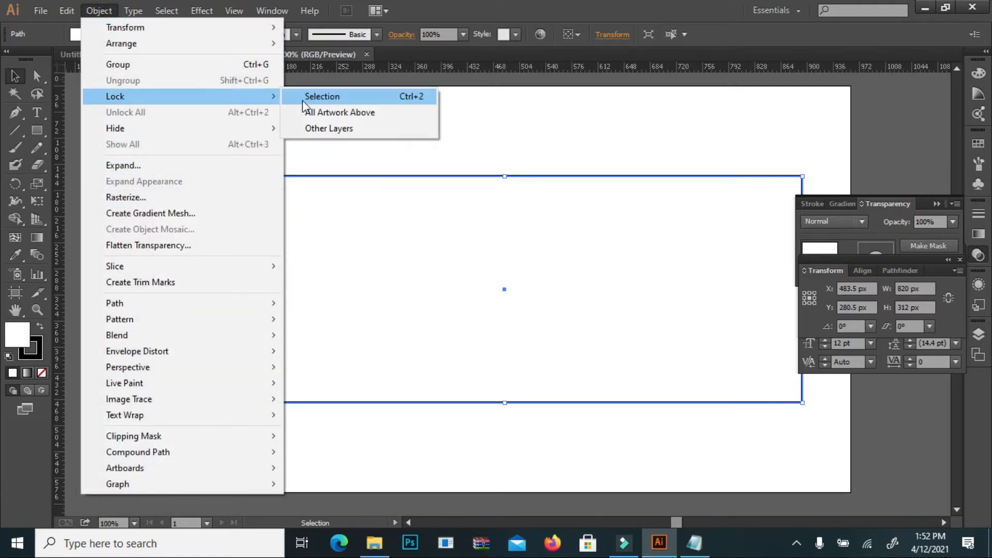
pyautogui.click(303, 98)
pyautogui.click(36, 308)
pyautogui.click(648, 296)
pyautogui.scroll(-1, 372, 269)
pyautogui.scroll(1, 421, 253)
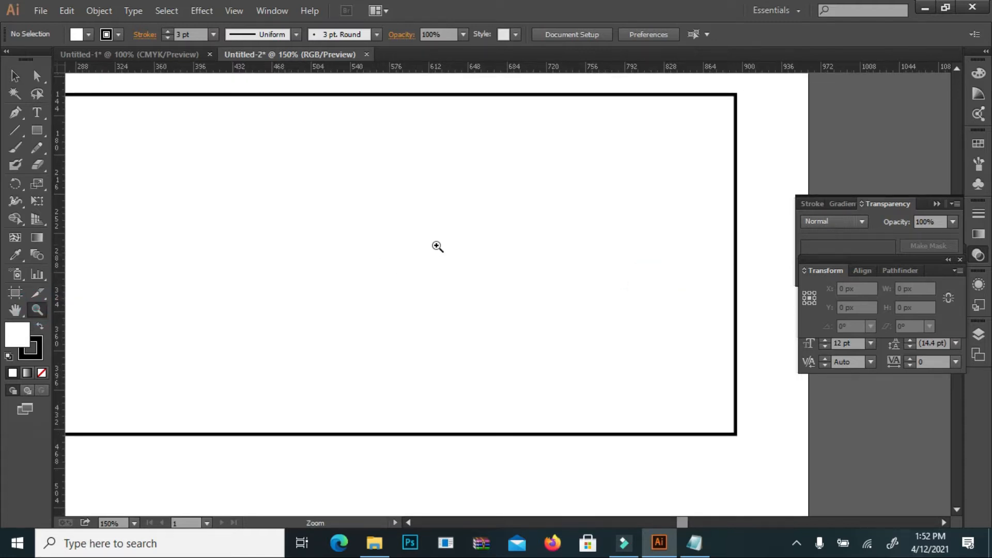
pyautogui.click(14, 76)
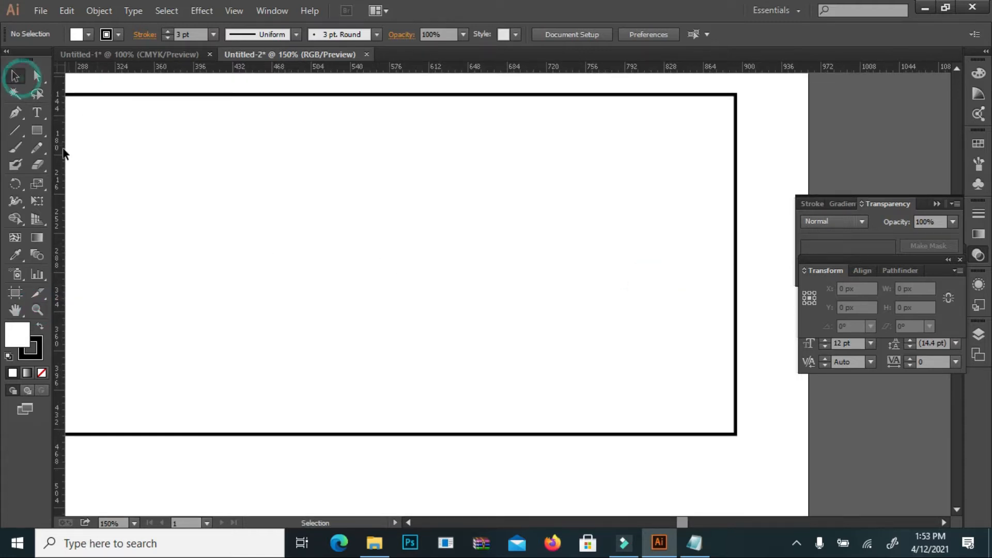
pyautogui.click(20, 115)
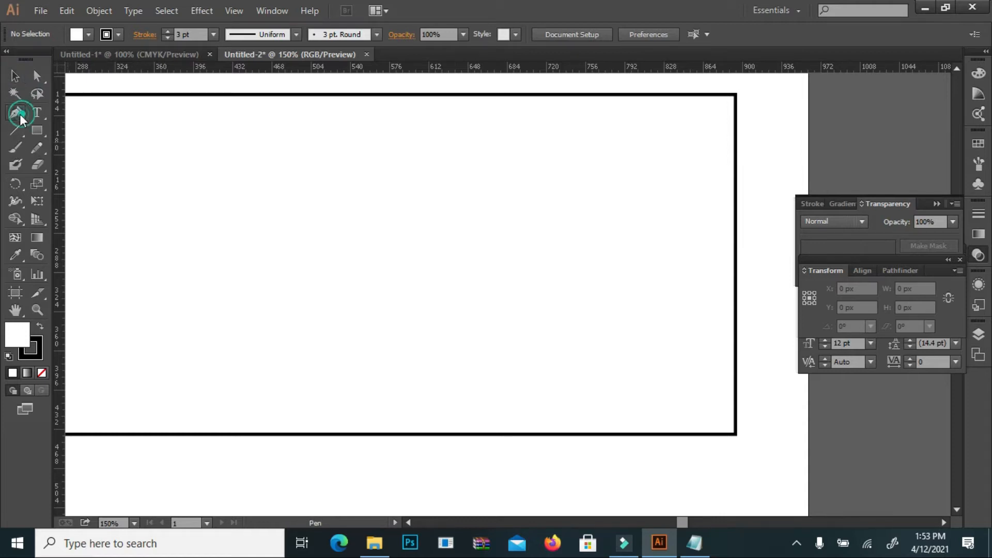
pyautogui.click(476, 94)
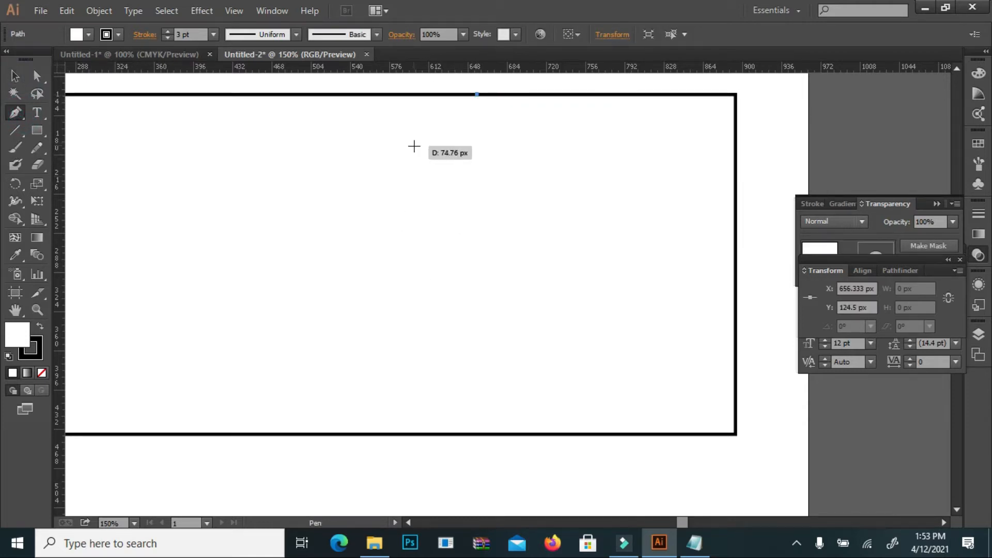
pyautogui.click(455, 432)
pyautogui.press('Delete')
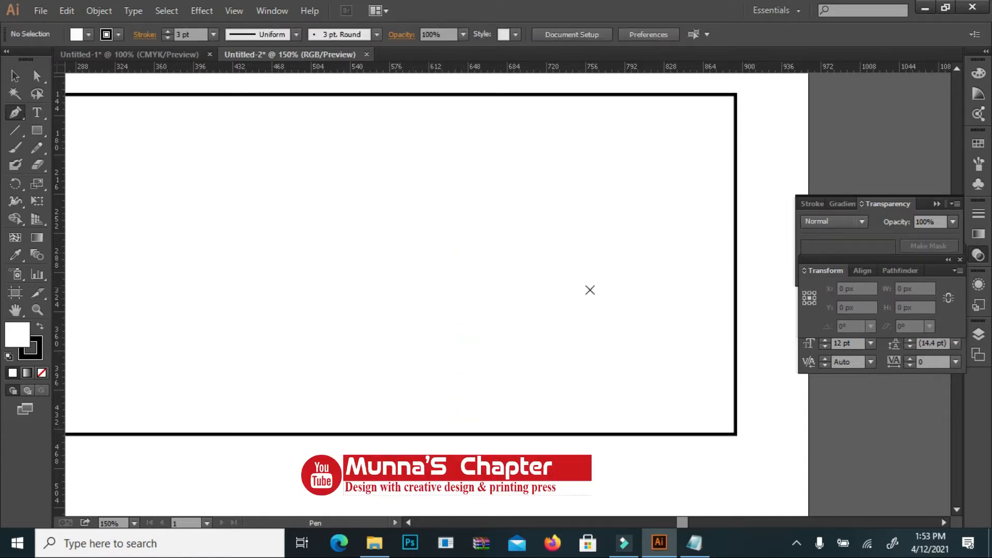
# - Draw a closed four-sided Pen tool shape, about 413 x 312 px, over the rectangle's right half with its left edge slanting down to the right
pyautogui.click(464, 434)
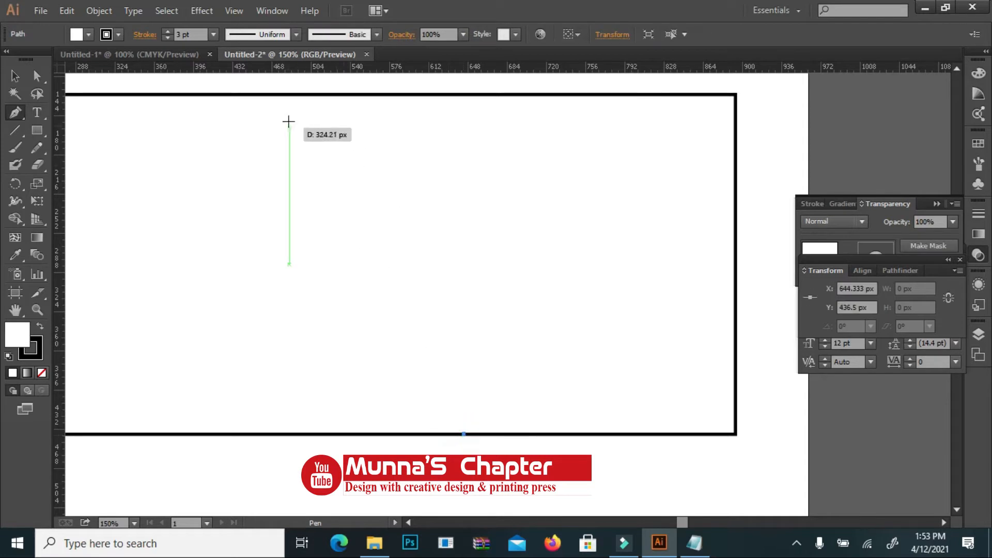
pyautogui.click(288, 95)
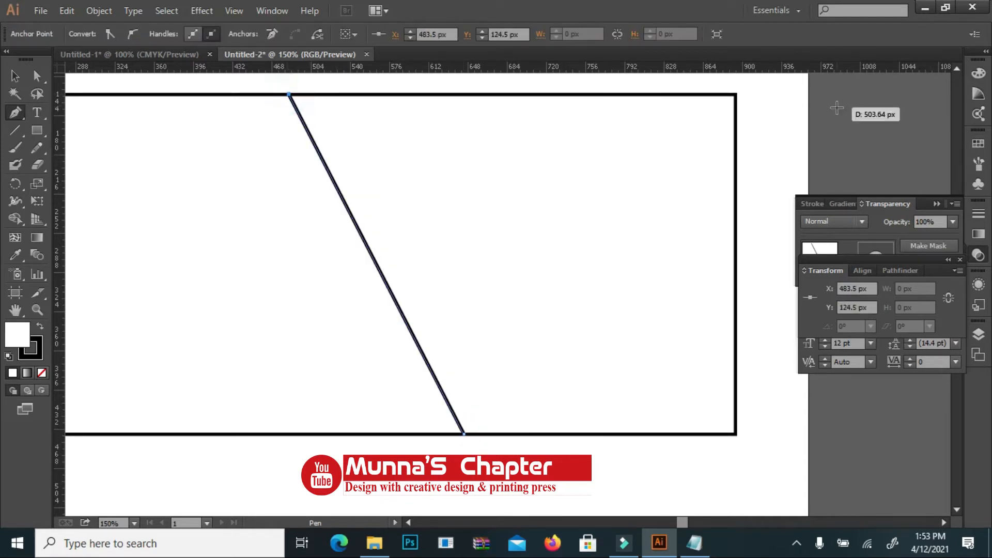
pyautogui.click(734, 95)
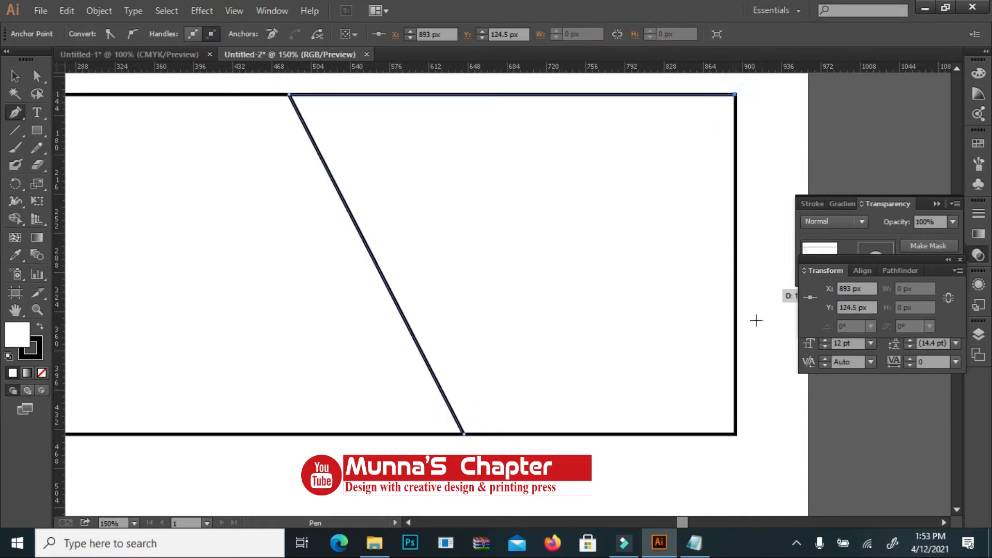
pyautogui.click(738, 434)
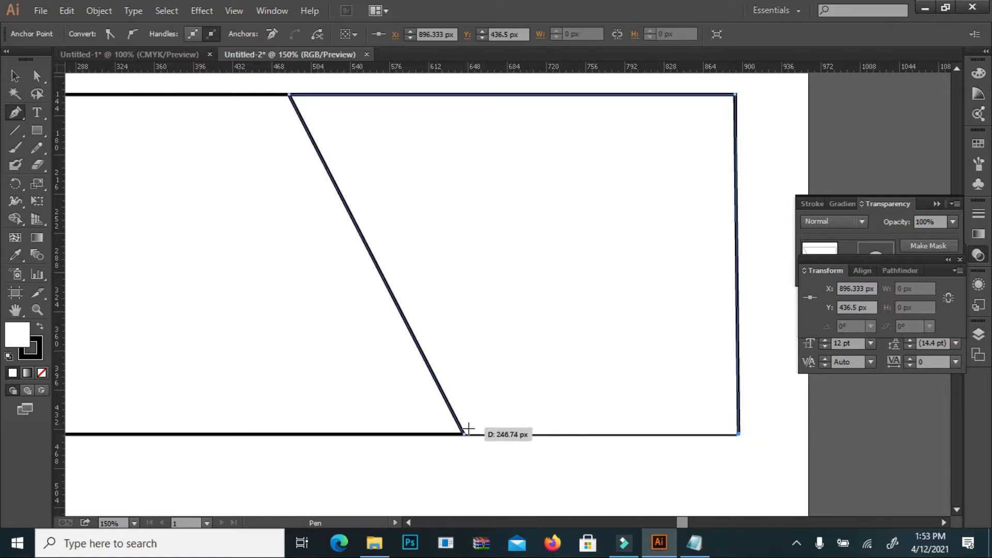
pyautogui.click(464, 434)
pyautogui.click(15, 76)
pyautogui.click(153, 172)
# - Give the slanted four-sided shape a black fill with no stroke, and deselect it
pyautogui.click(480, 239)
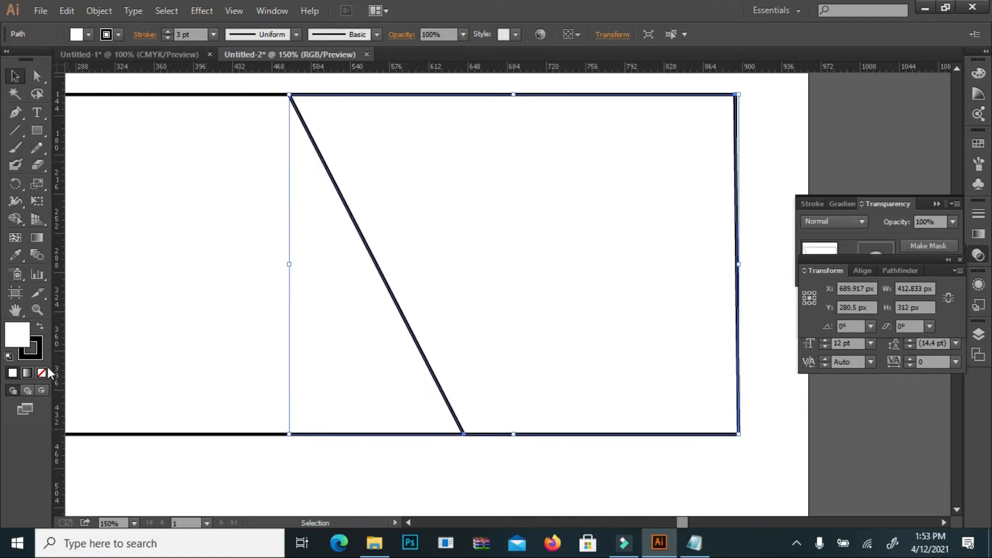
pyautogui.click(37, 328)
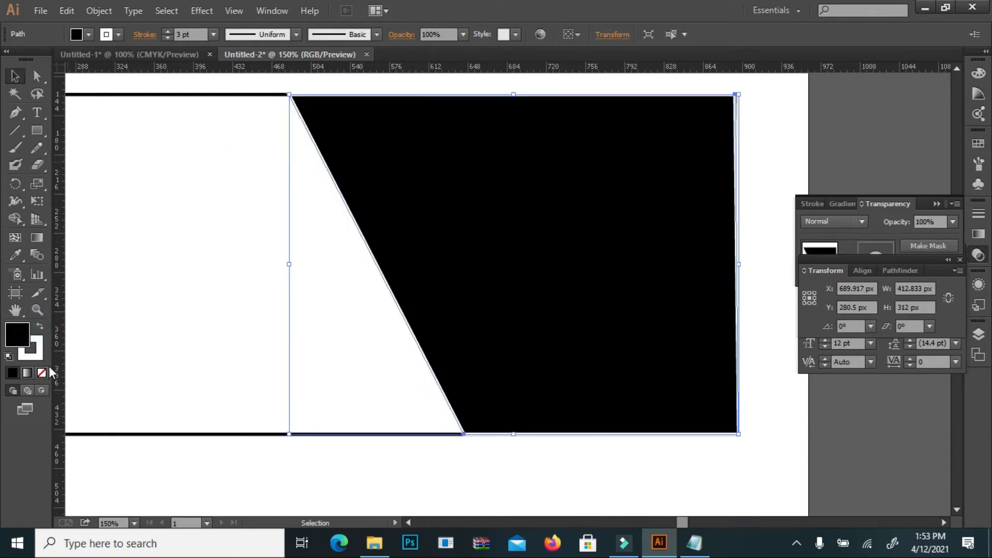
pyautogui.click(40, 356)
pyautogui.click(41, 373)
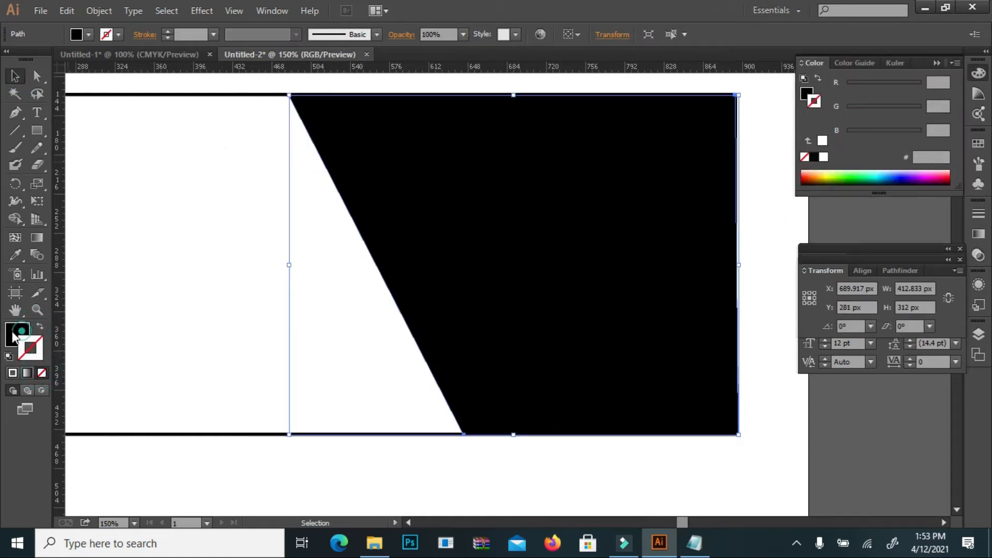
pyautogui.click(17, 333)
pyautogui.click(171, 249)
pyautogui.click(357, 202)
pyautogui.click(147, 236)
pyautogui.moveTo(200, 227); pyautogui.dragTo(153, 318)
pyautogui.scroll(2, 358, 192)
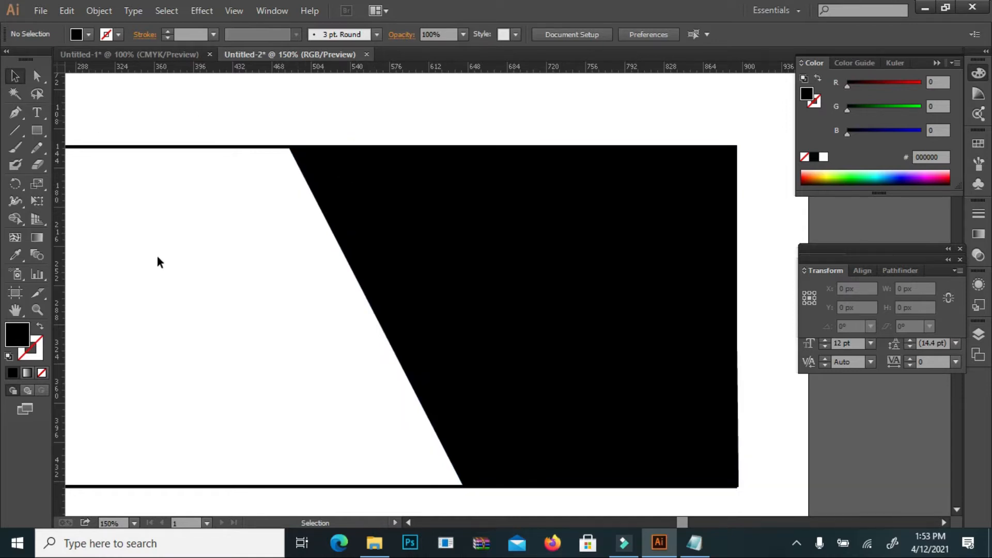
# - Draw a thin vertical rectangle, about 4 x 261 px, across the black shape's left part and fill it white
pyautogui.moveTo(37, 129); pyautogui.dragTo(112, 132)
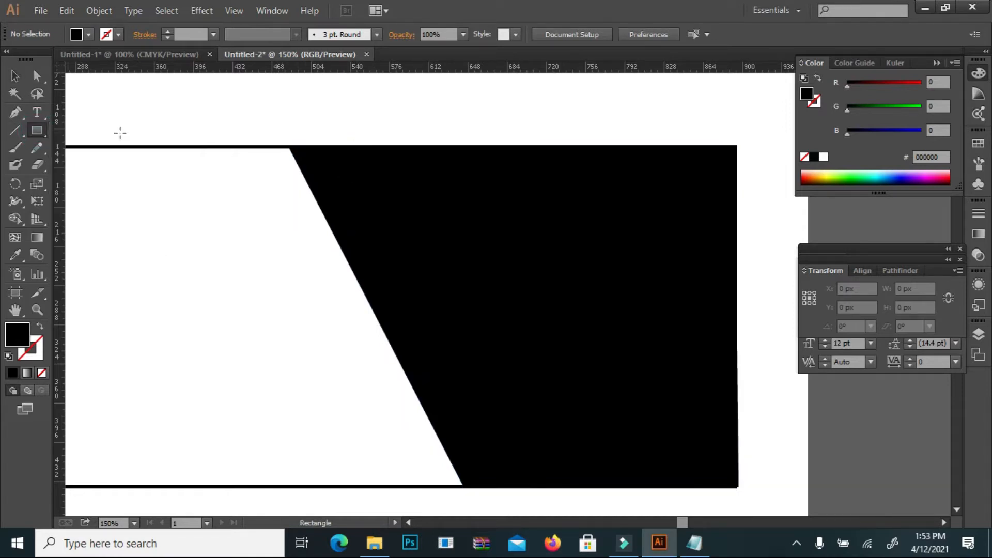
pyautogui.moveTo(391, 99); pyautogui.dragTo(394, 383)
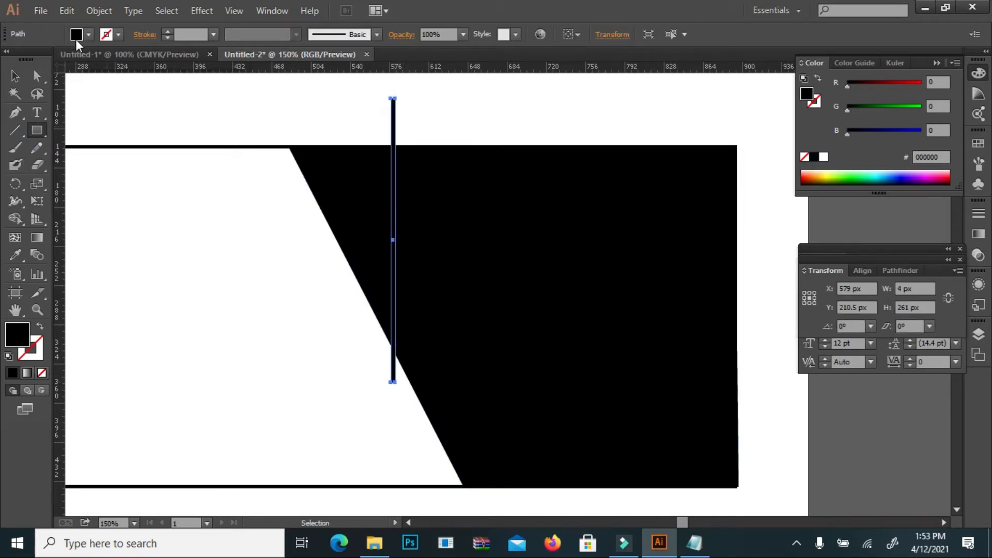
pyautogui.click(89, 34)
pyautogui.click(30, 61)
pyautogui.click(150, 226)
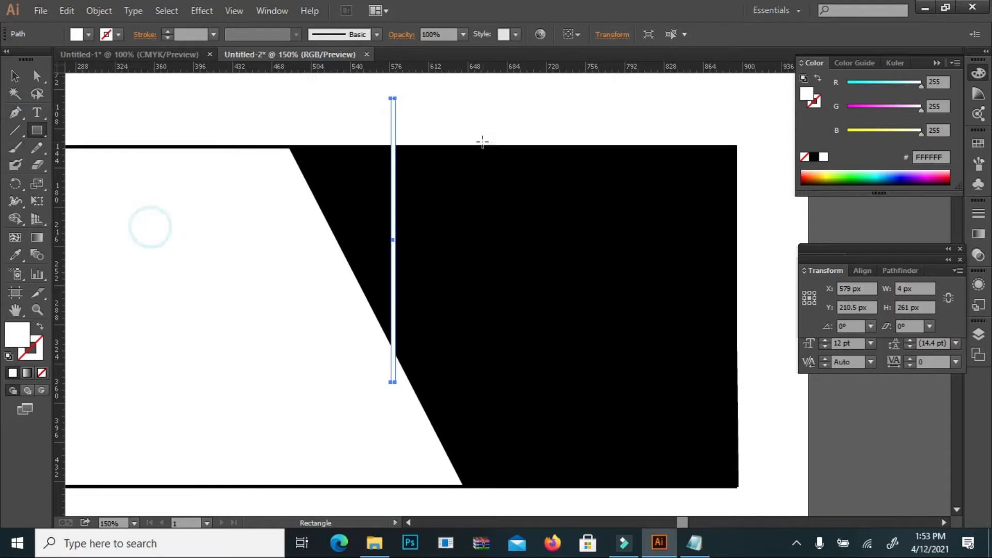
# - Rotate the white bar clockwise into a diagonal and place it across the black shape's upper-left part, centred near X 571, Y 177.5 px
pyautogui.click(15, 76)
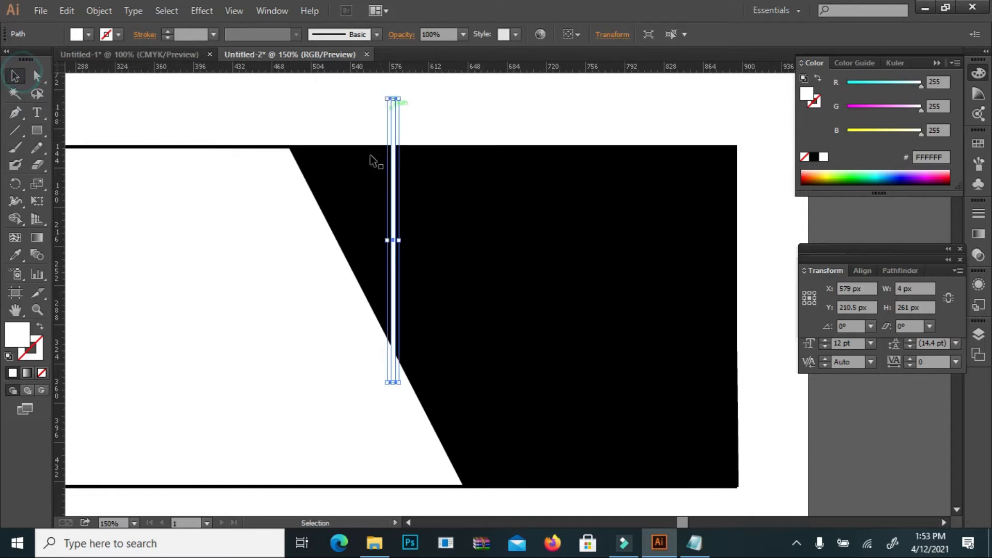
pyautogui.moveTo(404, 387); pyautogui.dragTo(426, 176)
pyautogui.rightClick(347, 137)
pyautogui.click(367, 145)
pyautogui.click(467, 81)
pyautogui.click(426, 134)
pyautogui.moveTo(426, 135); pyautogui.dragTo(460, 110)
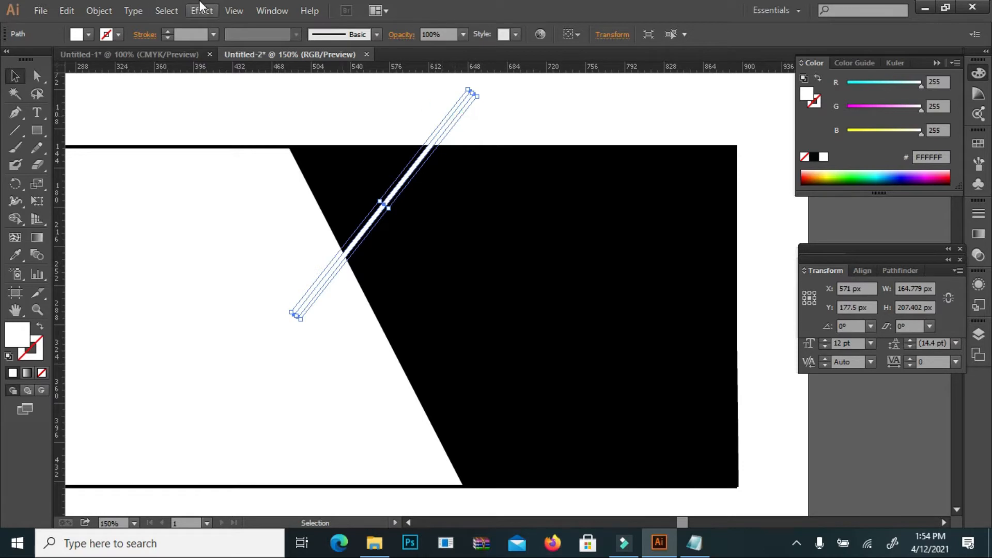
# - Copy the diagonal bar, paste it in front and move the copy about 69 px right and 42 px down
pyautogui.click(68, 10)
pyautogui.click(82, 81)
pyautogui.click(67, 10)
pyautogui.click(133, 113)
pyautogui.moveTo(453, 109); pyautogui.dragTo(532, 161)
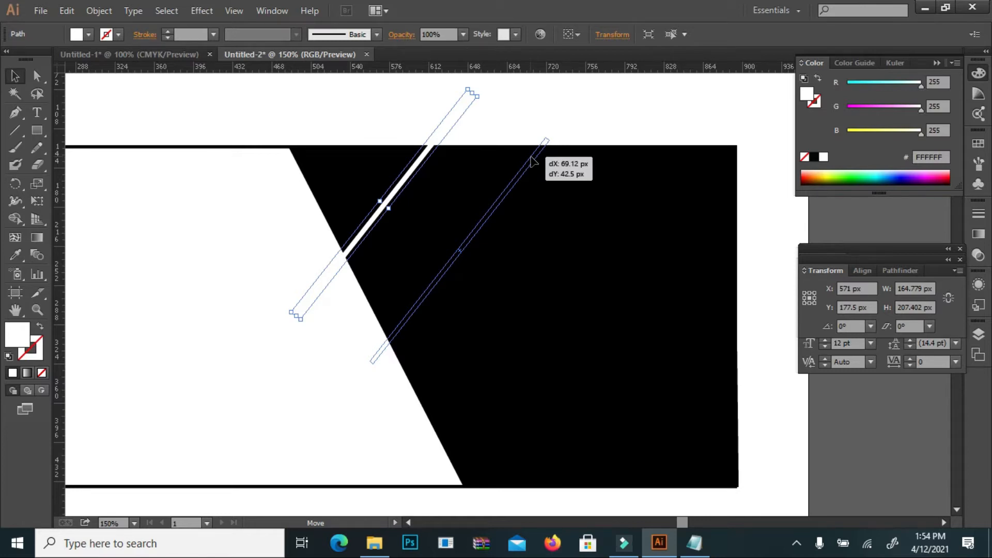
pyautogui.moveTo(531, 161); pyautogui.dragTo(531, 161)
# - Paste a copy of the second bar in front and move it about 60 px right and 53 px down
pyautogui.click(69, 11)
pyautogui.click(85, 80)
pyautogui.click(67, 11)
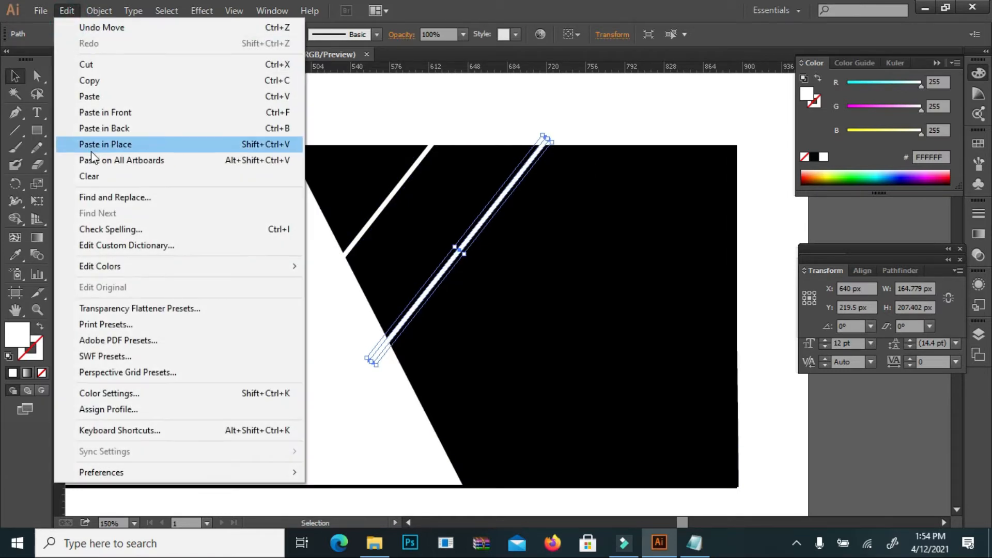
pyautogui.click(147, 111)
pyautogui.moveTo(514, 177)
pyautogui.mouseDown()
pyautogui.moveTo(589, 232)
pyautogui.moveTo(580, 236)
pyautogui.moveTo(595, 219)
pyautogui.mouseUp()
# - Paste a copy of the third bar in front and move it about 61 px right and 55 px down
pyautogui.click(64, 9)
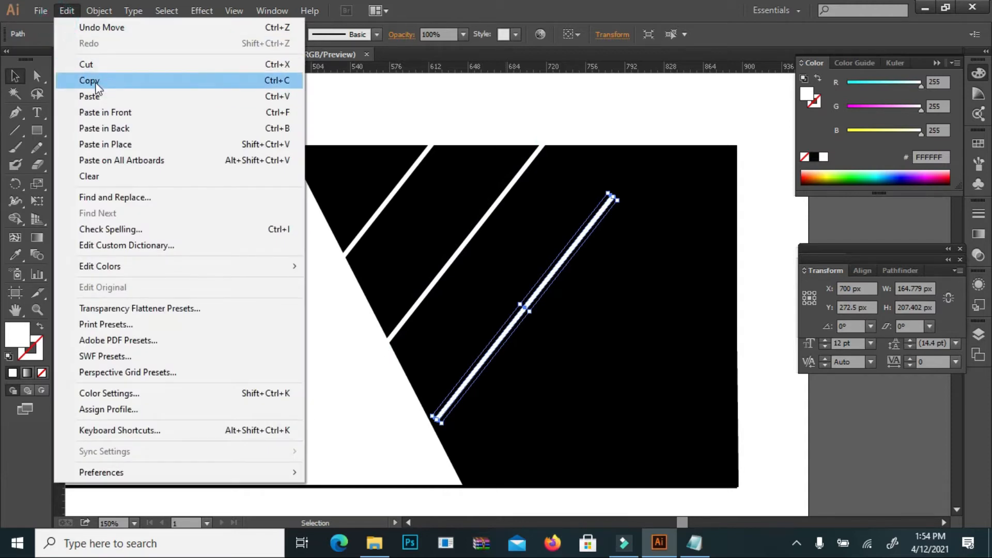
pyautogui.click(90, 81)
pyautogui.click(68, 7)
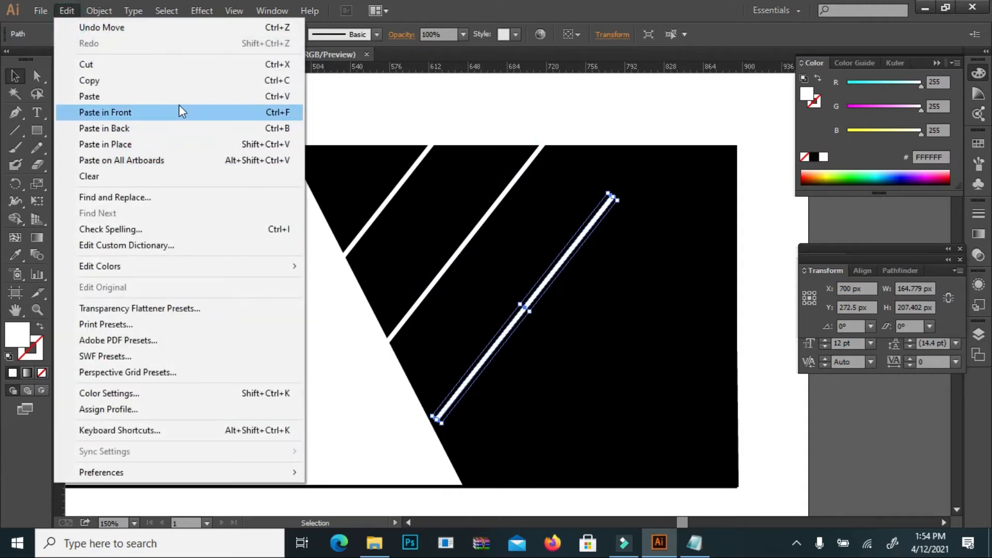
pyautogui.click(164, 115)
pyautogui.moveTo(567, 251); pyautogui.dragTo(635, 312)
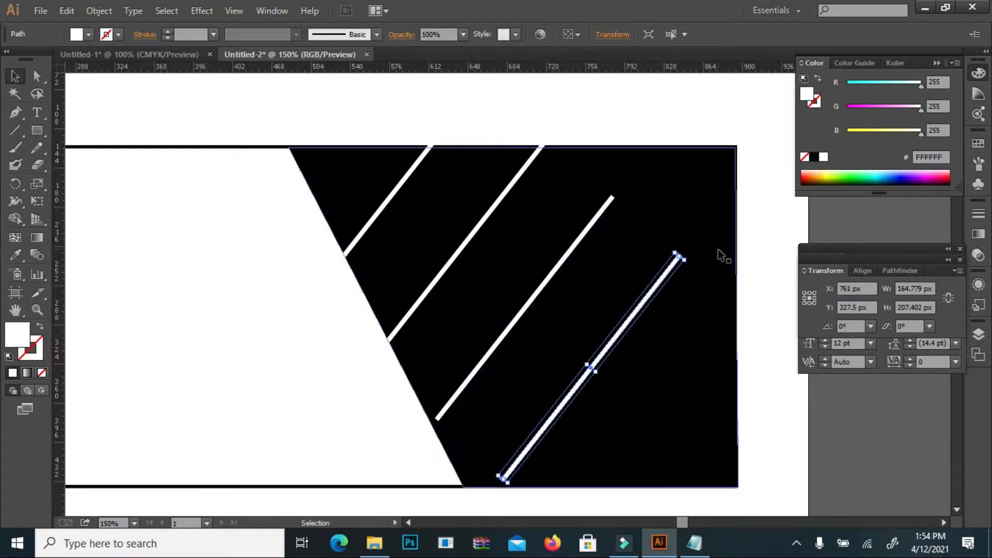
# - Paste a copy of the fourth bar in front and move it about 59 px right and 60 px down over the lower-right corner
pyautogui.scroll(-1, 717, 249)
pyautogui.click(69, 14)
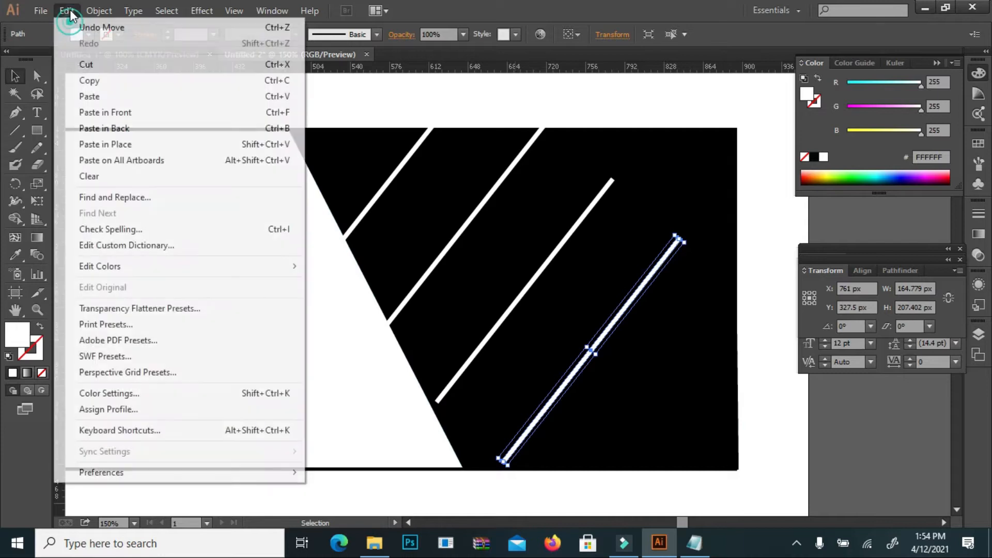
pyautogui.click(86, 81)
pyautogui.click(69, 12)
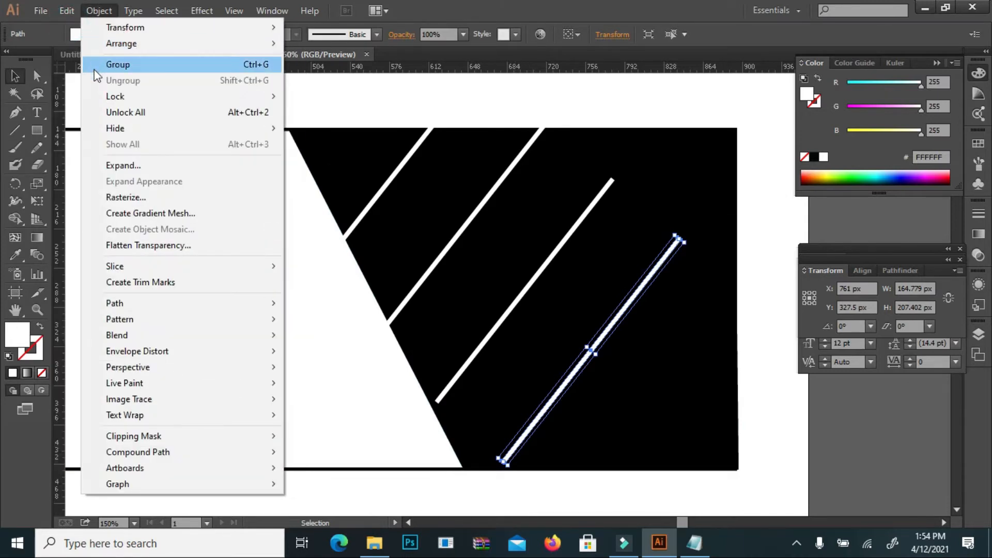
pyautogui.click(102, 113)
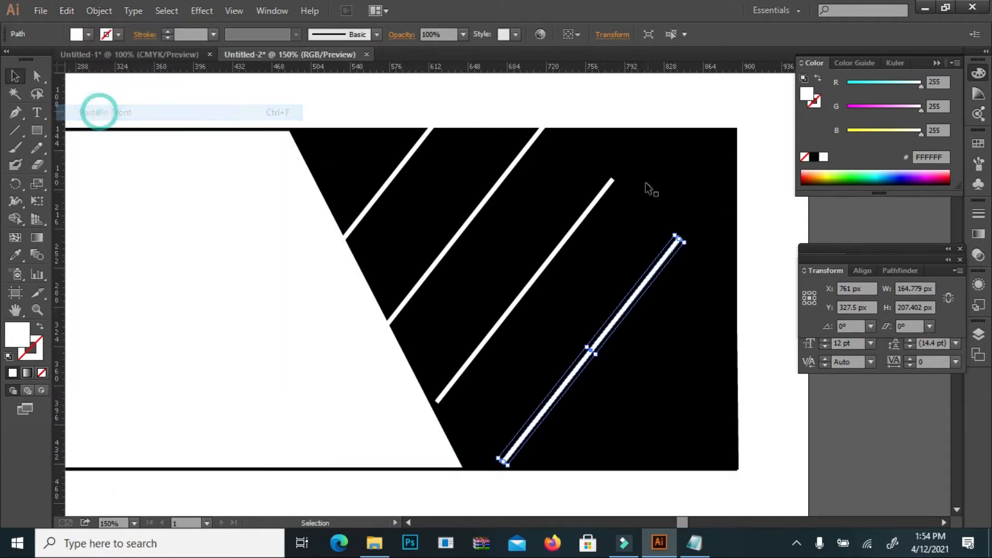
pyautogui.moveTo(647, 279); pyautogui.dragTo(693, 326)
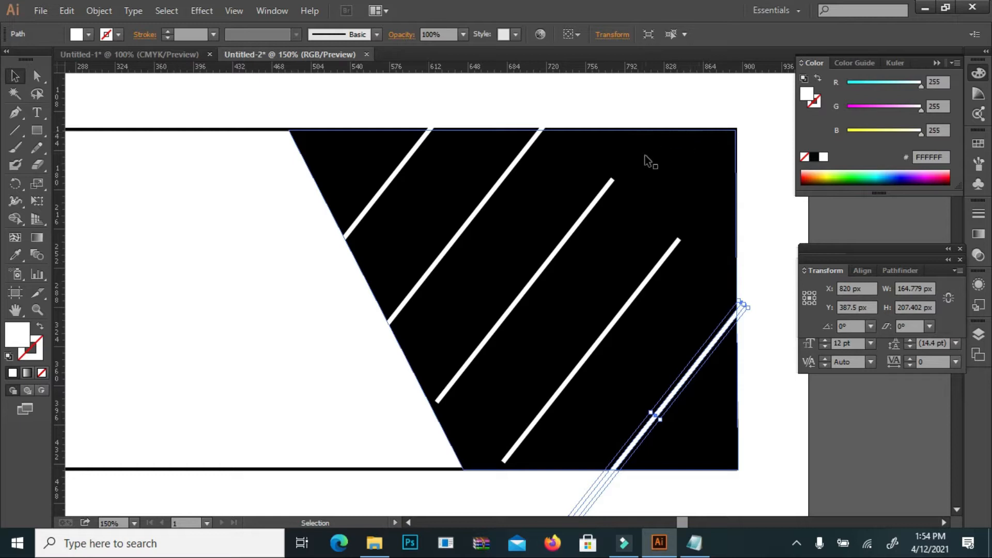
# - Lengthen the third and fourth diagonal bars at both ends so that they run past the black shape's edges
pyautogui.click(613, 178)
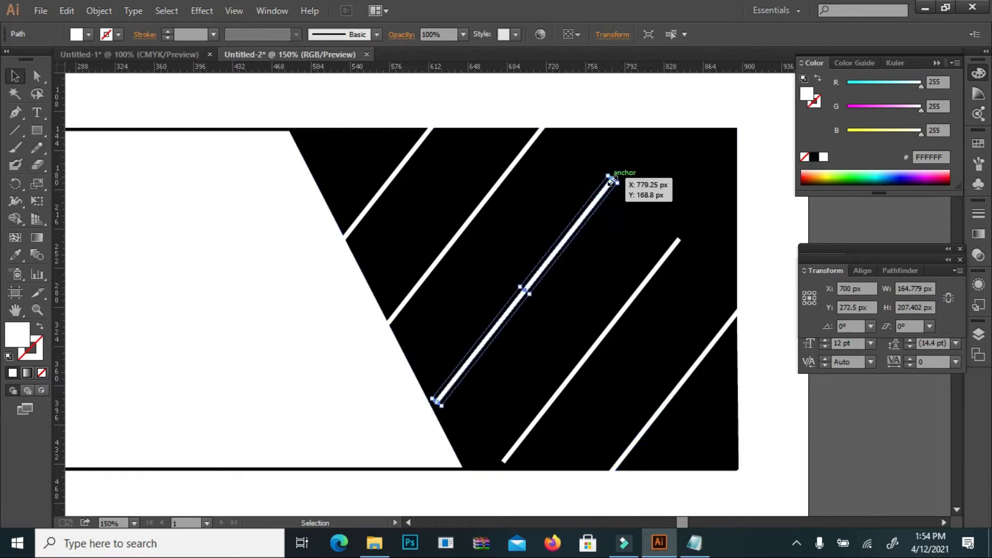
pyautogui.moveTo(613, 179); pyautogui.dragTo(688, 81)
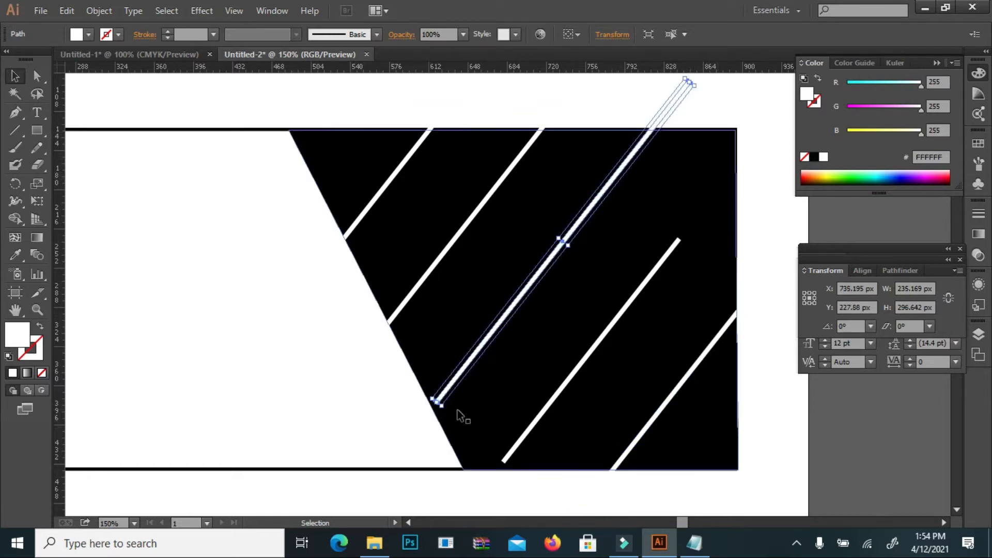
pyautogui.moveTo(434, 402); pyautogui.dragTo(398, 443)
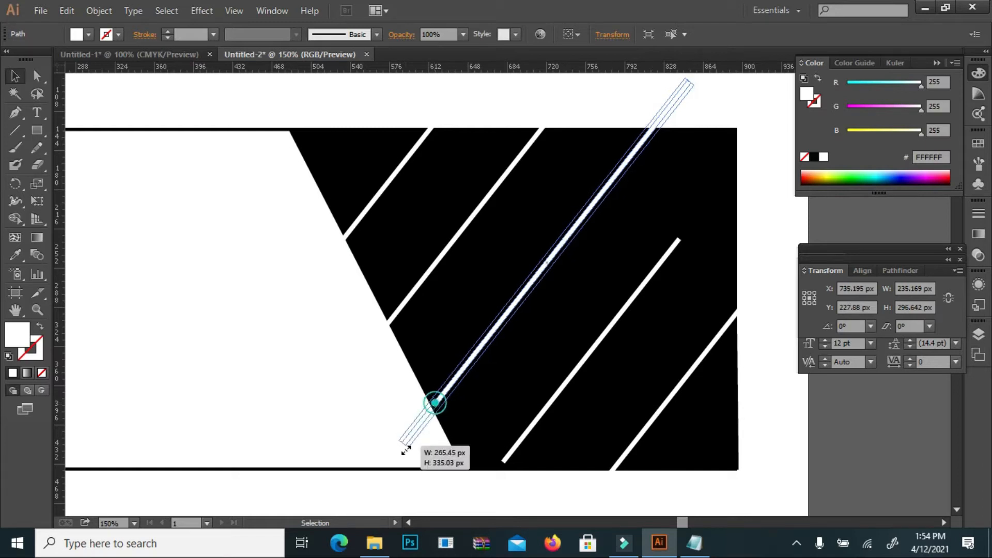
pyautogui.click(584, 362)
pyautogui.moveTo(679, 238); pyautogui.dragTo(755, 141)
pyautogui.moveTo(505, 459); pyautogui.dragTo(473, 497)
# - Extend the fifth bar's upper end further past the black shape's right edge and deselect it
pyautogui.click(696, 358)
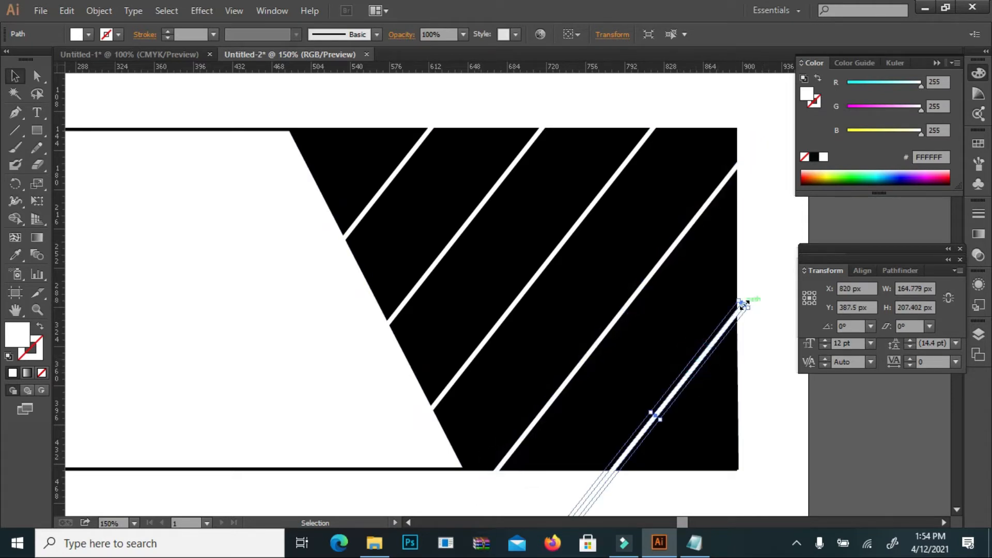
pyautogui.click(779, 251)
pyautogui.scroll(-2, 771, 255)
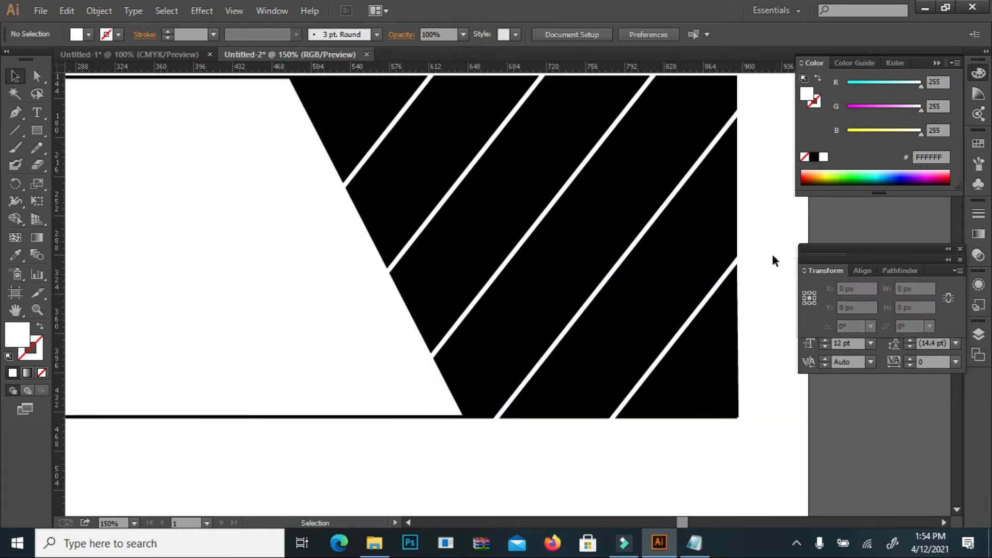
pyautogui.click(737, 260)
pyautogui.moveTo(744, 250); pyautogui.dragTo(764, 223)
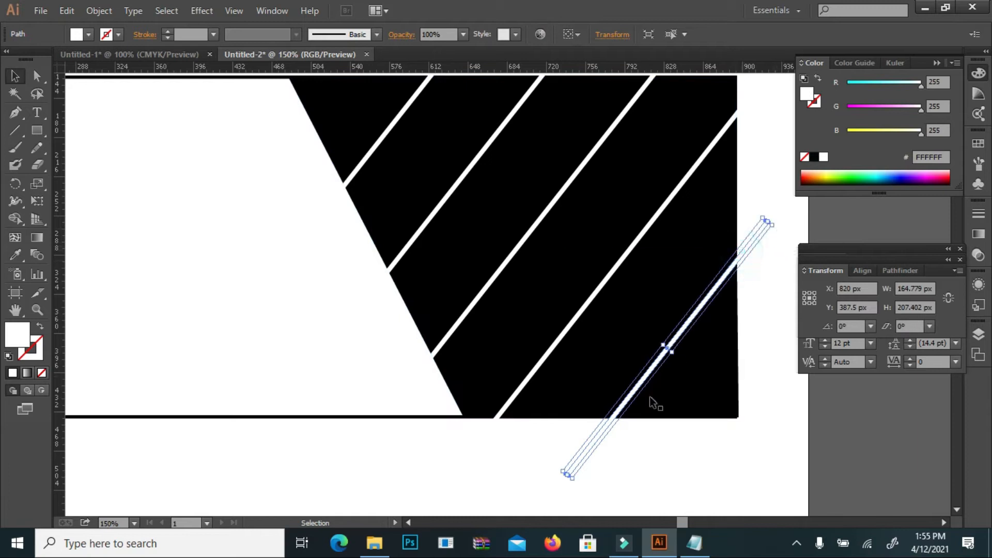
pyautogui.click(615, 476)
# - Lock the black slanted shape
pyautogui.click(655, 179)
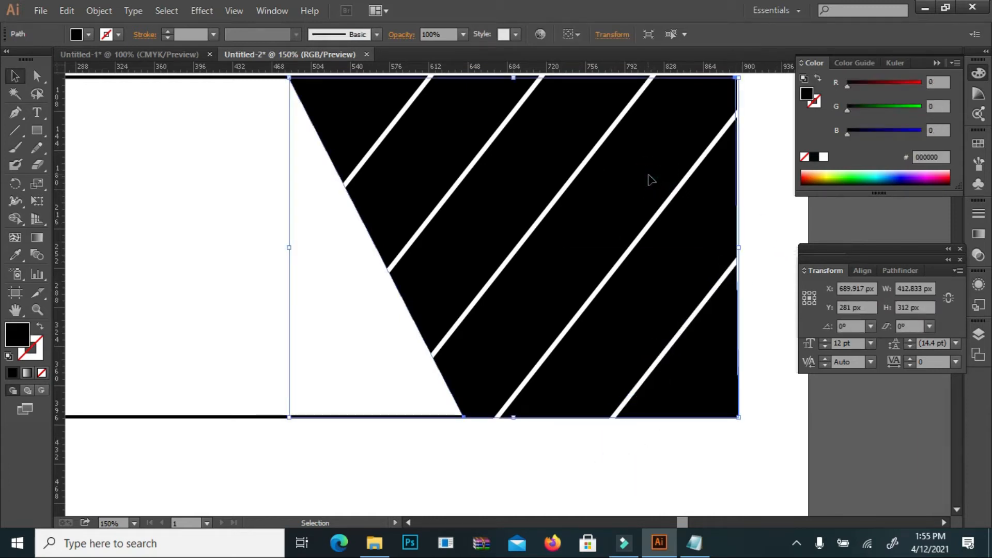
pyautogui.scroll(2, 648, 181)
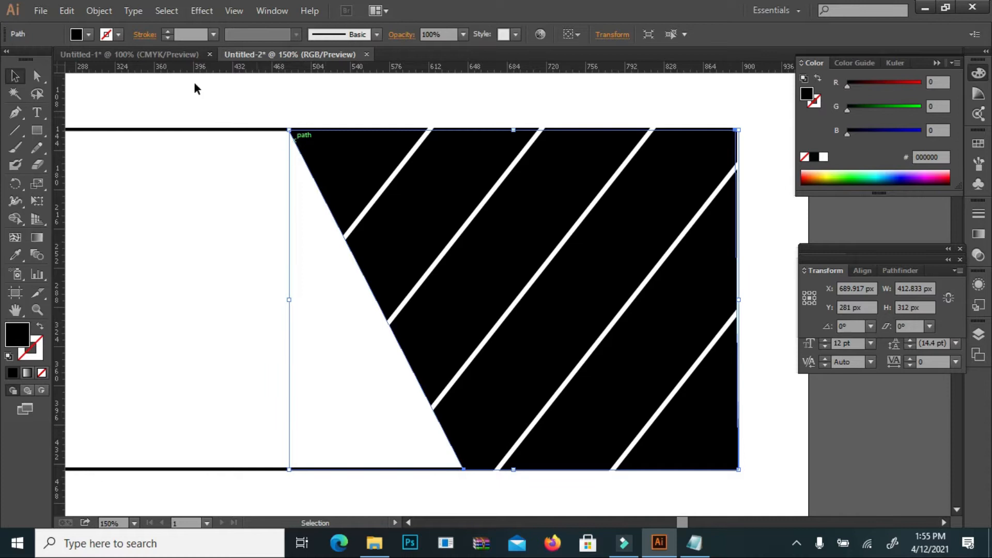
pyautogui.click(99, 11)
pyautogui.moveTo(140, 99)
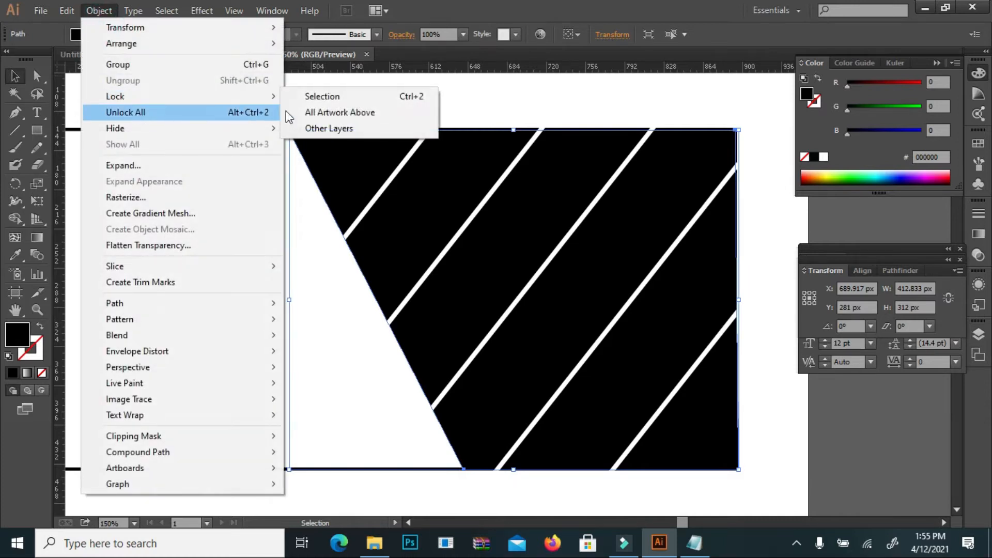
pyautogui.click(317, 97)
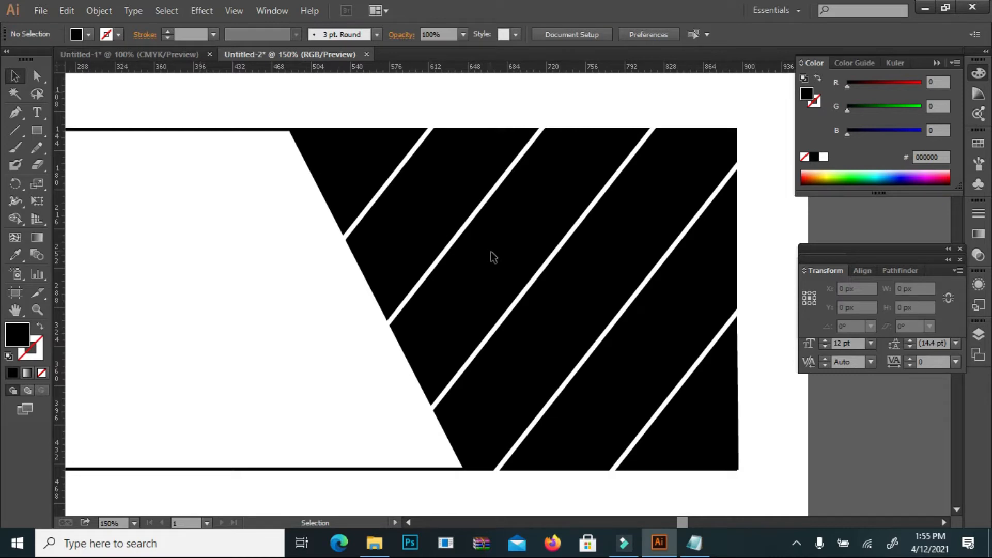
# - Select all five white diagonal bars and group them
pyautogui.moveTo(253, 145); pyautogui.dragTo(680, 460)
pyautogui.rightClick(376, 259)
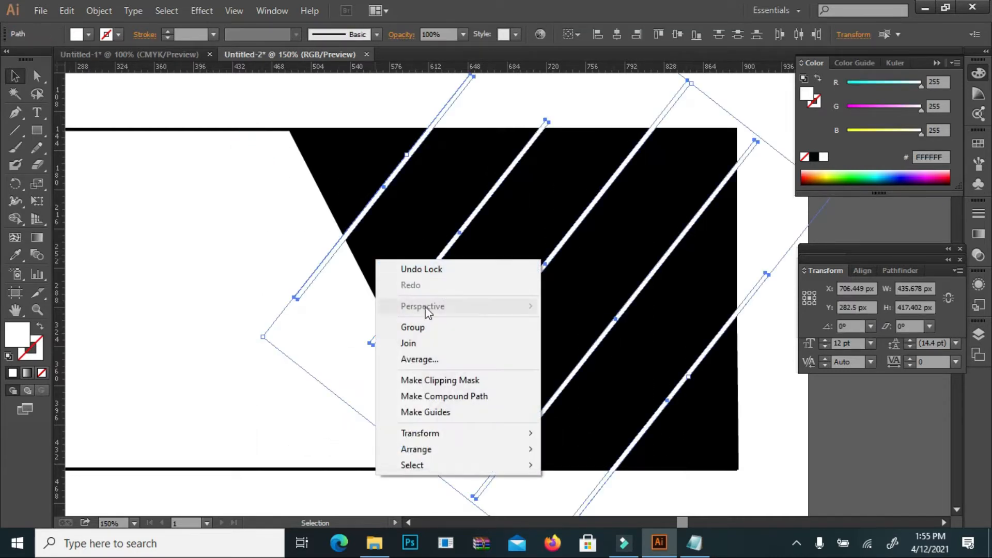
pyautogui.click(405, 326)
# - Paste a copy of the bar group in front and rotate it to cross the original bars as a diamond grid, then deselect it
pyautogui.click(66, 10)
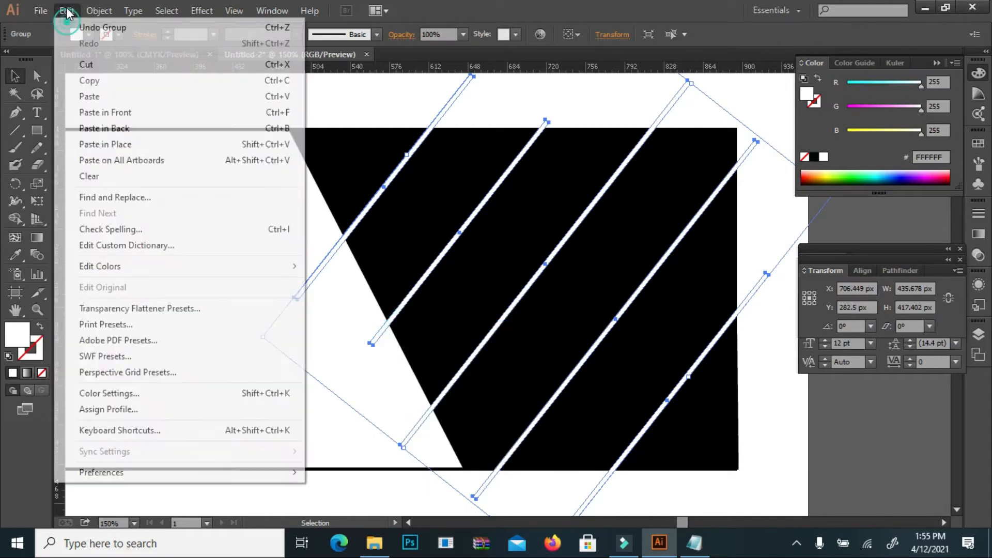
pyautogui.click(119, 83)
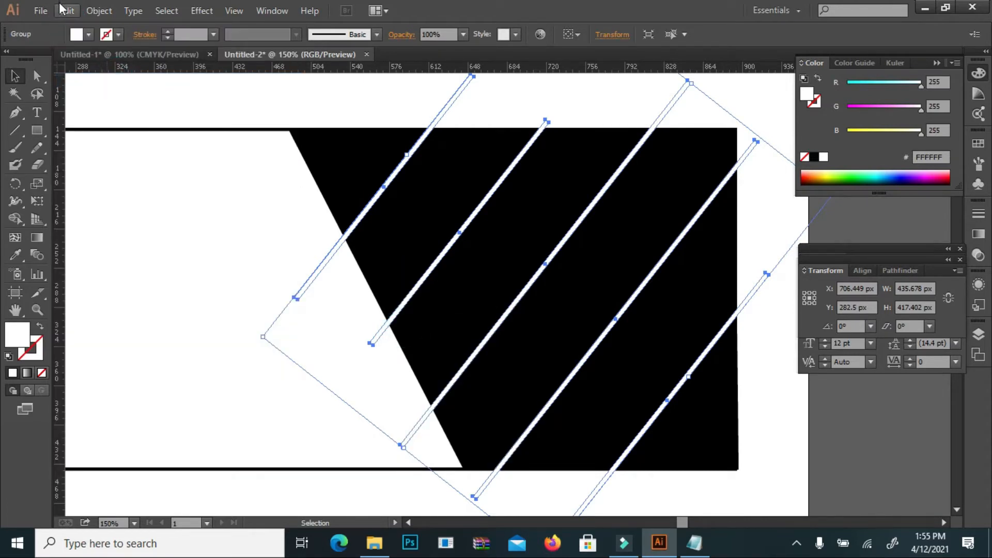
pyautogui.click(67, 11)
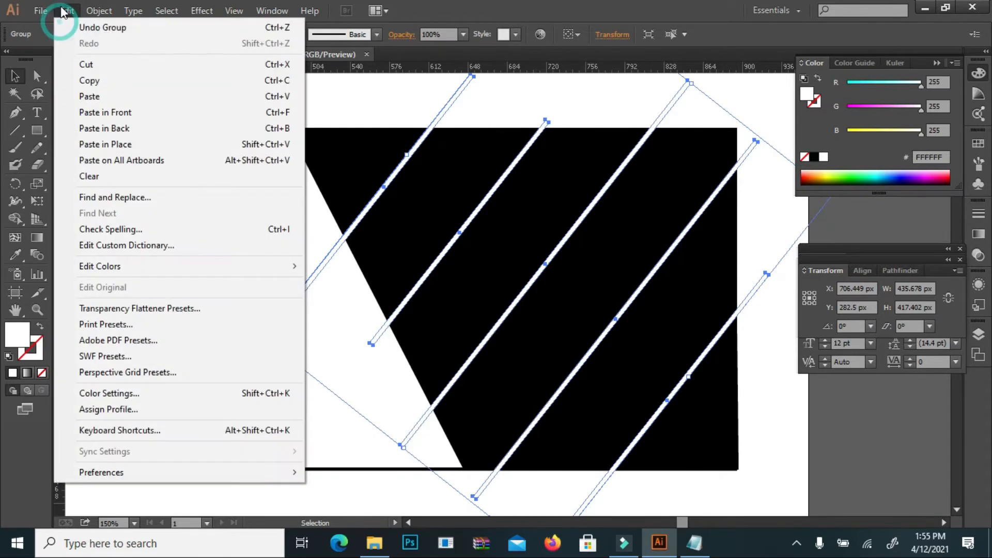
pyautogui.click(175, 113)
pyautogui.scroll(-2, 367, 183)
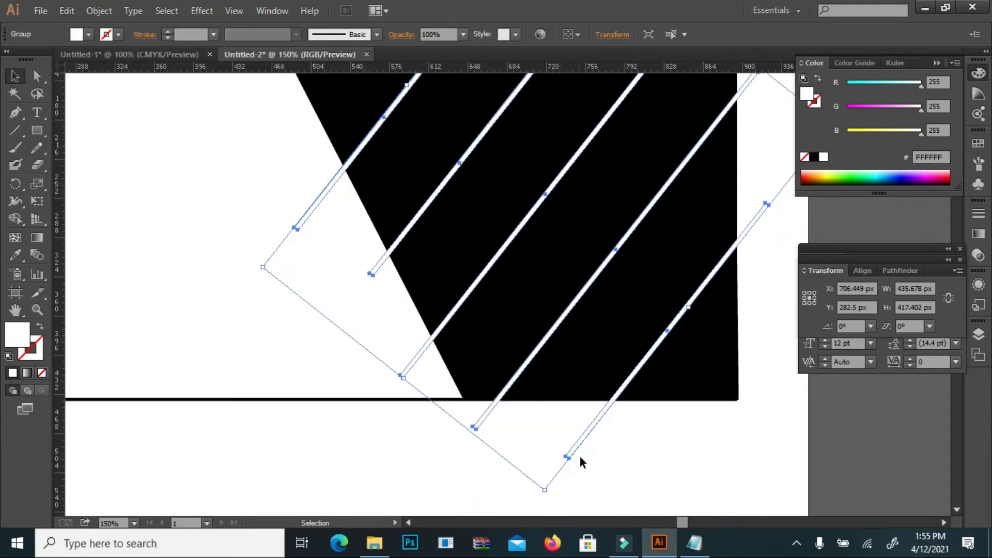
pyautogui.scroll(2, 599, 460)
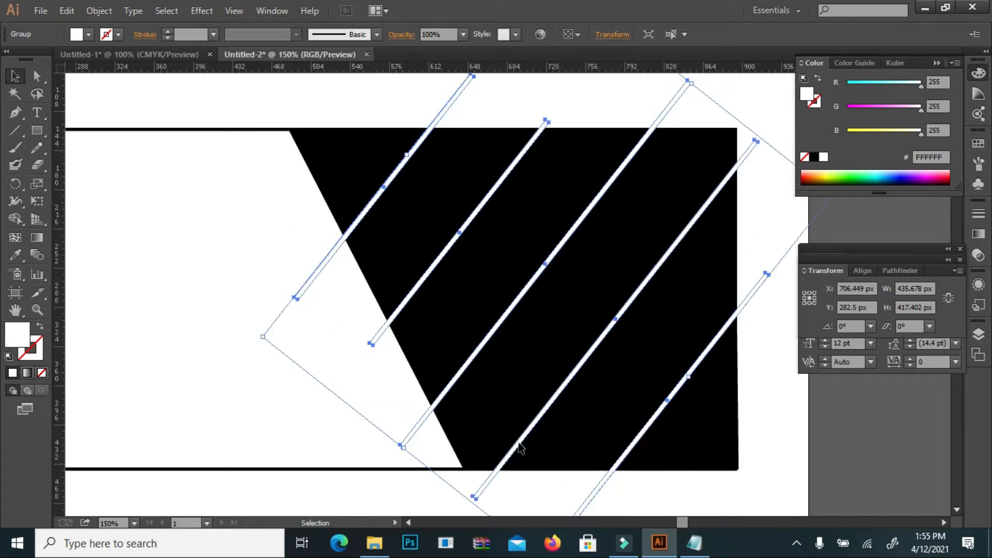
pyautogui.moveTo(257, 340); pyautogui.dragTo(487, 150)
pyautogui.scroll(-2, 485, 151)
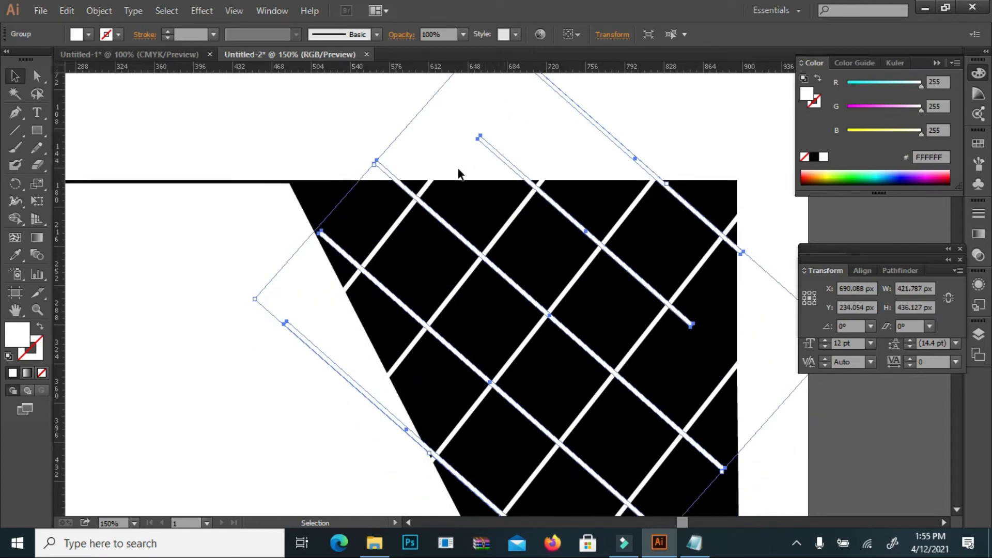
pyautogui.scroll(-2, 459, 172)
pyautogui.scroll(2, 602, 259)
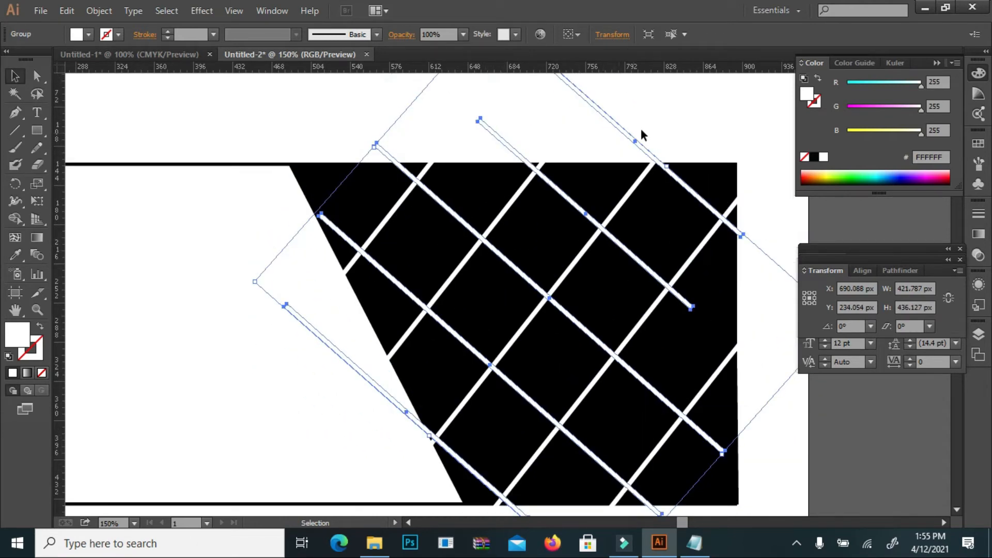
pyautogui.click(708, 124)
# - Inside the crossing group, extend the second bar's lower end past the black shape's right edge, and leave the group
pyautogui.doubleClick(620, 250)
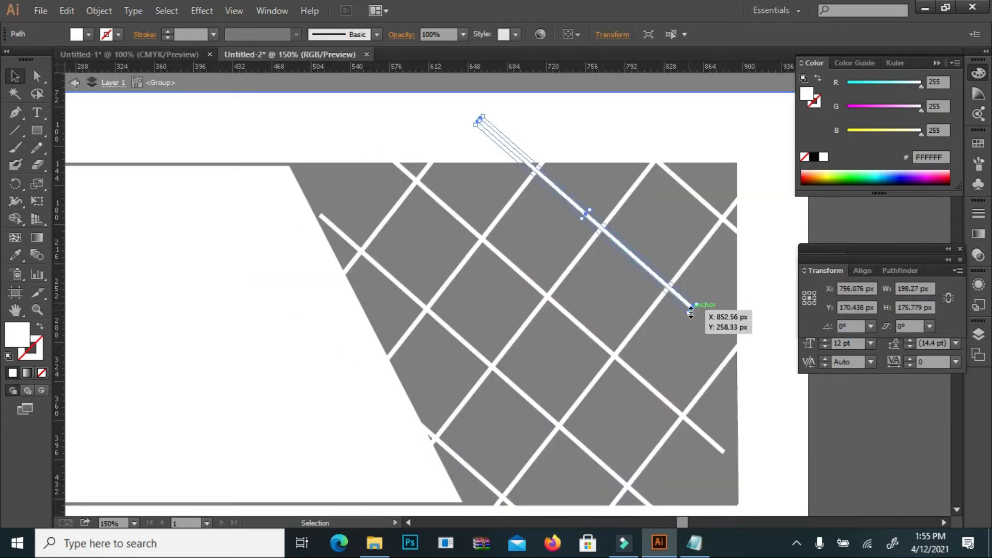
pyautogui.moveTo(690, 311); pyautogui.dragTo(754, 362)
pyautogui.doubleClick(764, 307)
# - Inside the crossing group, extend the fourth bar's upper end past the black shape's slanted edge and above the banner, and leave the group
pyautogui.scroll(2, 746, 248)
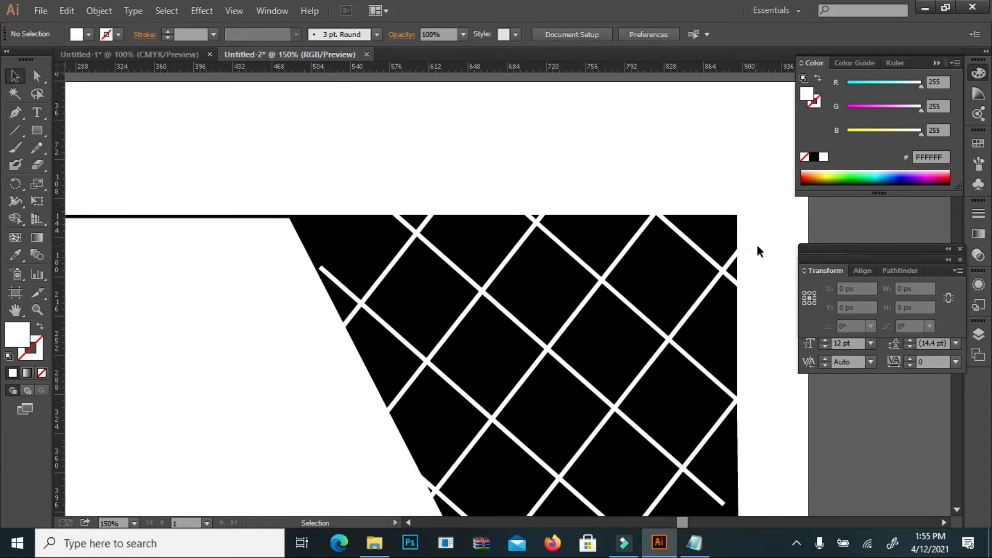
pyautogui.click(332, 276)
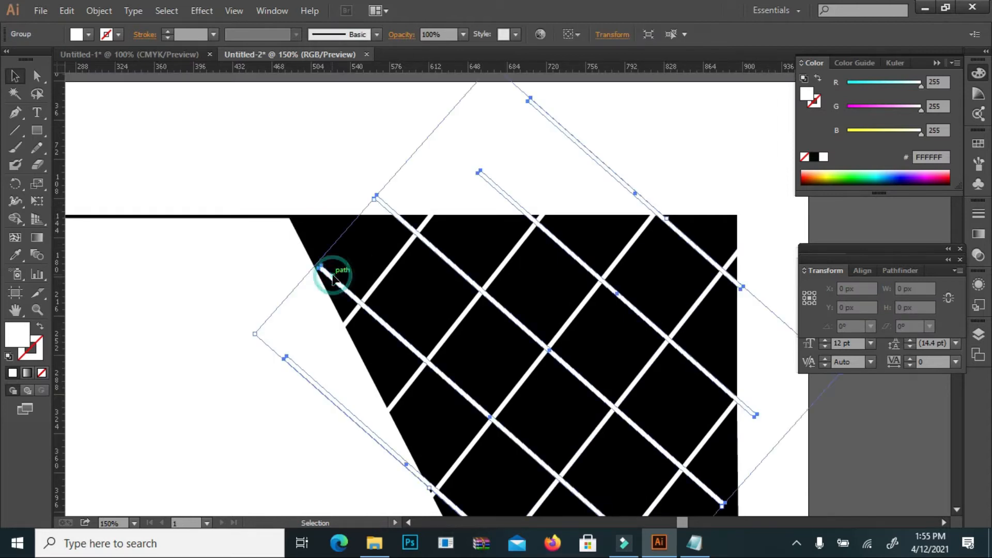
pyautogui.doubleClick(324, 276)
pyautogui.moveTo(321, 268); pyautogui.dragTo(285, 149)
pyautogui.doubleClick(314, 133)
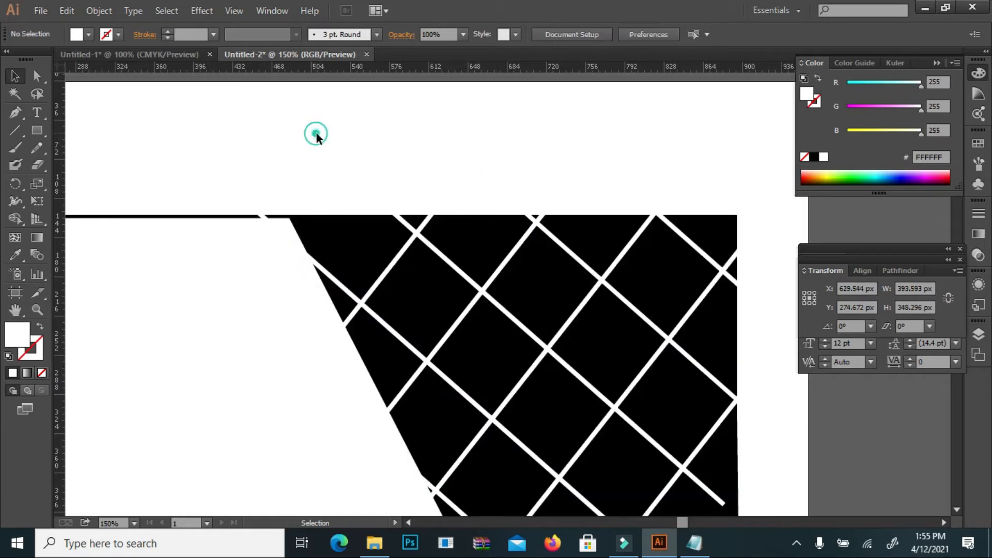
pyautogui.scroll(-4, 329, 166)
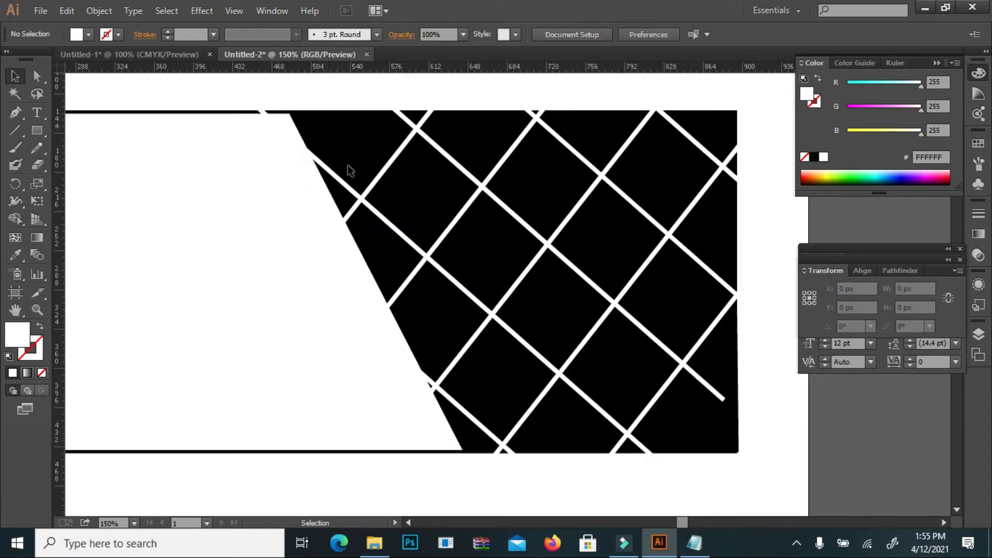
# - Inside the crossing group, extend the third bar's lower end past the black shape's right edge, and leave the group
pyautogui.scroll(1, 317, 273)
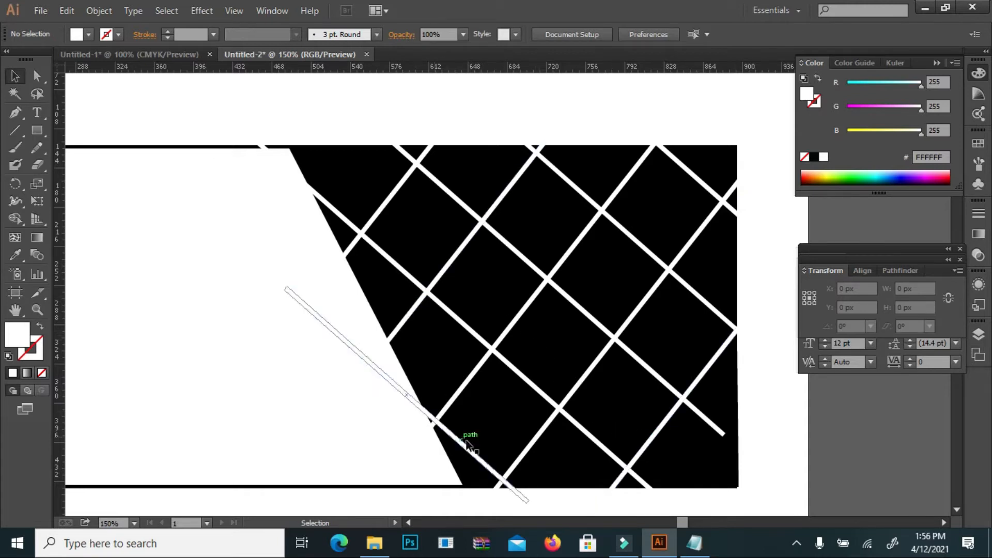
pyautogui.scroll(-1, 594, 442)
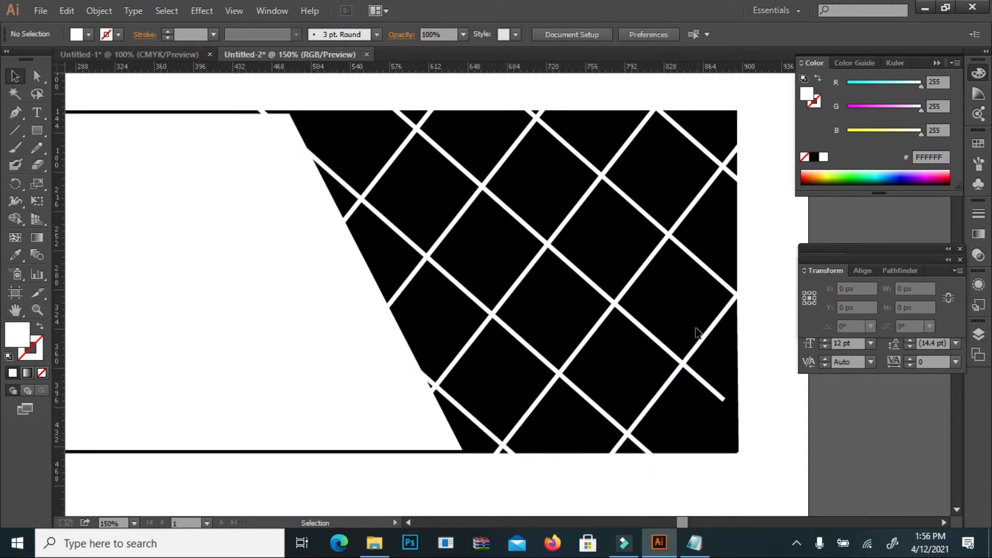
pyautogui.doubleClick(713, 392)
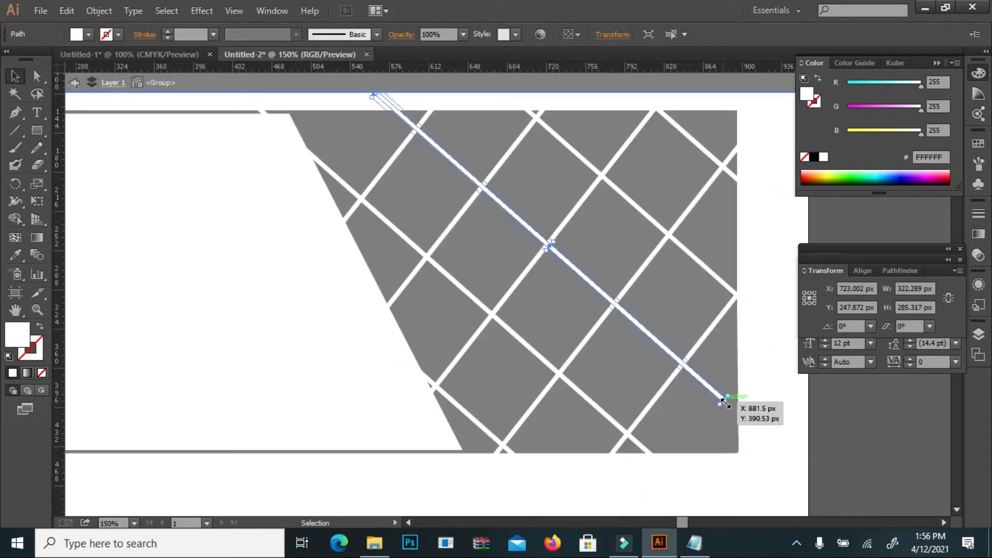
pyautogui.moveTo(723, 401); pyautogui.dragTo(757, 437)
pyautogui.doubleClick(764, 373)
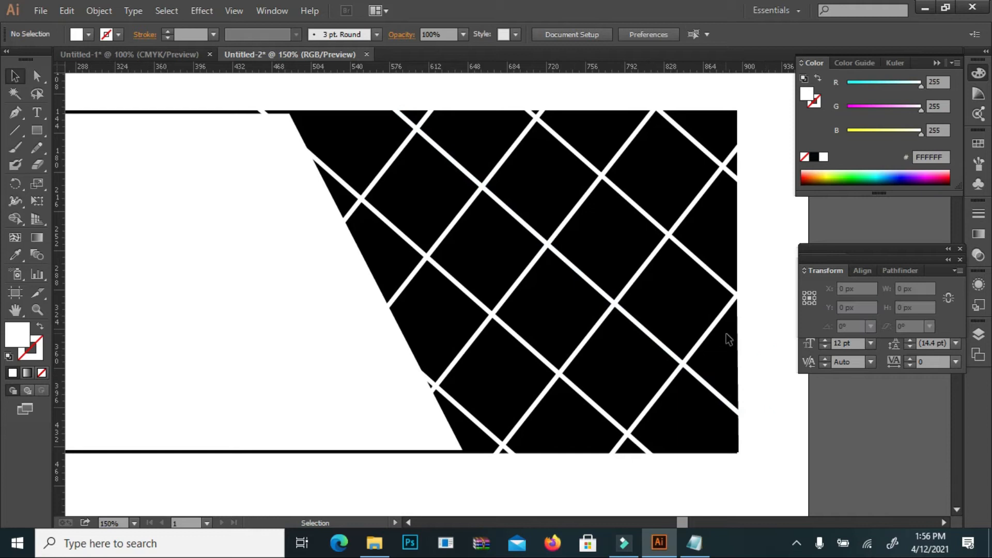
pyautogui.scroll(1, 726, 335)
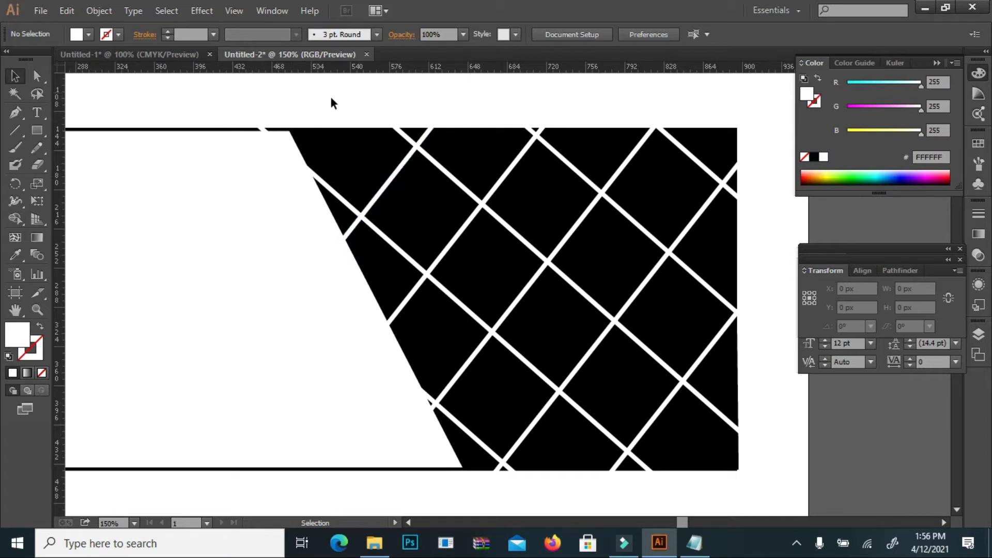
# - Unlock all objects, and lock only the banner's 820 x 312 px outline rectangle
pyautogui.click(109, 12)
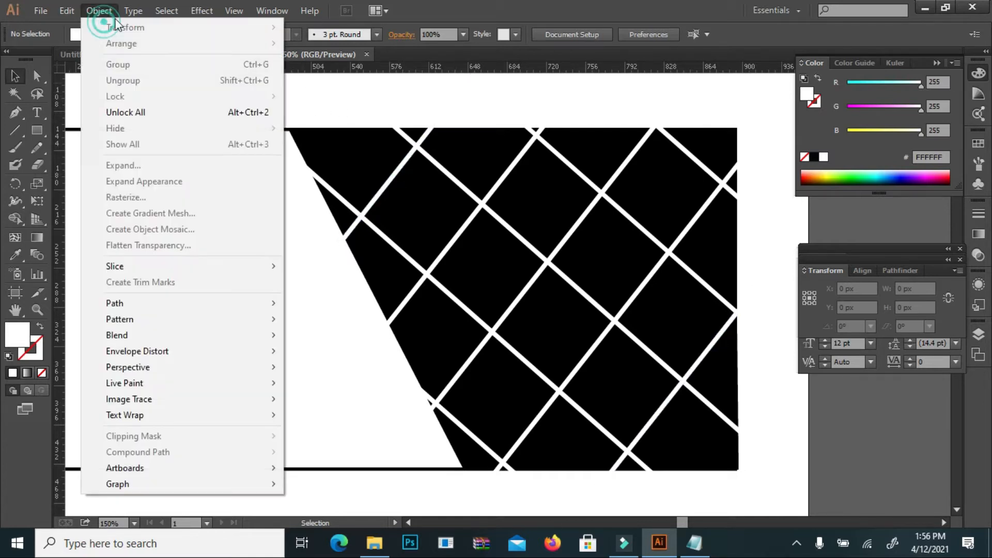
pyautogui.click(138, 107)
pyautogui.click(282, 99)
pyautogui.moveTo(187, 102); pyautogui.dragTo(152, 192)
pyautogui.click(98, 11)
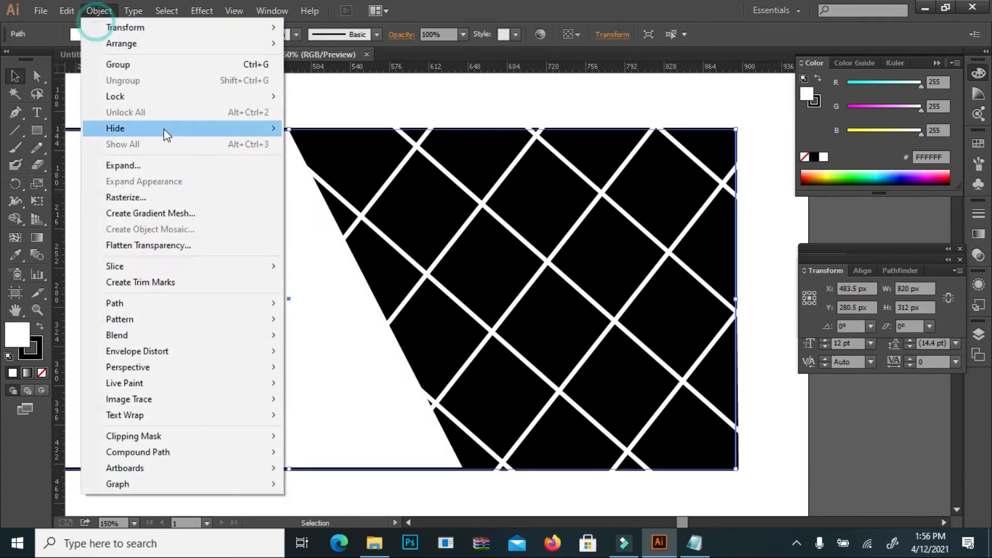
pyautogui.moveTo(156, 99)
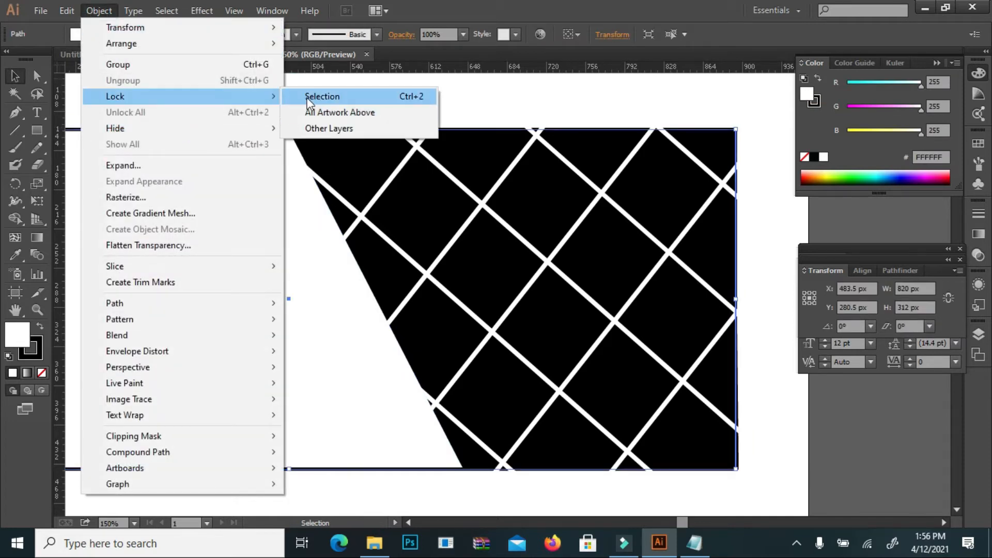
pyautogui.click(294, 96)
# - Select the black slanted shape with both bar groups, split them with Pathfinder Divide, and ungroup the pieces
pyautogui.moveTo(228, 86); pyautogui.dragTo(751, 470)
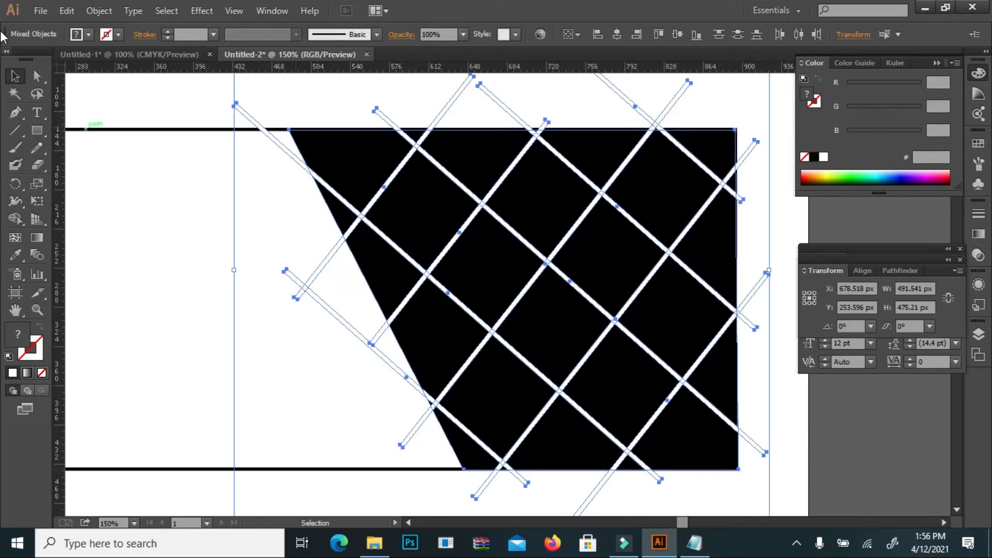
pyautogui.click(272, 11)
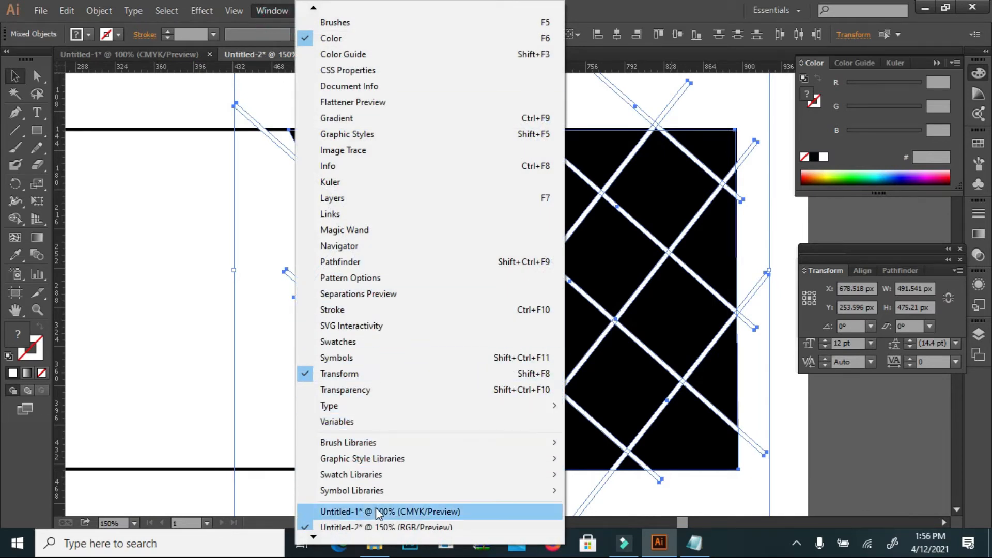
pyautogui.click(347, 262)
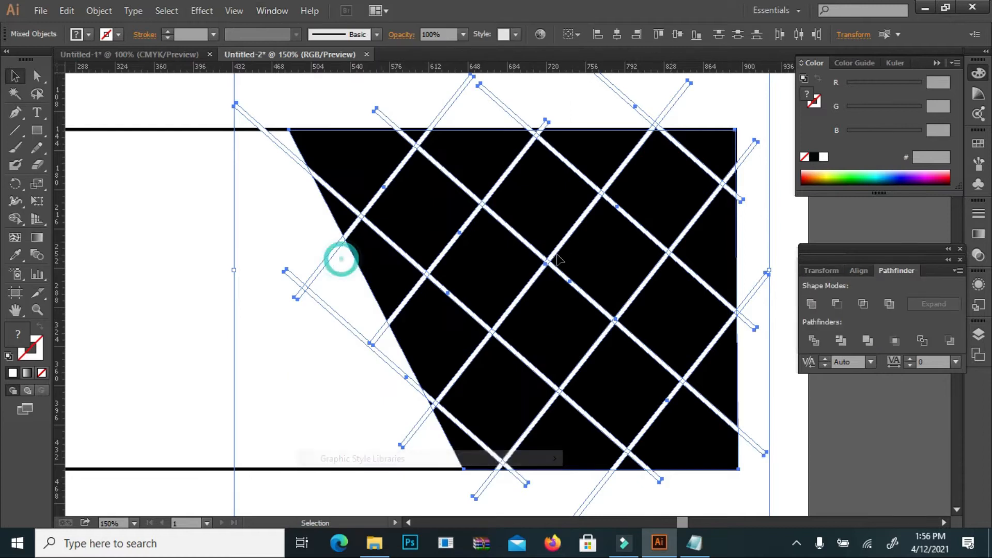
pyautogui.click(814, 341)
pyautogui.rightClick(427, 143)
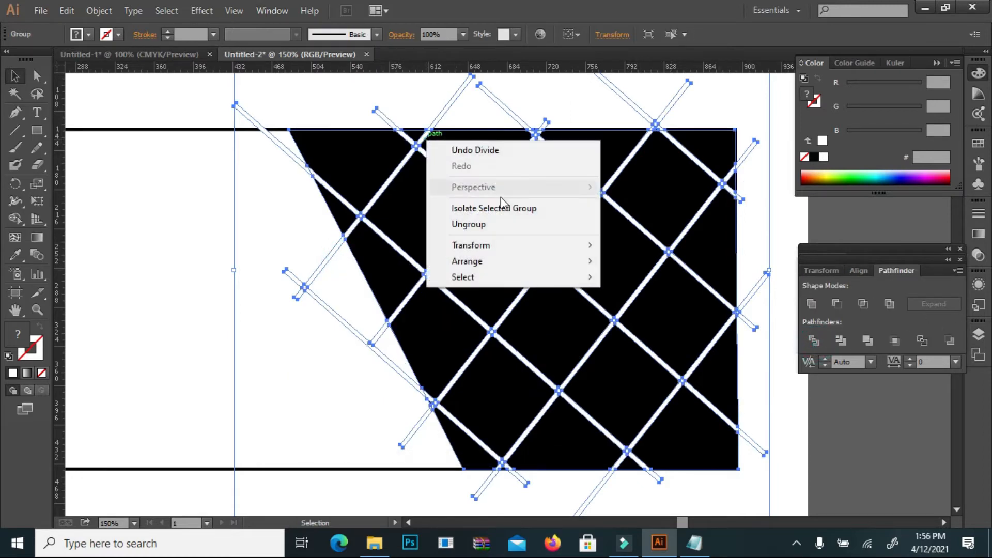
pyautogui.click(455, 222)
pyautogui.click(187, 220)
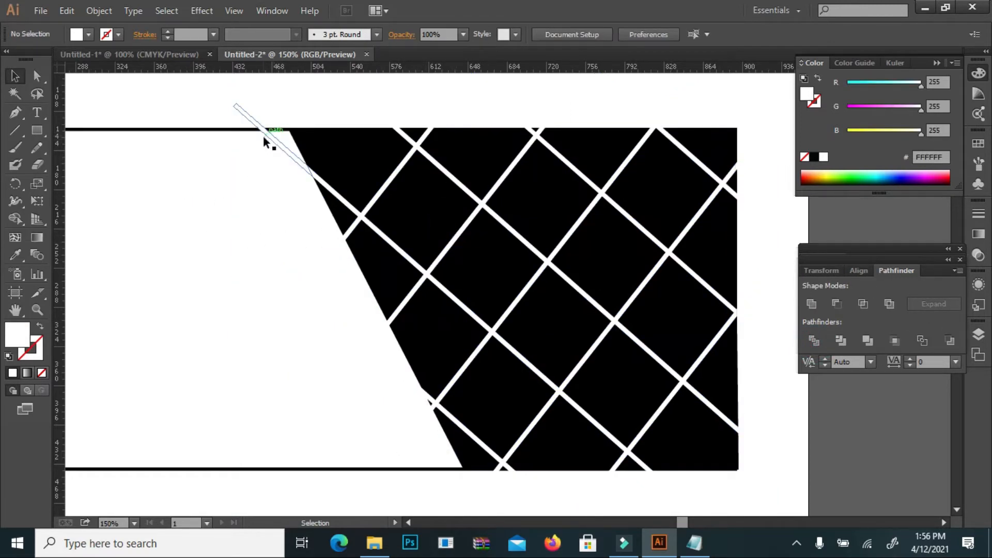
# - Delete the white fragment overhanging the slanted edge's upper part and the two adjoining bar segments inside the shape
pyautogui.click(268, 138)
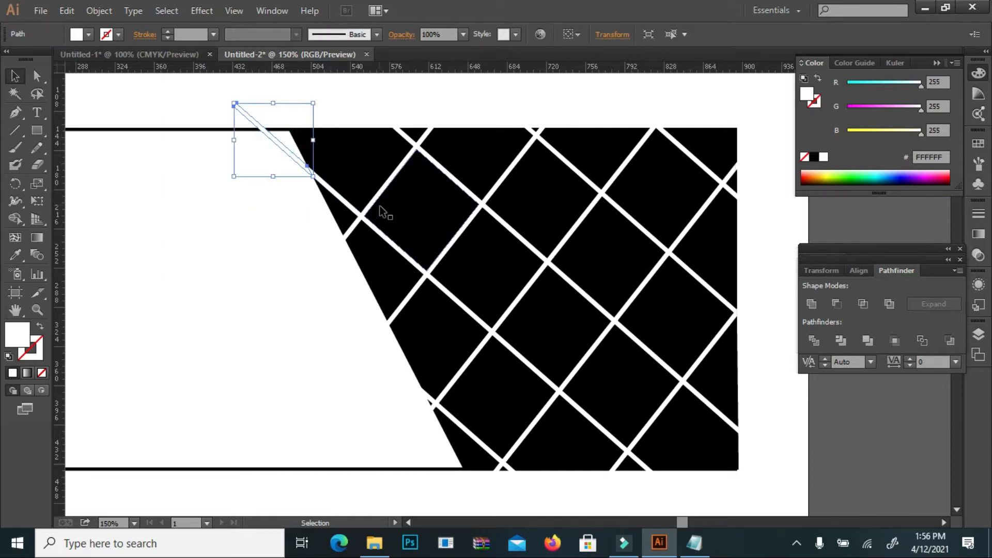
pyautogui.click(417, 222)
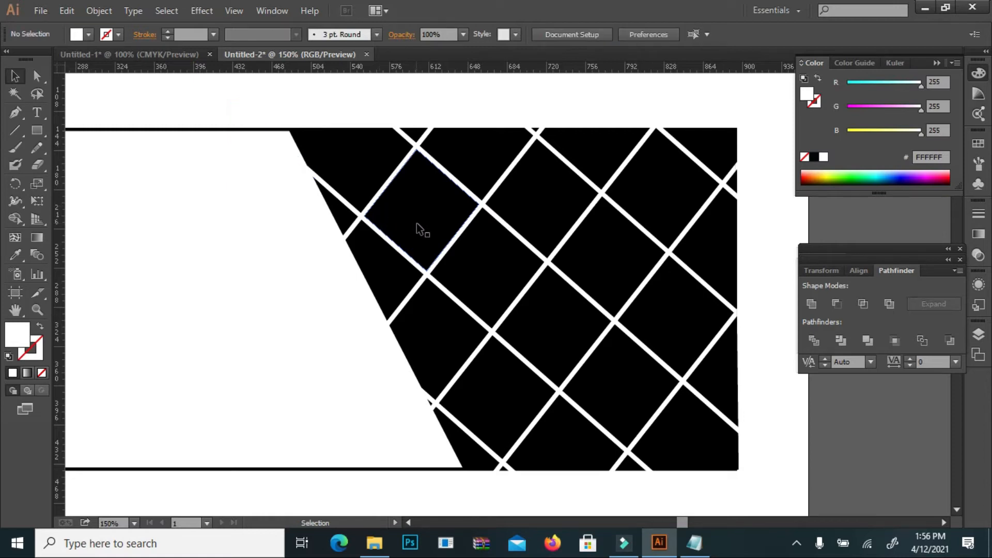
pyautogui.click(386, 238)
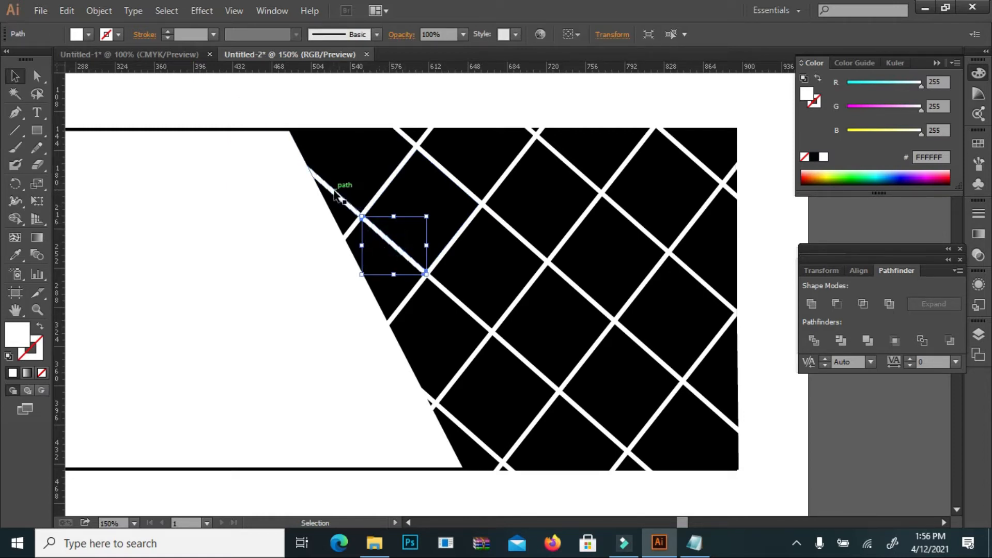
pyautogui.keyDown('shift'); pyautogui.click(334, 191); pyautogui.keyUp('shift')
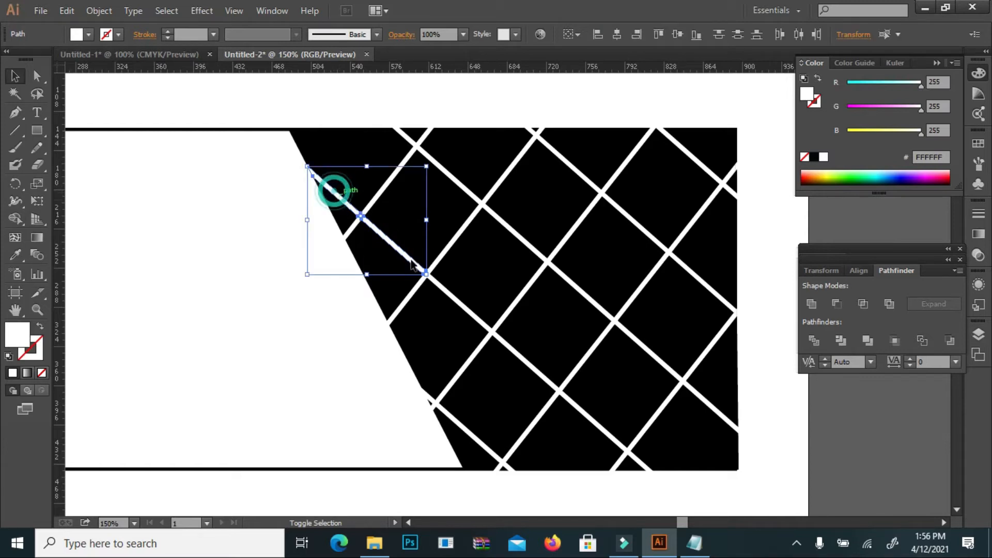
pyautogui.keyDown('shift'); pyautogui.click(387, 362); pyautogui.keyUp('shift')
pyautogui.press('Delete')
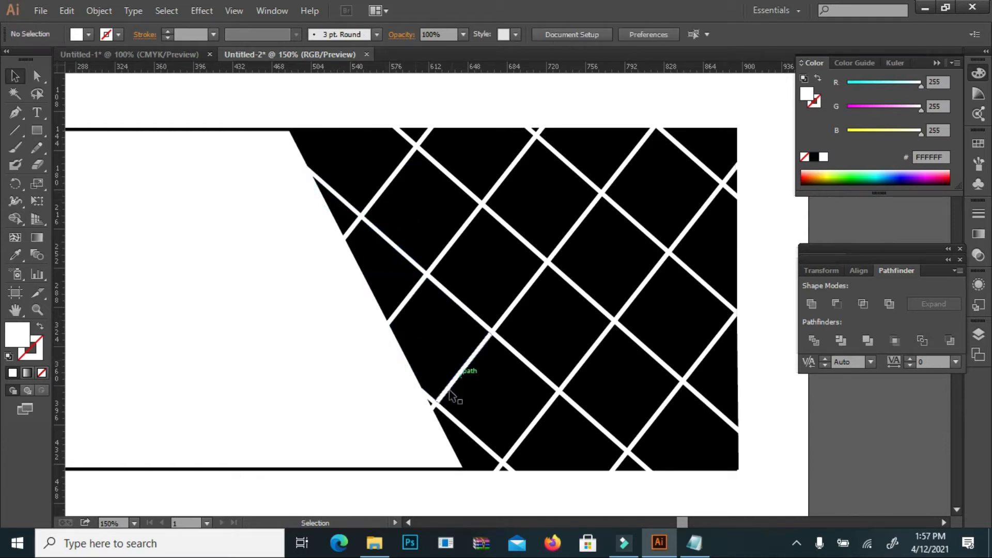
# - Delete the white bar pieces at the lower part of the slanted edge
pyautogui.click(431, 398)
pyautogui.press('Delete')
pyautogui.click(452, 415)
pyautogui.press('Delete')
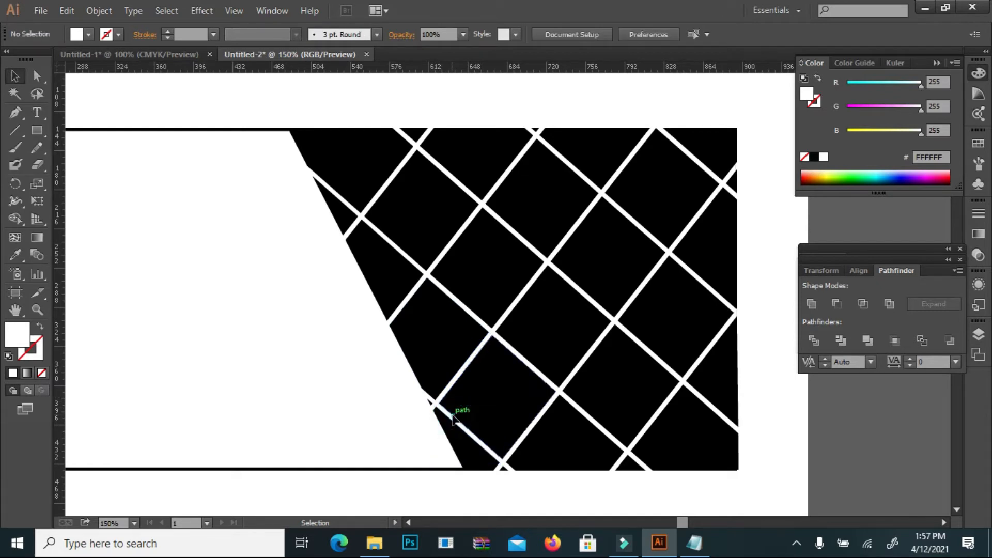
# - Delete the white segments of the rising bar that starts at the bottom edge, along with the bar segment near the grid's centre
pyautogui.click(500, 469)
pyautogui.keyDown('shift'); pyautogui.click(499, 468); pyautogui.keyUp('shift')
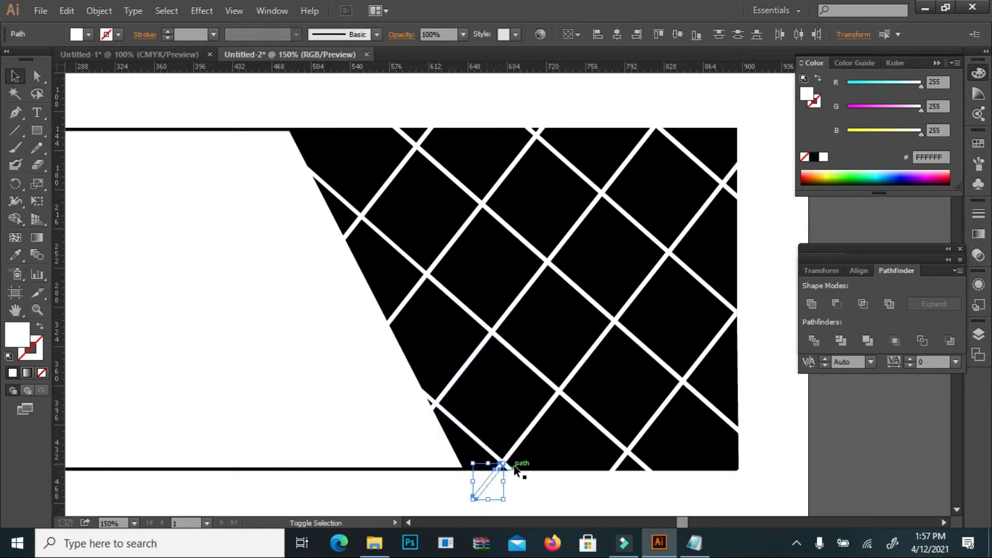
pyautogui.keyDown('shift'); pyautogui.click(531, 420); pyautogui.keyUp('shift')
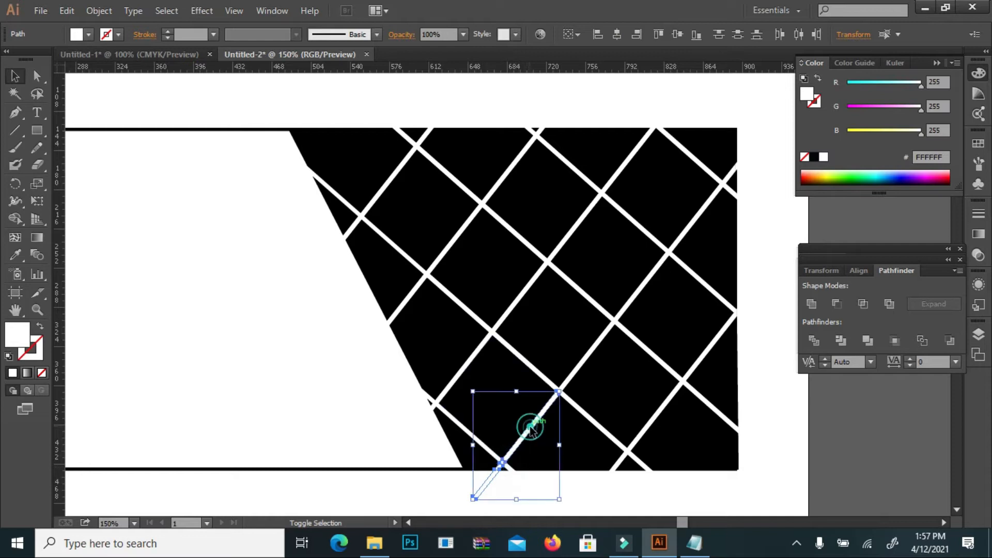
pyautogui.keyDown('shift'); pyautogui.click(582, 361); pyautogui.keyUp('shift')
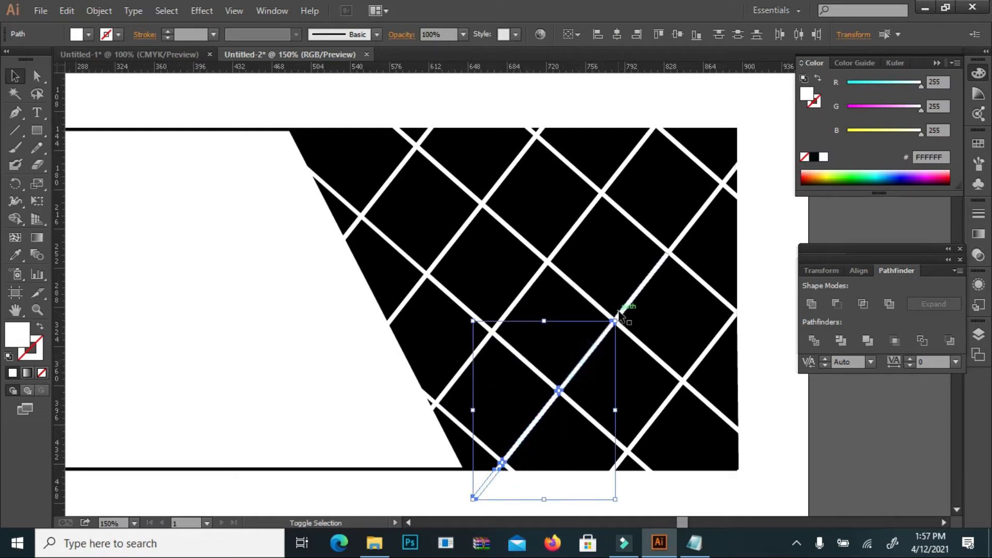
pyautogui.keyDown('shift'); pyautogui.click(640, 286); pyautogui.keyUp('shift')
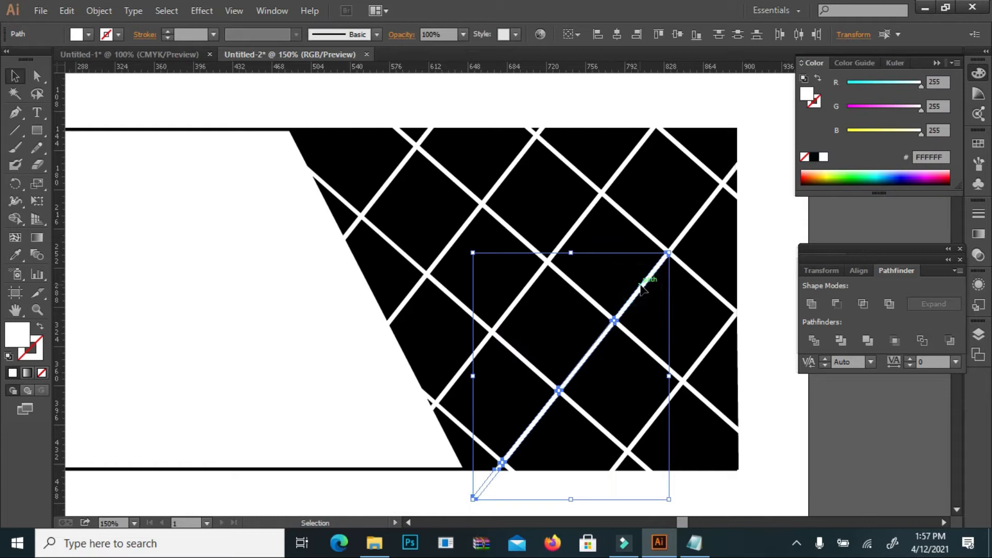
pyautogui.press('Delete')
pyautogui.click(579, 288)
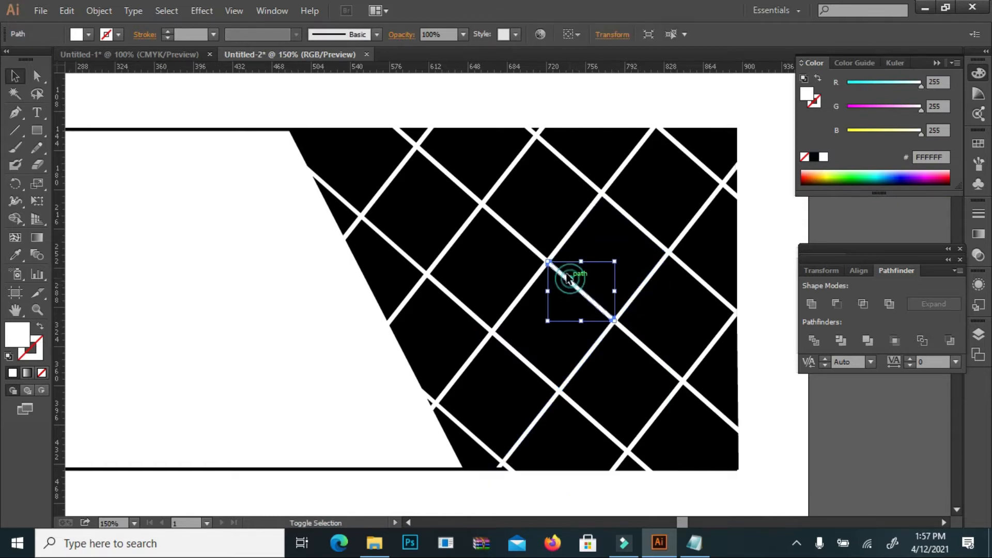
pyautogui.click(572, 243)
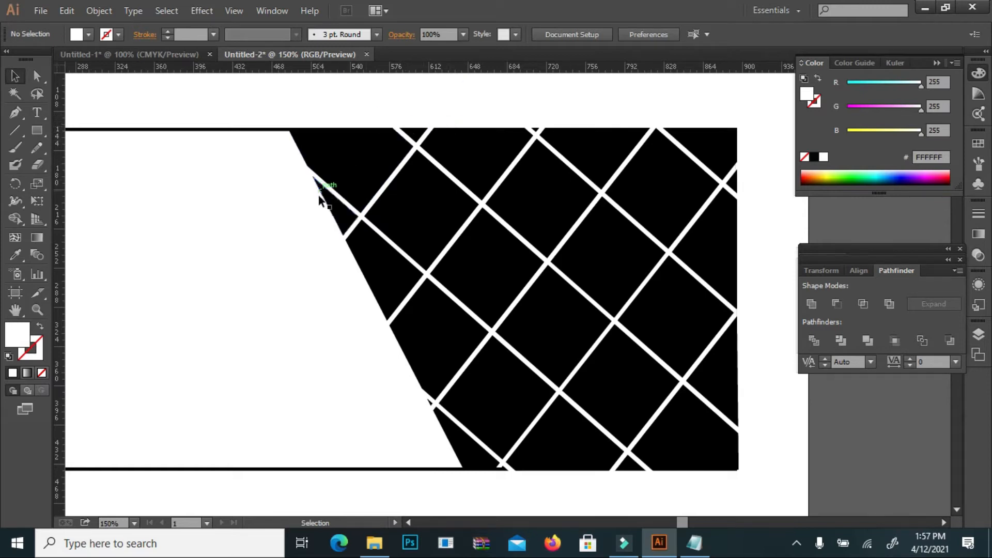
# - Select the black tiles along the slanted edge and through the upper middle and lower middle of the grid, and delete them
pyautogui.click(333, 209)
pyautogui.keyDown('shift'); pyautogui.click(380, 155); pyautogui.keyUp('shift')
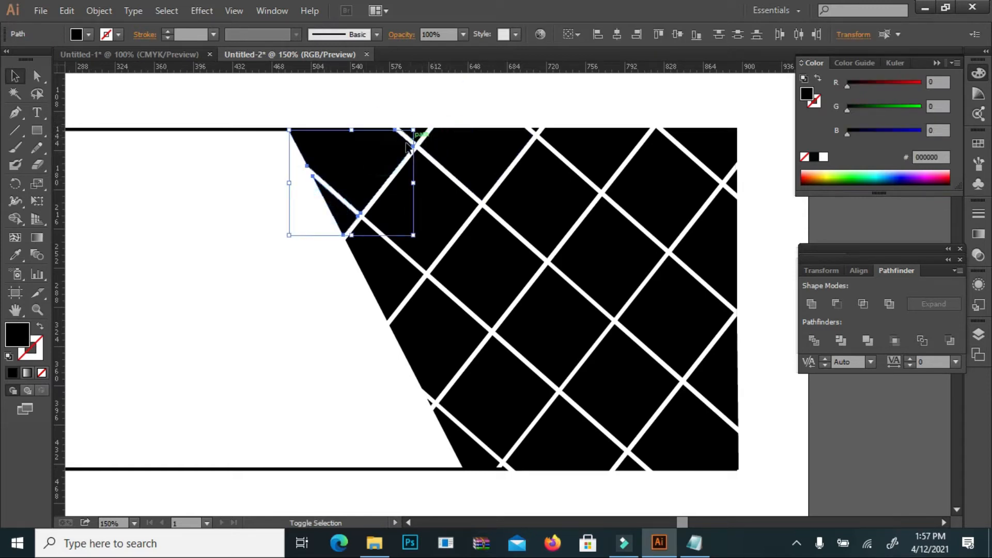
pyautogui.keyDown('shift'); pyautogui.click(380, 266); pyautogui.keyUp('shift')
pyautogui.keyDown('shift'); pyautogui.click(436, 200); pyautogui.keyUp('shift')
pyautogui.keyDown('shift'); pyautogui.click(478, 145); pyautogui.keyUp('shift')
pyautogui.keyDown('shift'); pyautogui.click(410, 132); pyautogui.keyUp('shift')
pyautogui.keyDown('shift'); pyautogui.click(593, 146); pyautogui.keyUp('shift')
pyautogui.keyDown('shift'); pyautogui.click(543, 210); pyautogui.keyUp('shift')
pyautogui.keyDown('shift'); pyautogui.click(542, 325); pyautogui.keyUp('shift')
pyautogui.keyDown('shift'); pyautogui.click(496, 394); pyautogui.keyUp('shift')
pyautogui.keyDown('shift'); pyautogui.click(466, 445); pyautogui.keyUp('shift')
pyautogui.press('Delete')
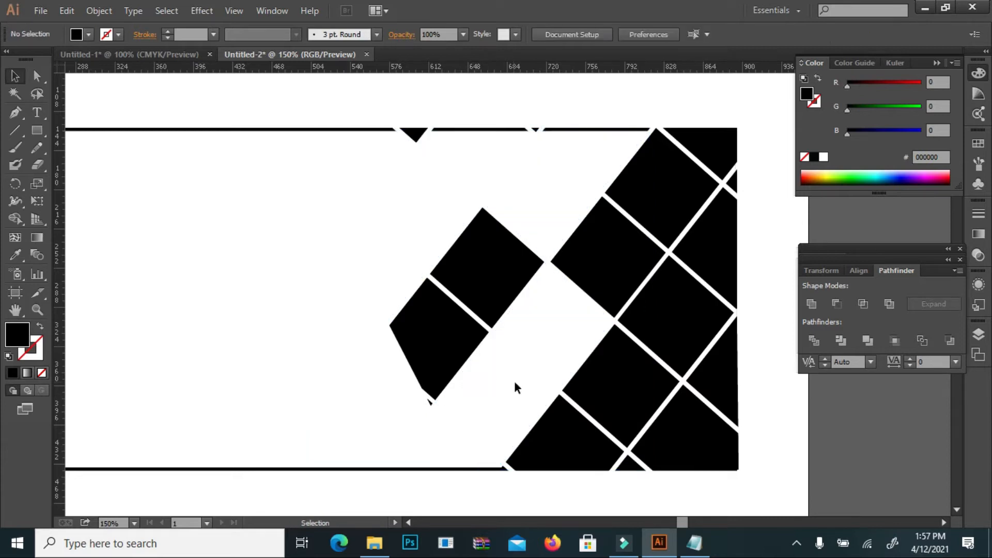
# - Delete the two remaining black tiles at the grid's left and the black tiles in its upper right
pyautogui.click(442, 332)
pyautogui.keyDown('shift'); pyautogui.click(494, 240); pyautogui.keyUp('shift')
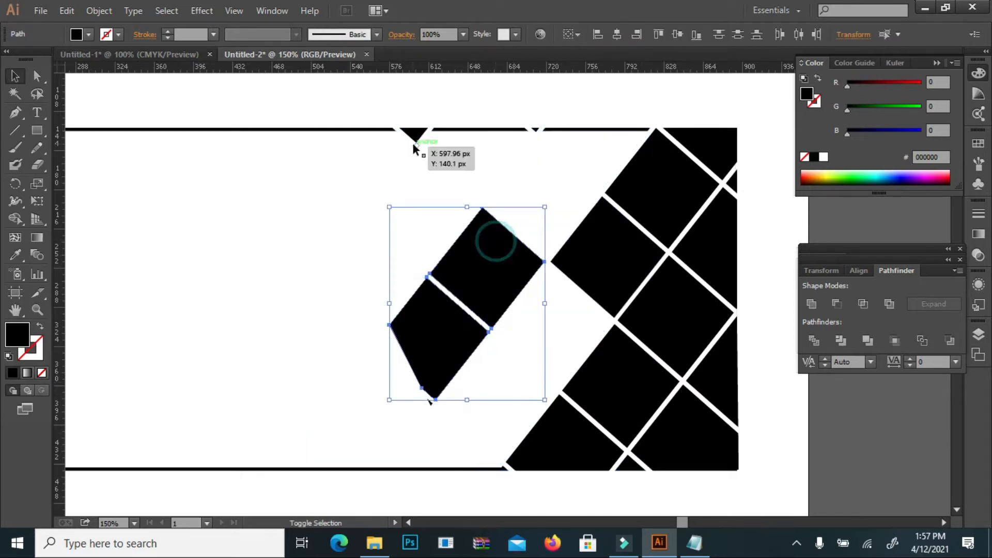
pyautogui.keyDown('shift'); pyautogui.click(418, 138); pyautogui.keyUp('shift')
pyautogui.keyDown('shift'); pyautogui.click(618, 250); pyautogui.keyUp('shift')
pyautogui.keyDown('shift'); pyautogui.click(678, 181); pyautogui.keyUp('shift')
pyautogui.keyDown('shift'); pyautogui.click(702, 137); pyautogui.keyUp('shift')
pyautogui.keyDown('shift'); pyautogui.click(708, 252); pyautogui.keyUp('shift')
pyautogui.press('a')
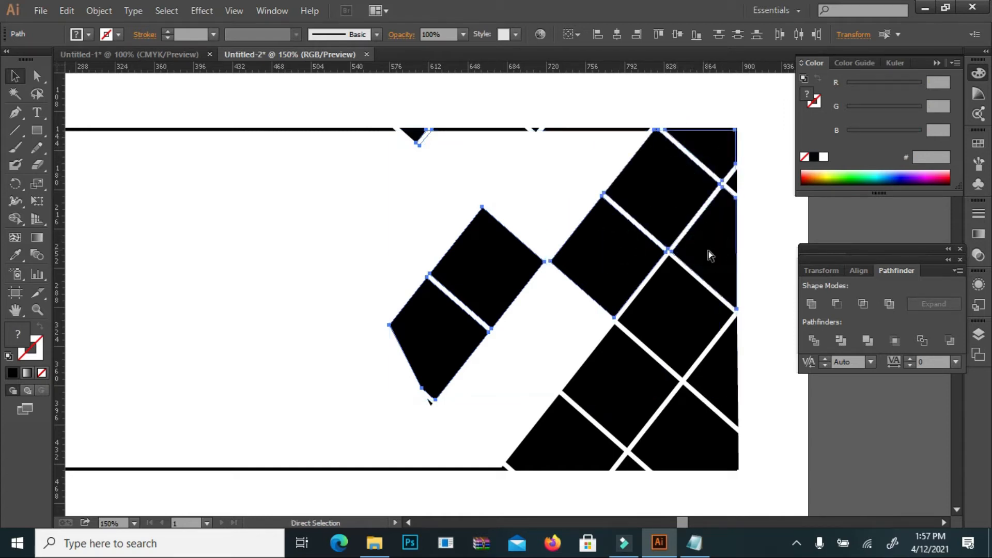
pyautogui.press('Delete')
pyautogui.press('v')
# - Delete the five large black tiles remaining in the grid's lower right
pyautogui.click(684, 303)
pyautogui.keyDown('shift'); pyautogui.click(622, 392); pyautogui.keyUp('shift')
pyautogui.keyDown('shift'); pyautogui.click(560, 447); pyautogui.keyUp('shift')
pyautogui.keyDown('shift'); pyautogui.click(690, 432); pyautogui.keyUp('shift')
pyautogui.keyDown('shift'); pyautogui.click(720, 363); pyautogui.keyUp('shift')
pyautogui.press('a')
pyautogui.press('Delete')
pyautogui.press('v')
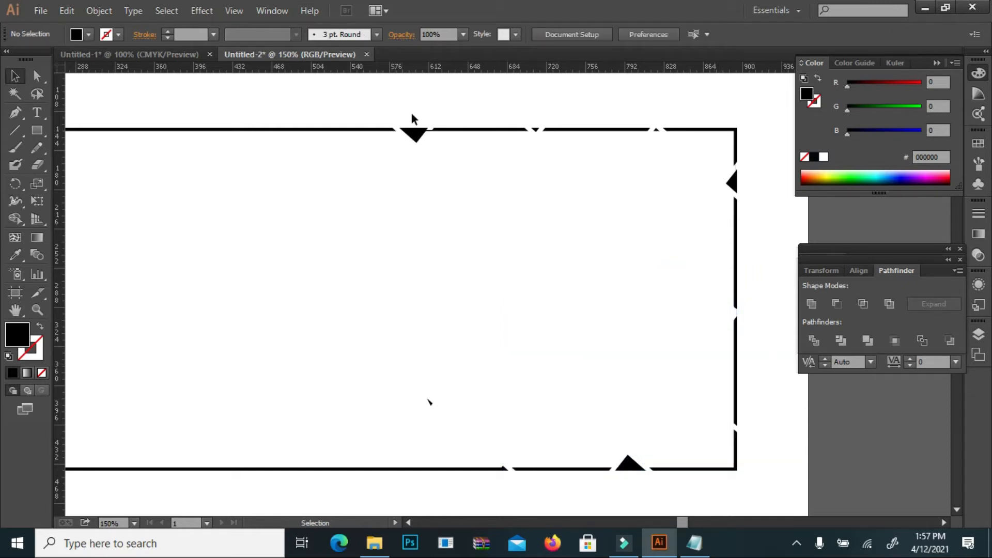
# - Hide the three remaining black triangles on the banner's top, right and bottom edges
pyautogui.click(413, 135)
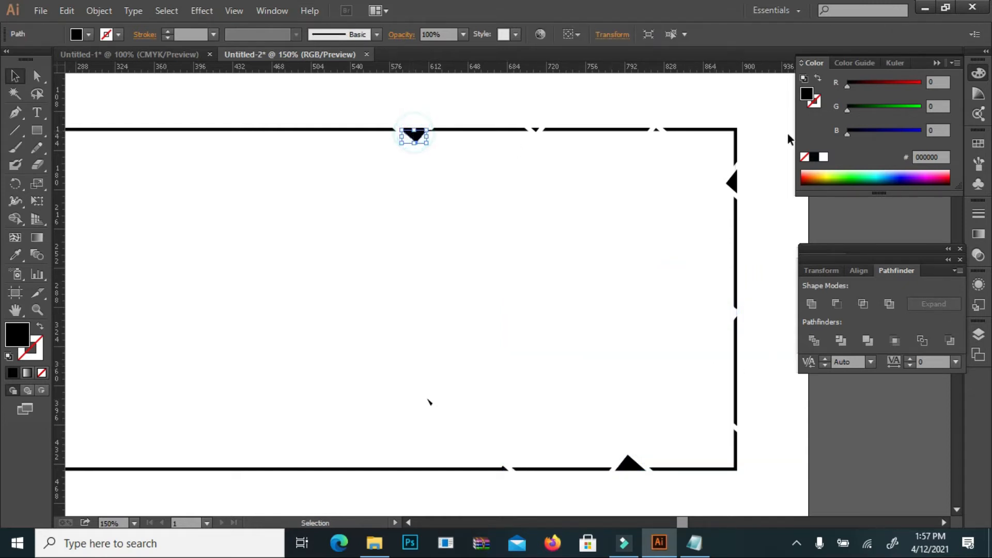
pyautogui.keyDown('shift'); pyautogui.click(731, 181); pyautogui.keyUp('shift')
pyautogui.keyDown('shift'); pyautogui.click(629, 467); pyautogui.keyUp('shift')
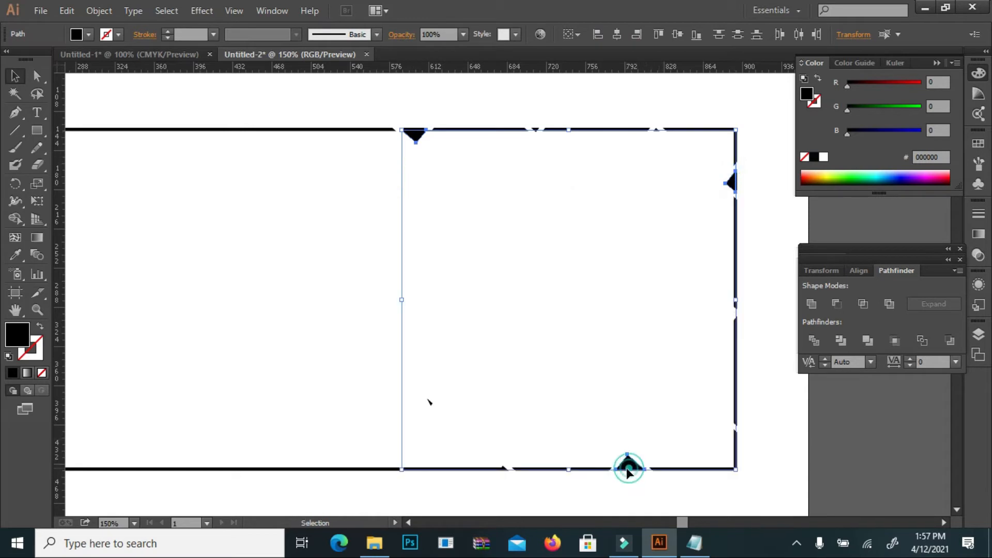
pyautogui.press('Delete')
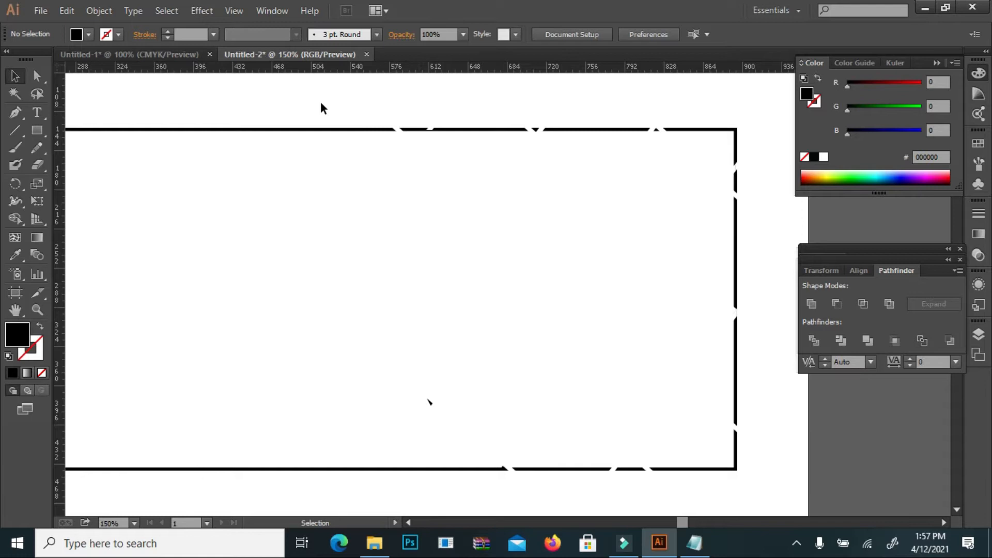
# - Delete all the white strips left in the grid area and show all hidden black tiles again
pyautogui.moveTo(318, 82); pyautogui.dragTo(741, 477)
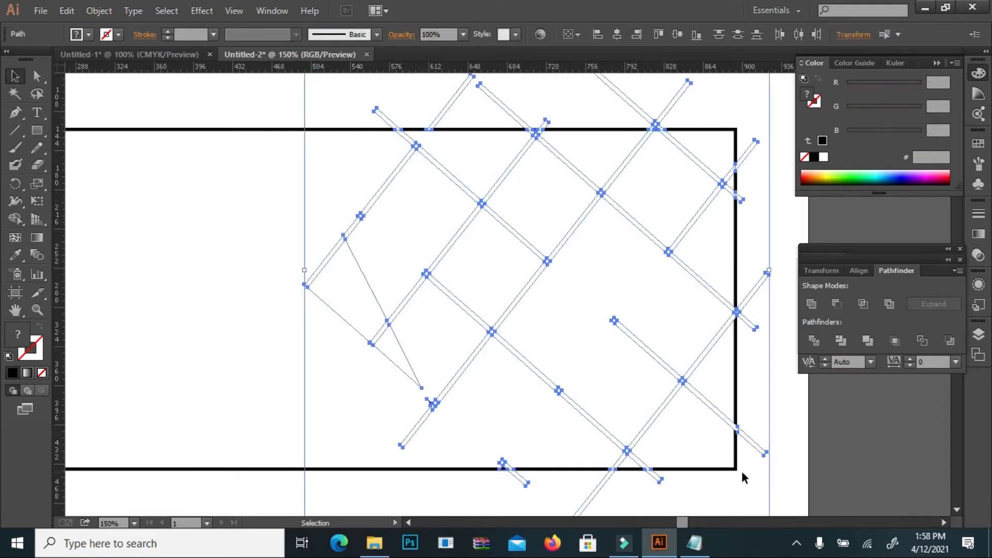
pyautogui.press('Delete')
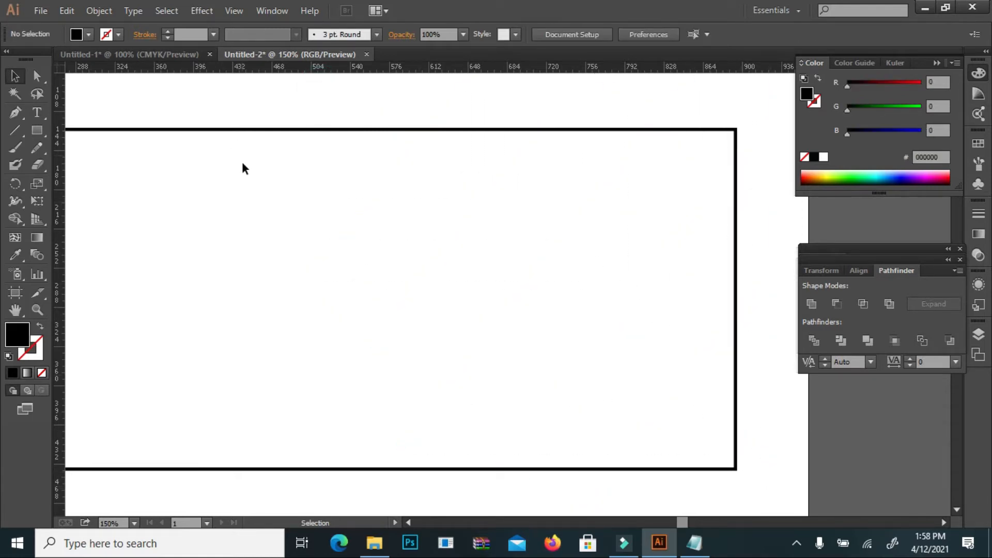
pyautogui.click(100, 11)
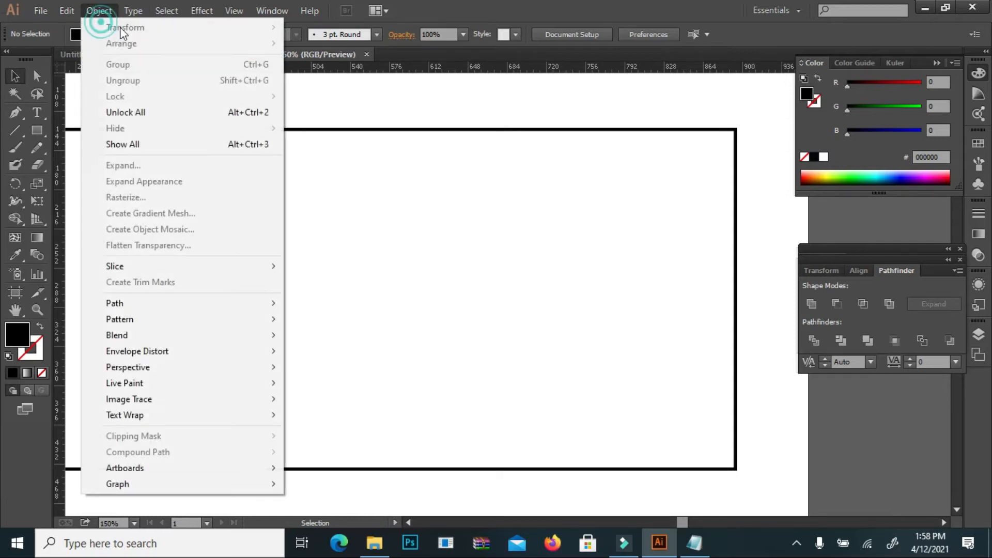
pyautogui.click(202, 145)
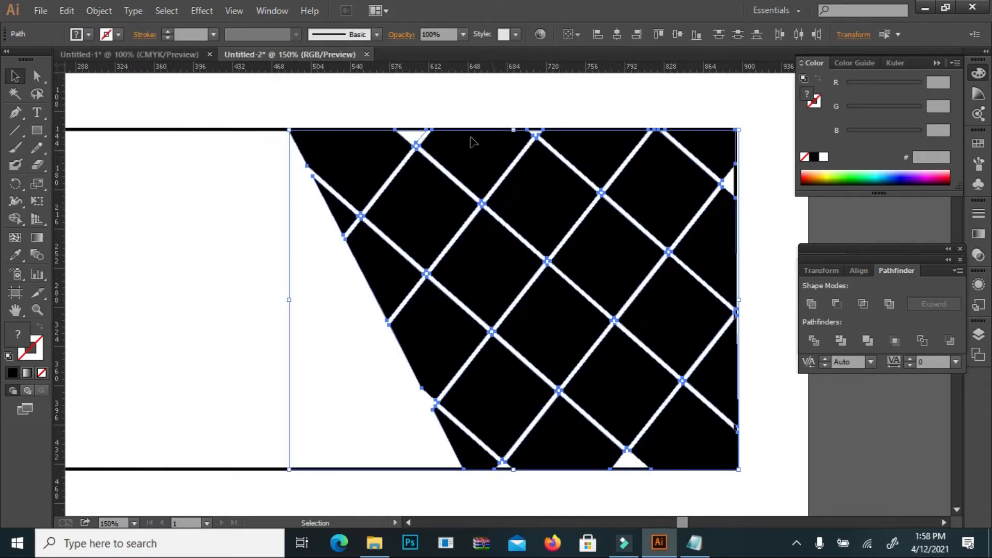
pyautogui.click(468, 94)
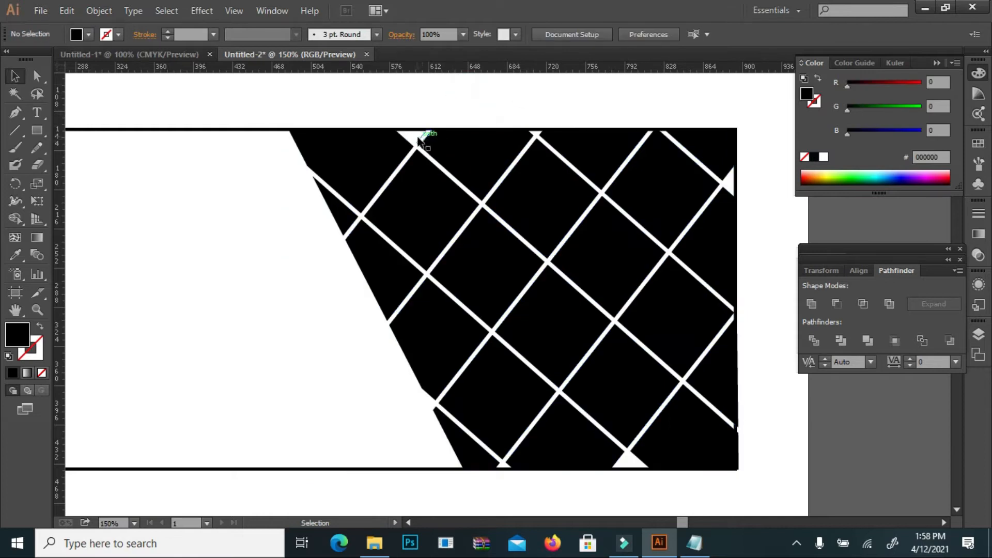
pyautogui.click(489, 104)
pyautogui.scroll(-1, 677, 306)
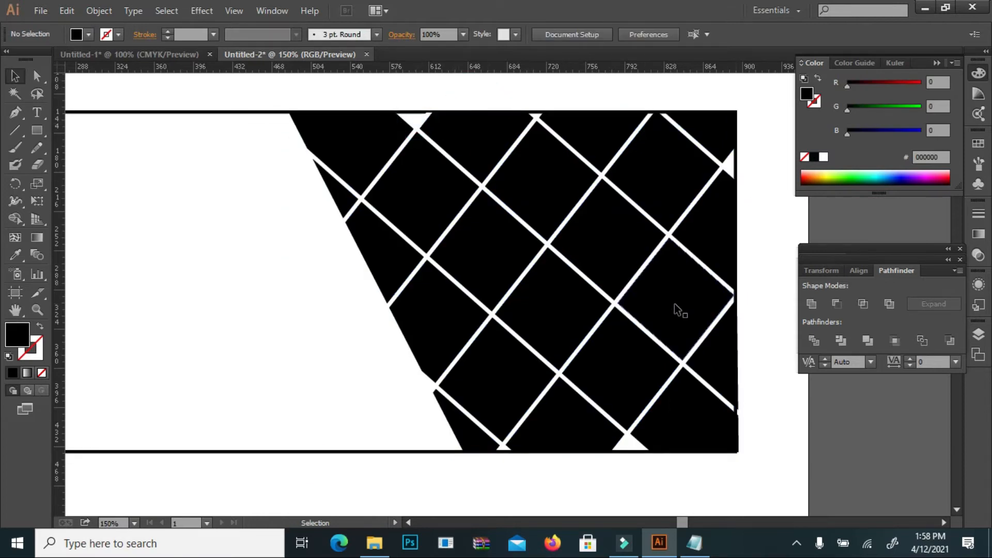
pyautogui.scroll(-2, 642, 442)
pyautogui.scroll(2, 649, 441)
# - Place 456.jpg from the file explorer's apurbo photography folder into the banner document and move it beside the tile grid
pyautogui.click(924, 7)
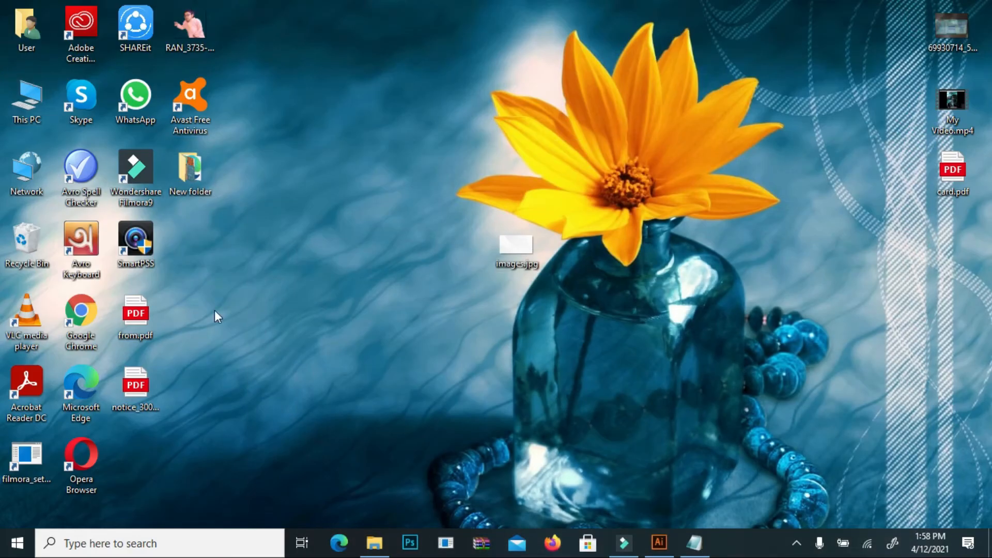
pyautogui.click(374, 543)
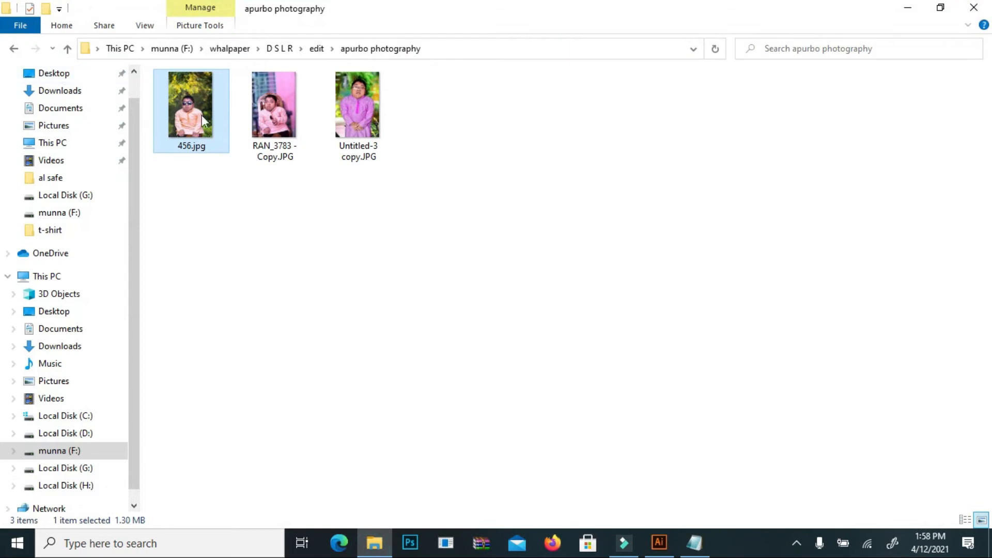
pyautogui.moveTo(192, 125); pyautogui.dragTo(627, 293)
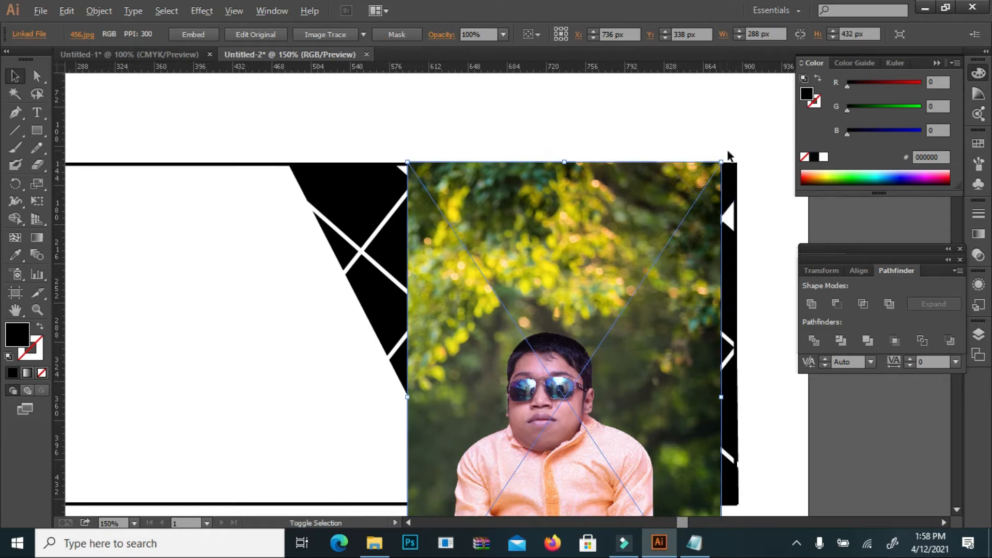
pyautogui.moveTo(651, 233); pyautogui.dragTo(216, 190)
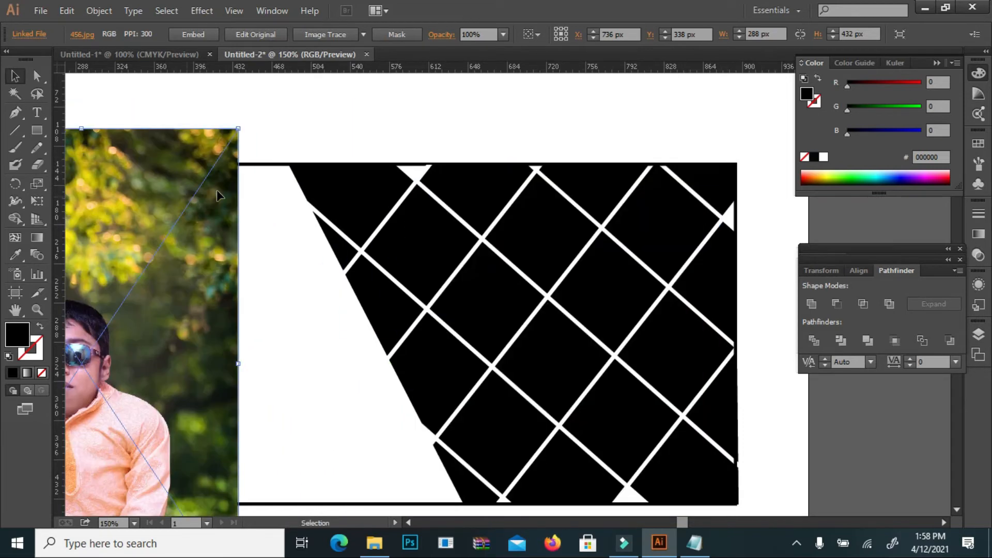
# - Delete the small leftover white pieces in the empty banner area beside the grid's slanted edge
pyautogui.click(302, 125)
pyautogui.moveTo(285, 133); pyautogui.dragTo(759, 500)
pyautogui.click(563, 103)
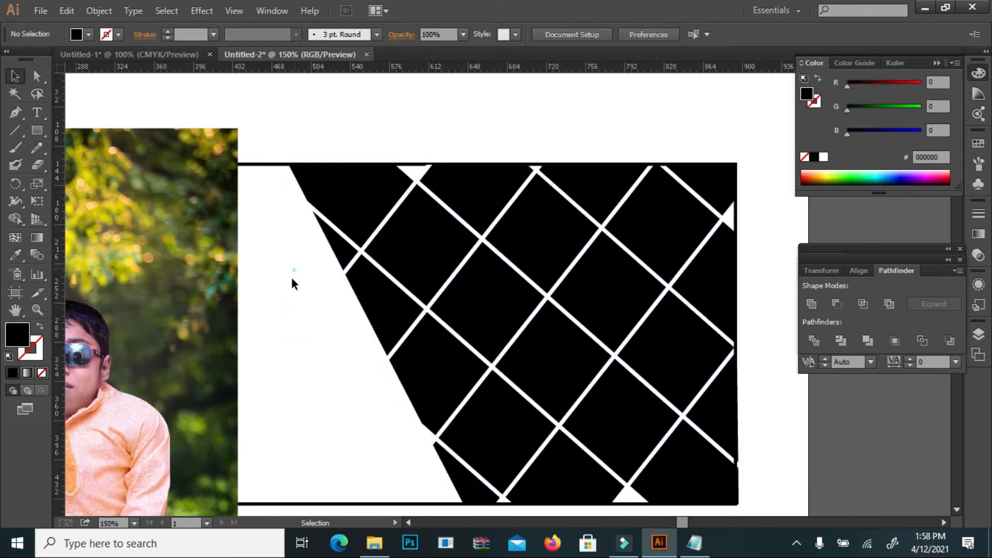
pyautogui.click(294, 313)
pyautogui.press('Delete')
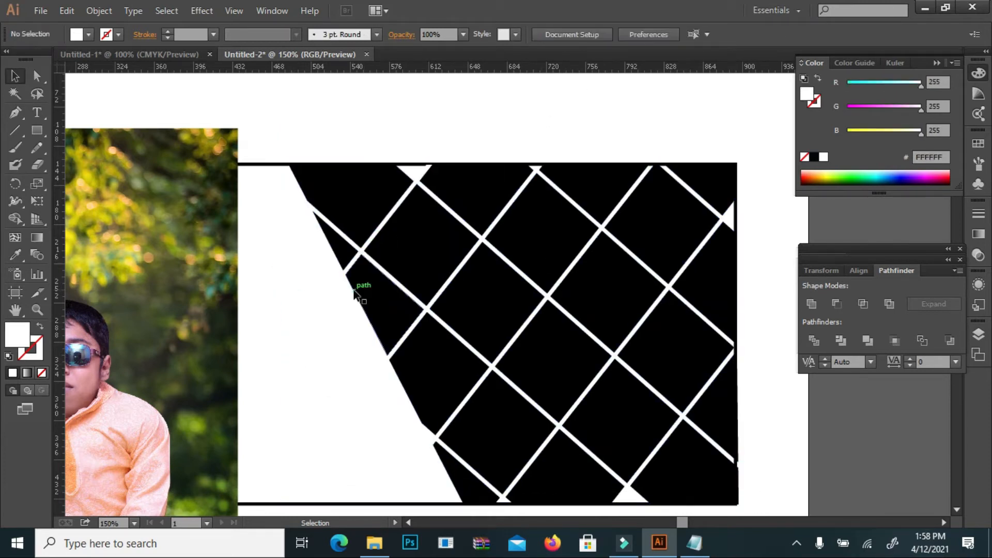
pyautogui.scroll(-1, 503, 268)
pyautogui.moveTo(279, 107); pyautogui.dragTo(763, 503)
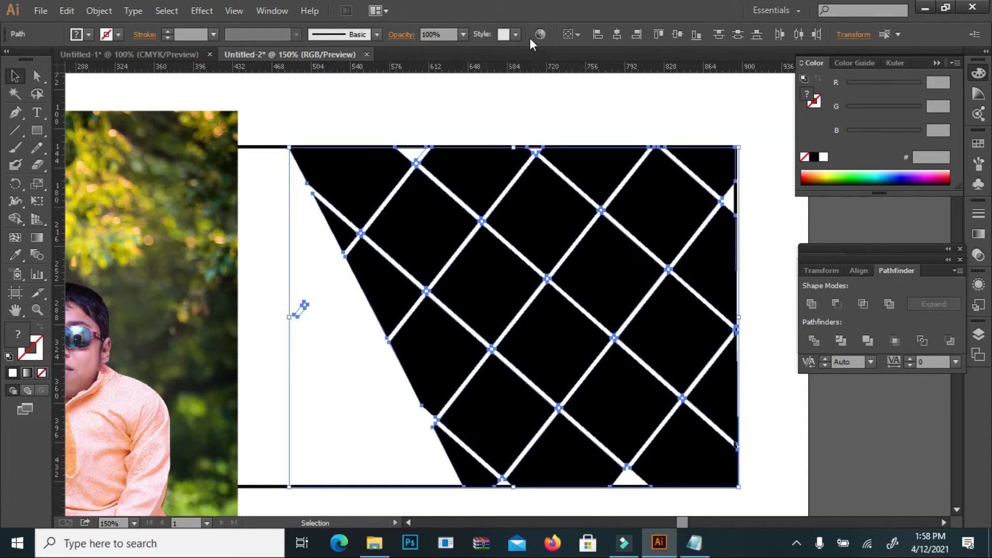
pyautogui.click(483, 91)
pyautogui.click(301, 309)
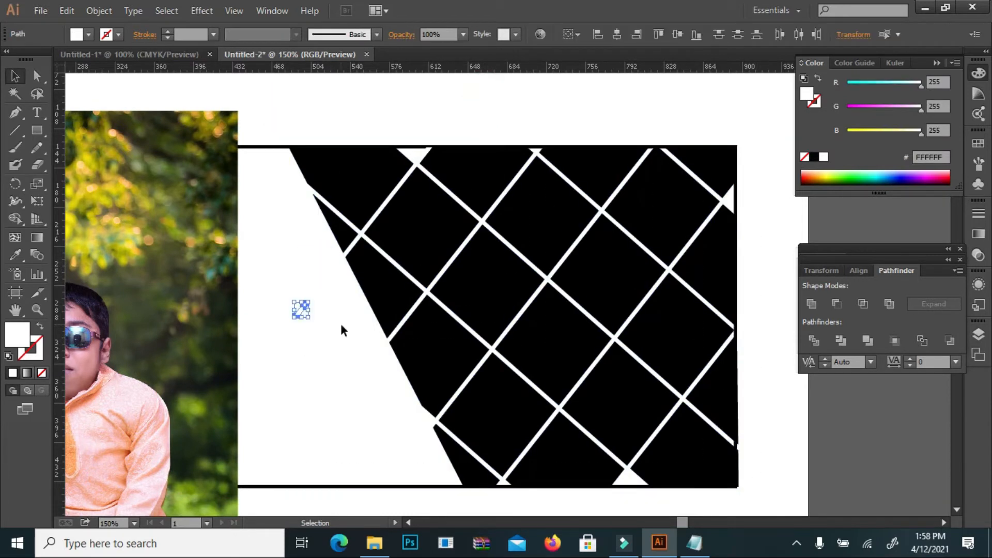
pyautogui.press('Delete')
# - Select all tiles of the grid, fill them with black and group them
pyautogui.moveTo(283, 111); pyautogui.dragTo(747, 459)
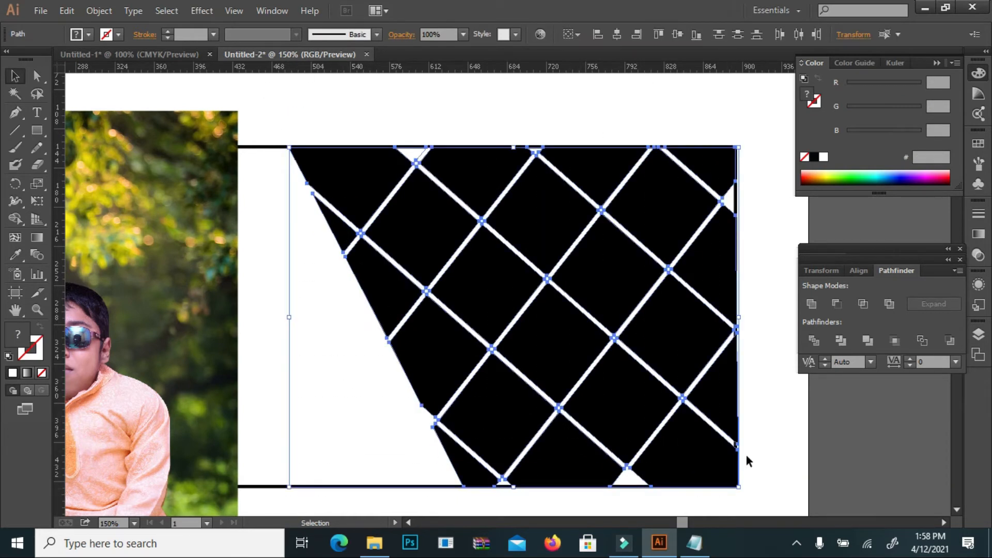
pyautogui.click(76, 34)
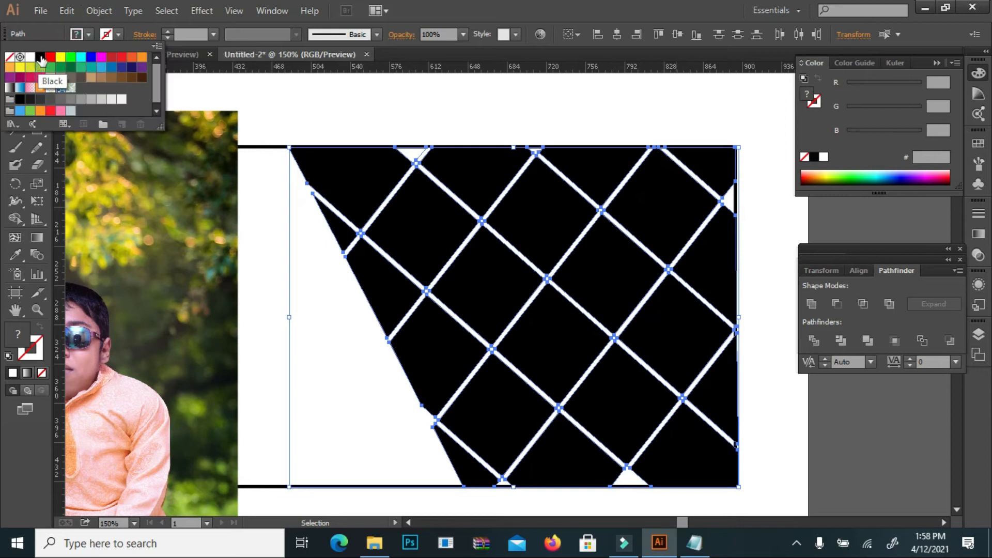
pyautogui.click(41, 57)
pyautogui.rightClick(552, 218)
pyautogui.click(575, 283)
pyautogui.click(563, 129)
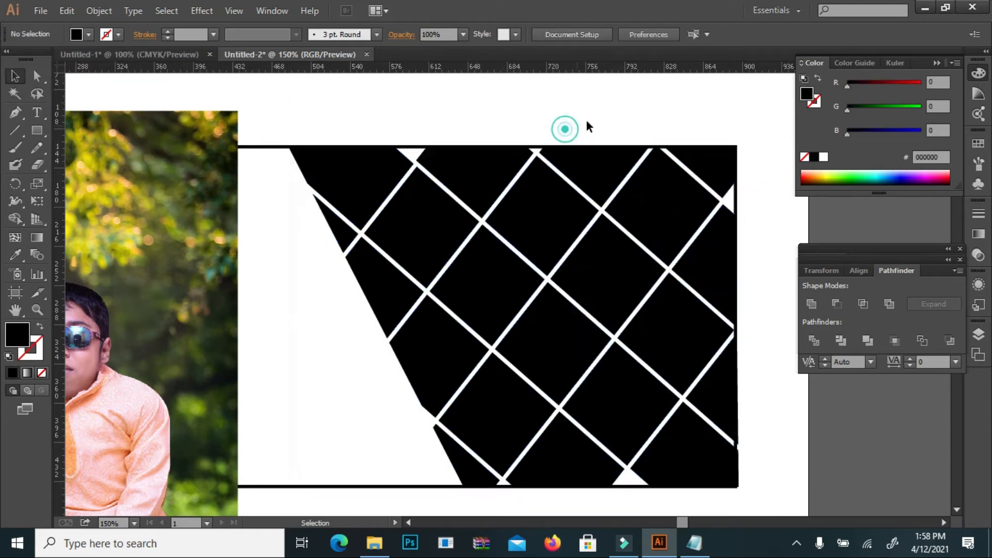
# - Embed the linked photo in the document and move it over the tile grid
pyautogui.click(185, 213)
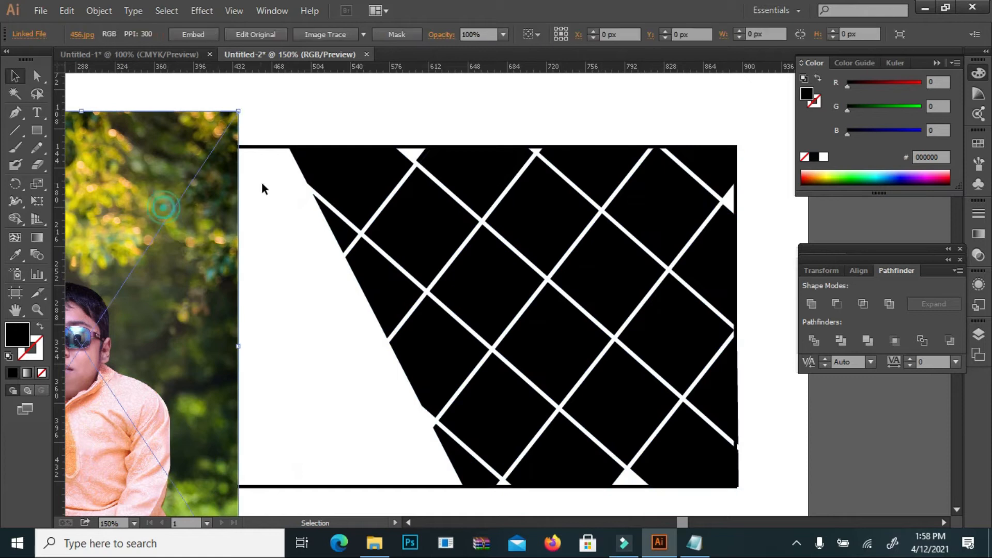
pyautogui.click(206, 35)
pyautogui.scroll(-3, 268, 186)
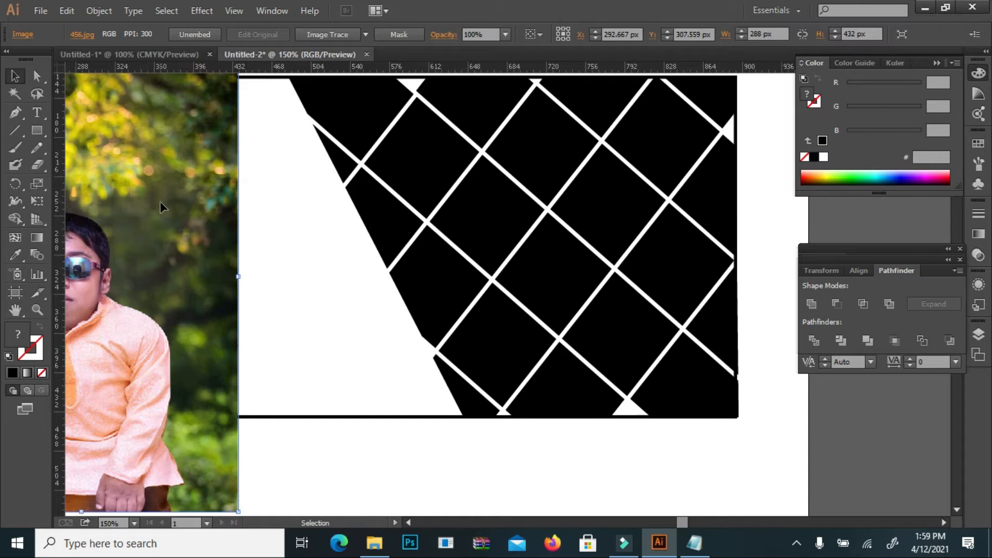
pyautogui.moveTo(160, 200); pyautogui.dragTo(286, 189)
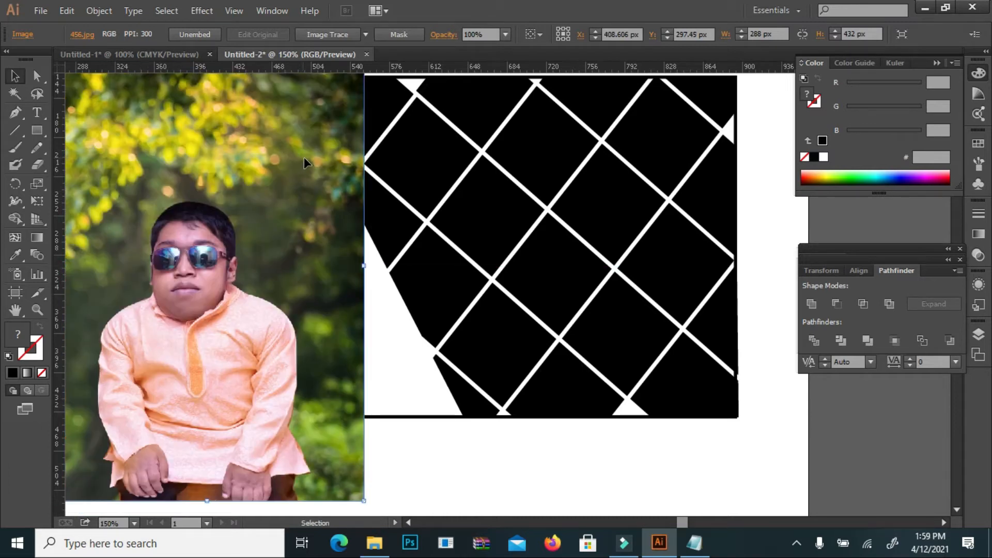
pyautogui.moveTo(196, 211); pyautogui.dragTo(582, 171)
pyautogui.moveTo(682, 144); pyautogui.dragTo(594, 159)
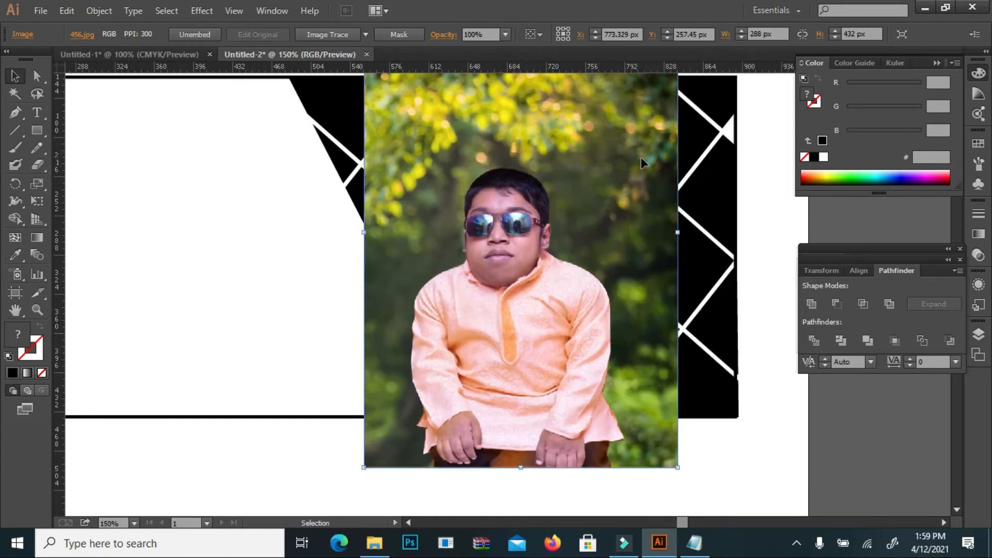
# - Enlarge the photo proportionally to about 480 x 720 px and move it so that it covers the whole tile grid
pyautogui.scroll(2, 686, 135)
pyautogui.scroll(2, 670, 123)
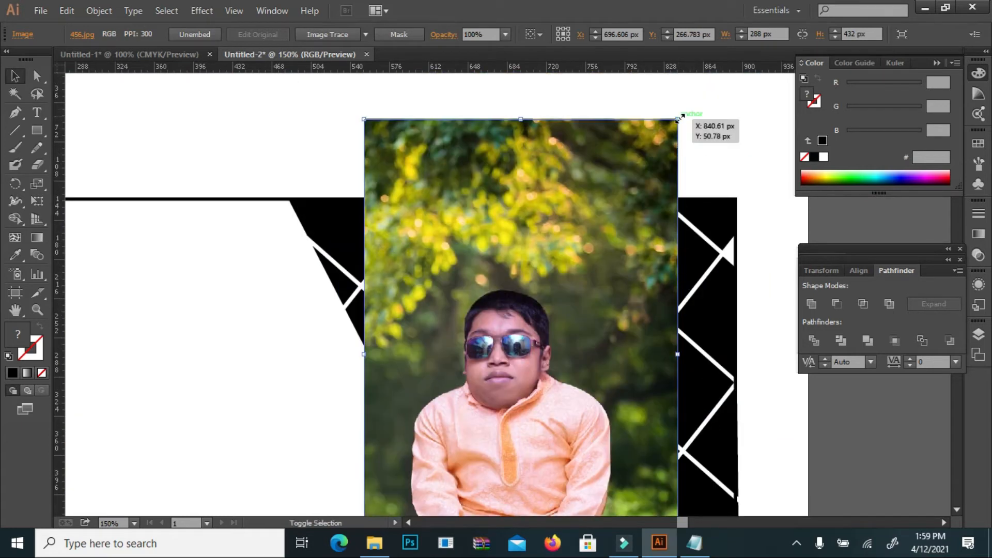
pyautogui.moveTo(677, 119); pyautogui.dragTo(780, 90)
pyautogui.scroll(-1, 674, 238)
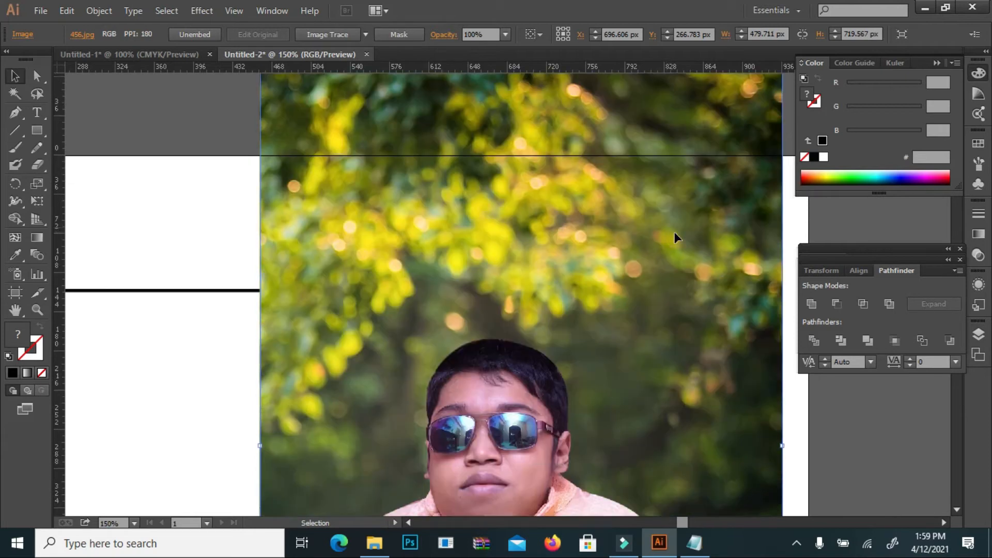
pyautogui.scroll(-2, 674, 232)
pyautogui.moveTo(484, 370); pyautogui.dragTo(500, 356)
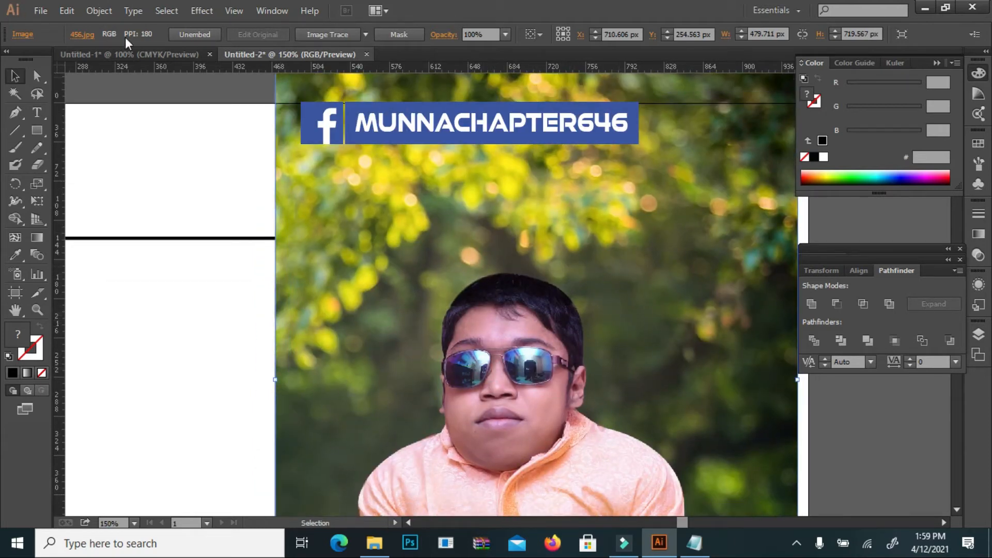
# - Hide the photo and bring the tile group to the front
pyautogui.press('Delete')
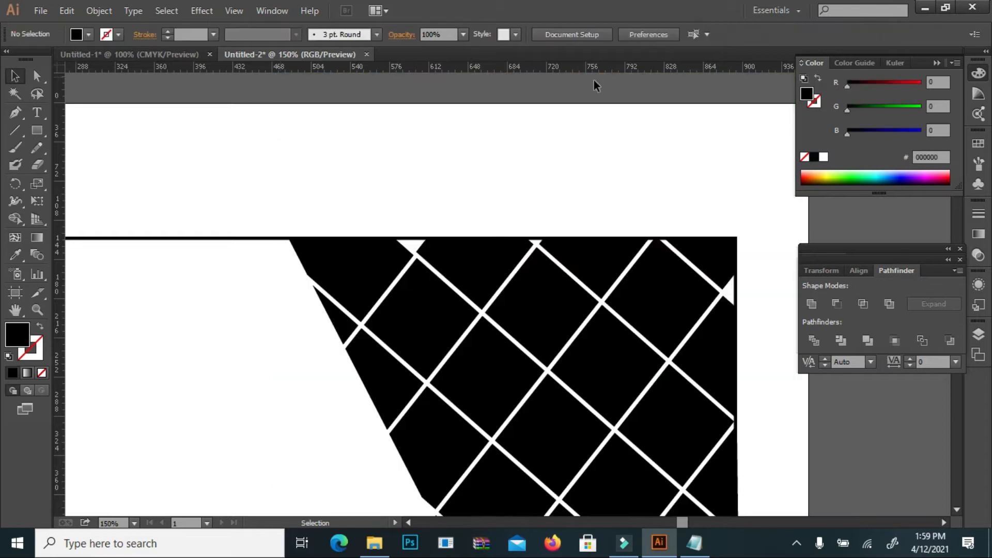
pyautogui.scroll(-4, 476, 184)
pyautogui.click(404, 217)
pyautogui.rightClick(422, 200)
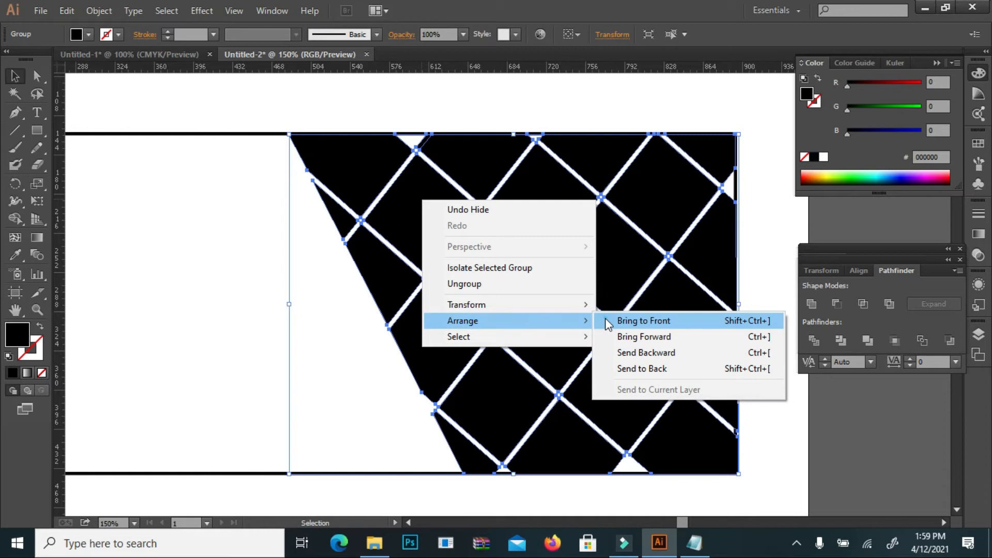
pyautogui.click(610, 321)
pyautogui.click(192, 95)
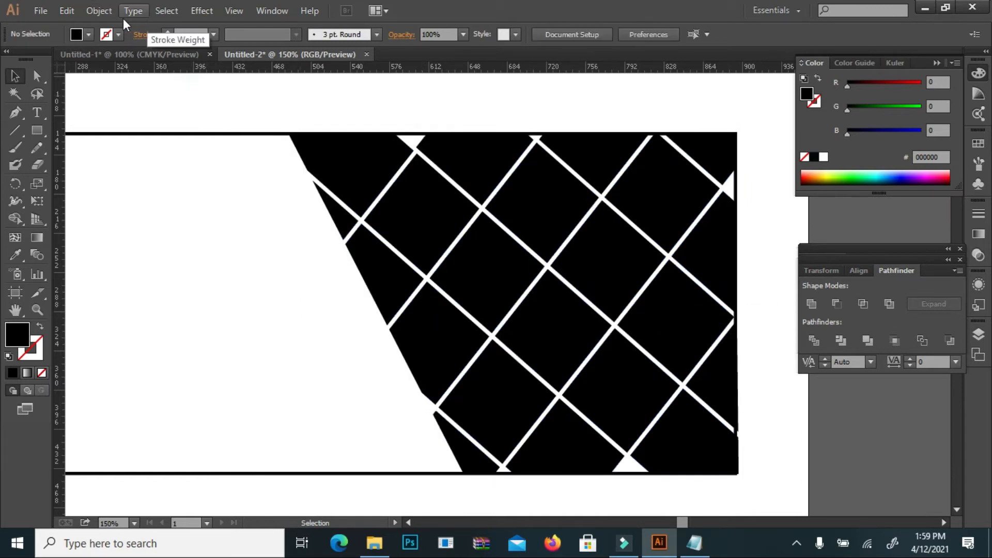
# - Show the hidden photo again behind the tile group
pyautogui.click(101, 11)
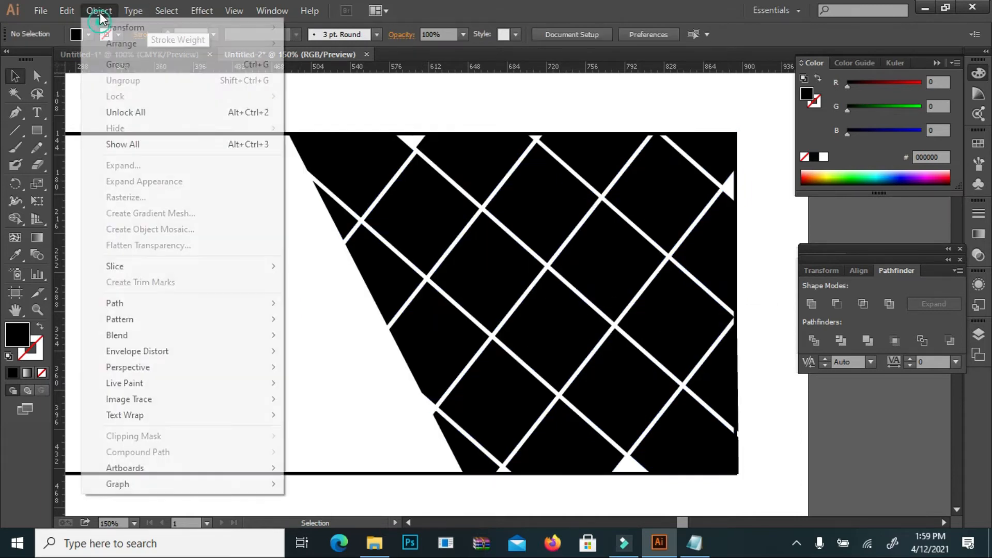
pyautogui.click(176, 144)
pyautogui.click(156, 179)
pyautogui.scroll(-2, 163, 180)
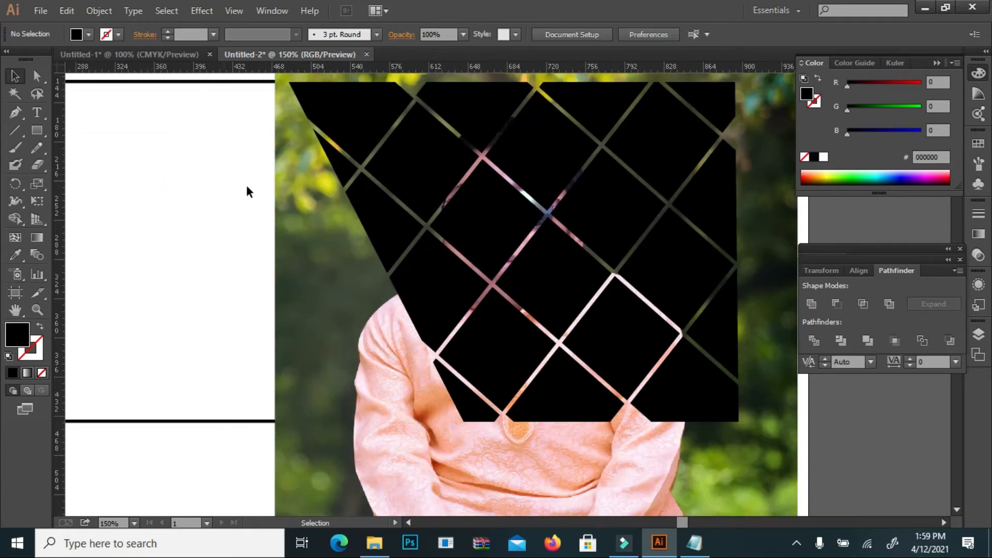
# - Swap the tile group's fill and stroke, giving the tiles a 1 pt black outline and no fill
pyautogui.click(407, 158)
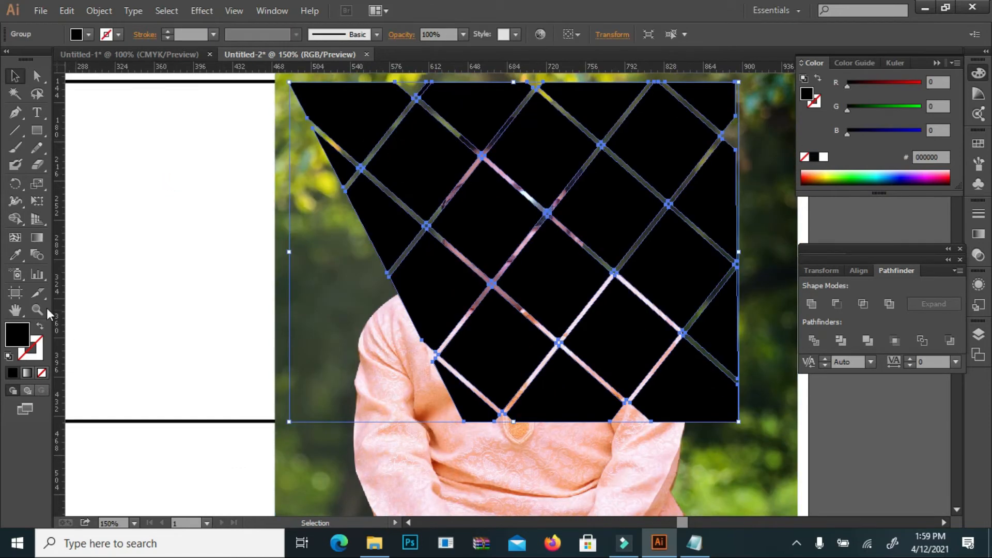
pyautogui.click(41, 326)
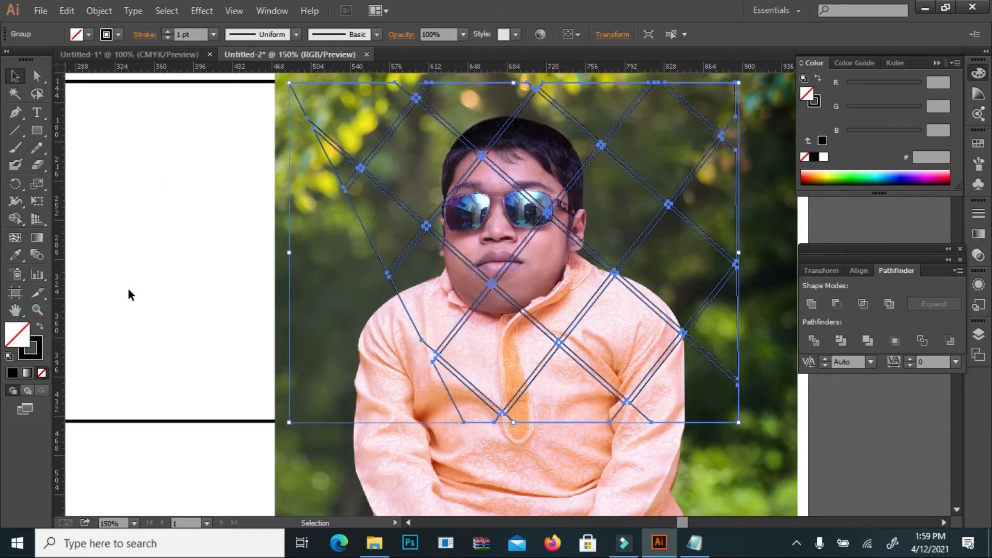
pyautogui.click(128, 288)
pyautogui.scroll(1, 147, 266)
pyautogui.scroll(2, 147, 267)
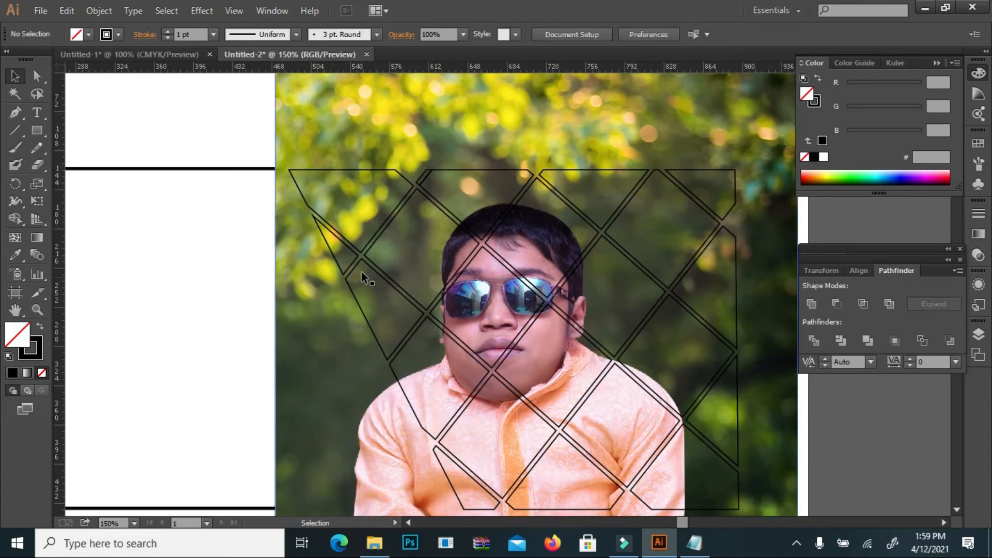
# - Swap the tile group's fill and stroke back, giving the tiles a black fill and no outline
pyautogui.scroll(-1, 393, 226)
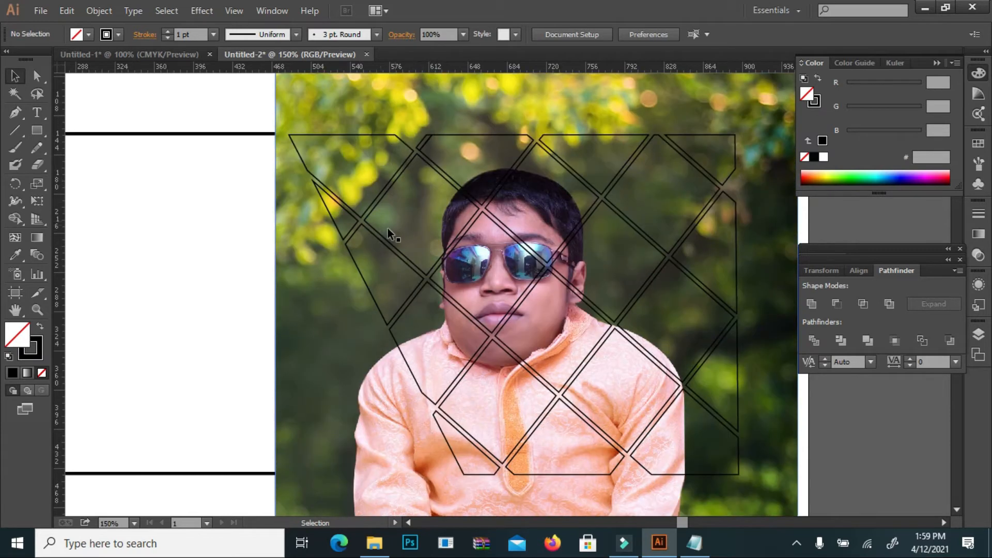
pyautogui.scroll(-1, 281, 241)
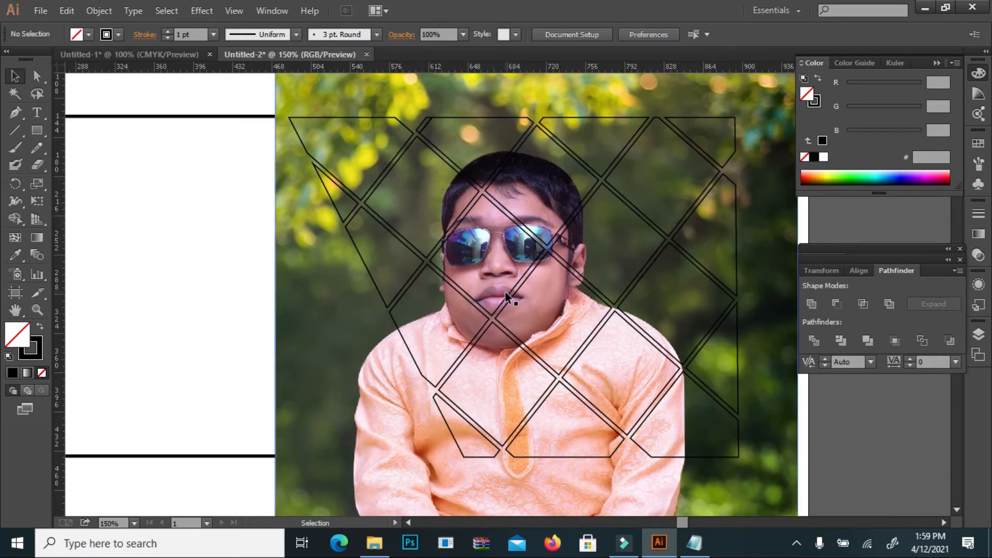
pyautogui.scroll(1, 504, 290)
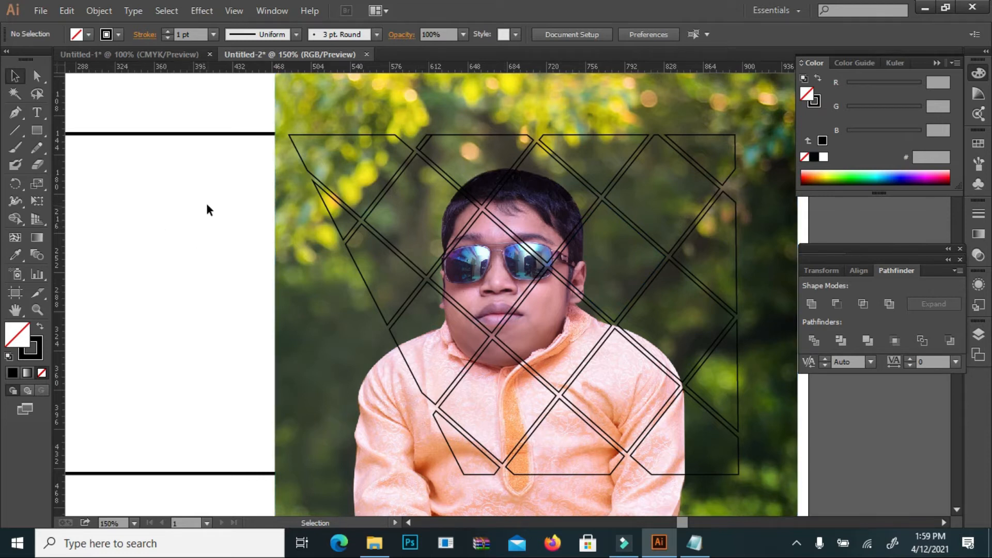
pyautogui.click(338, 206)
pyautogui.click(40, 326)
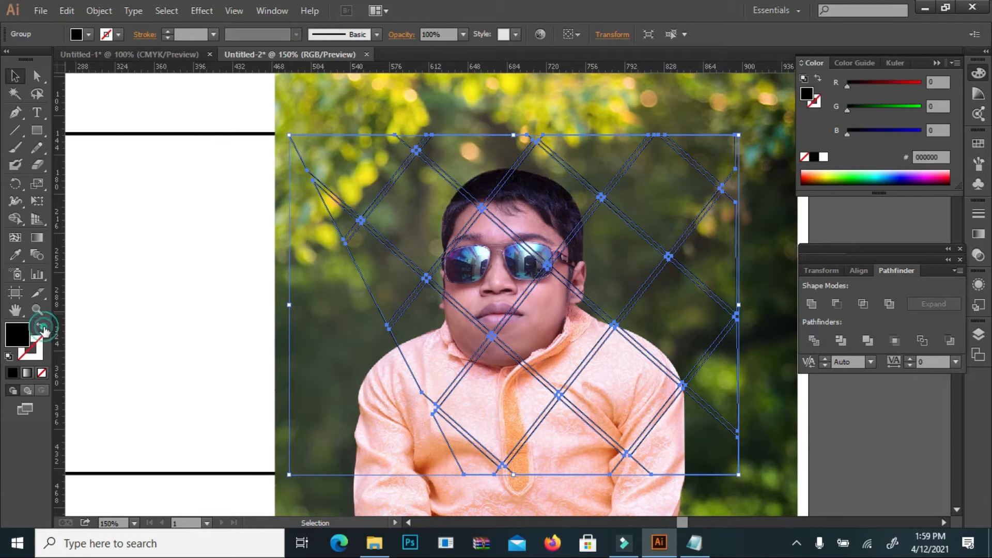
# - Try to mask the photo with the grouped tiles, and undo the clipping mask
pyautogui.click(152, 268)
pyautogui.moveTo(142, 208); pyautogui.dragTo(439, 206)
pyautogui.rightClick(438, 202)
pyautogui.click(485, 287)
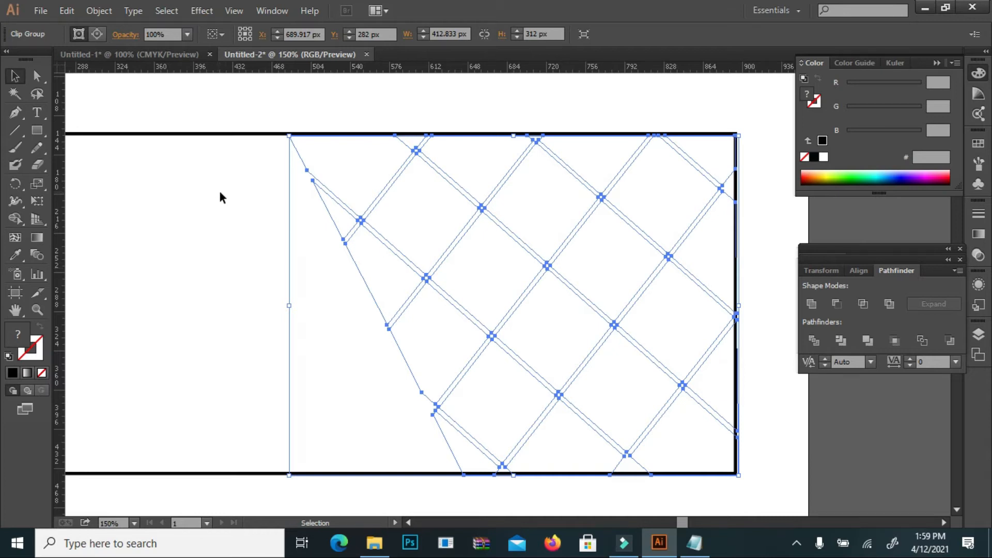
pyautogui.rightClick(238, 179)
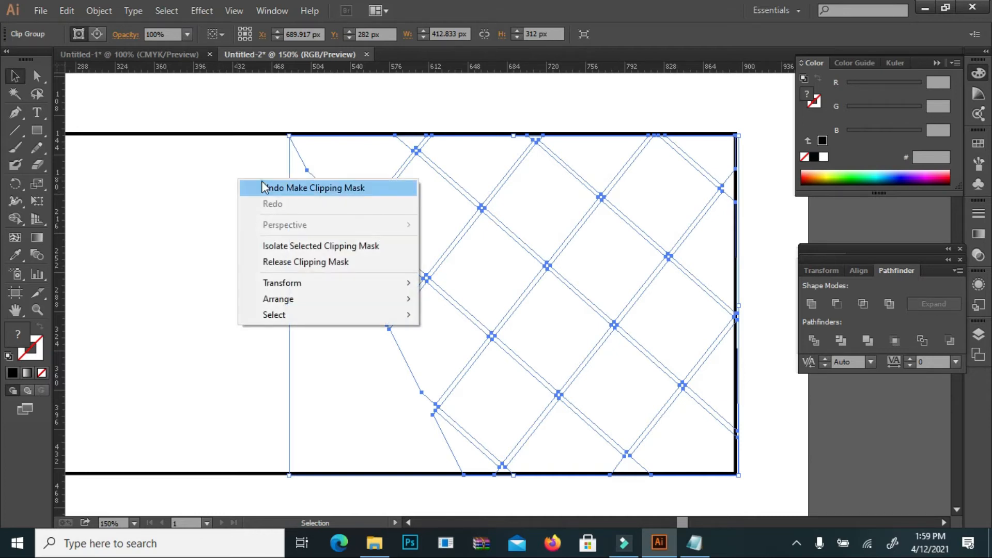
pyautogui.click(261, 186)
pyautogui.click(190, 167)
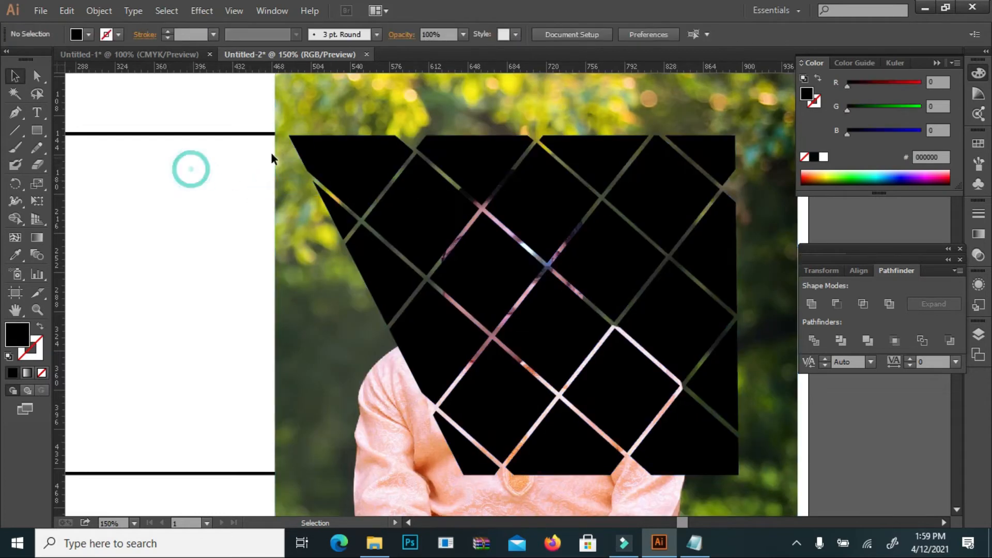
# - Convert the group of black diamond tiles into a single compound path
pyautogui.click(337, 154)
pyautogui.click(98, 12)
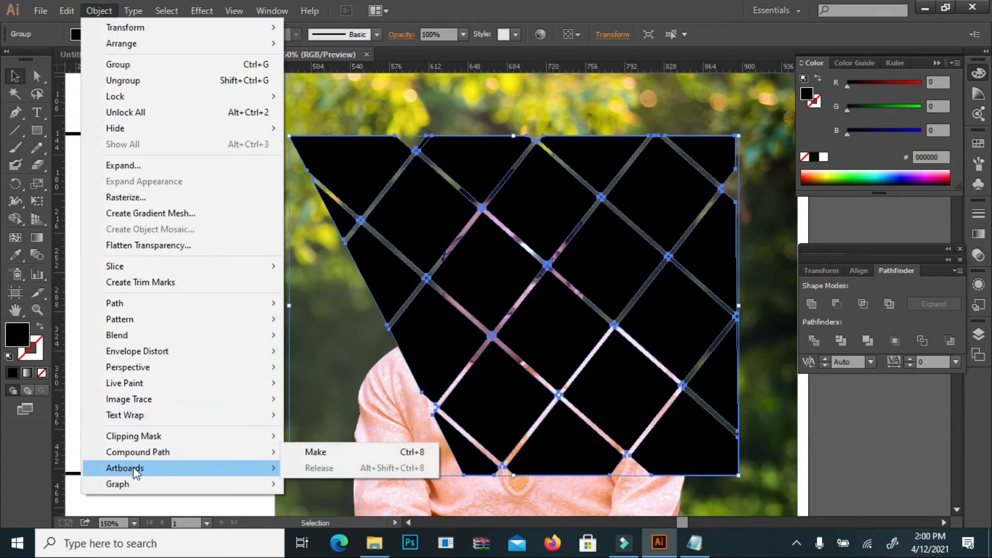
pyautogui.moveTo(162, 458)
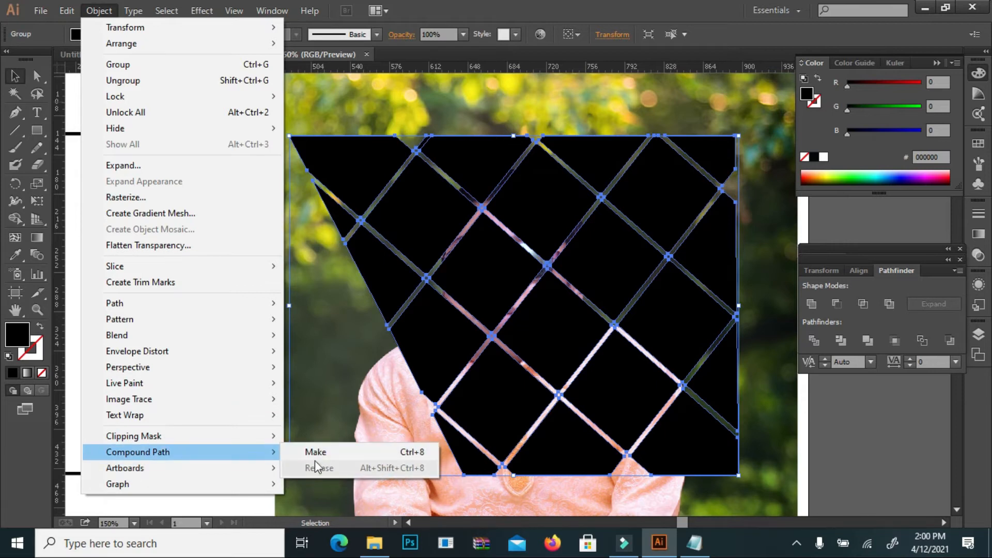
pyautogui.click(338, 447)
pyautogui.click(144, 275)
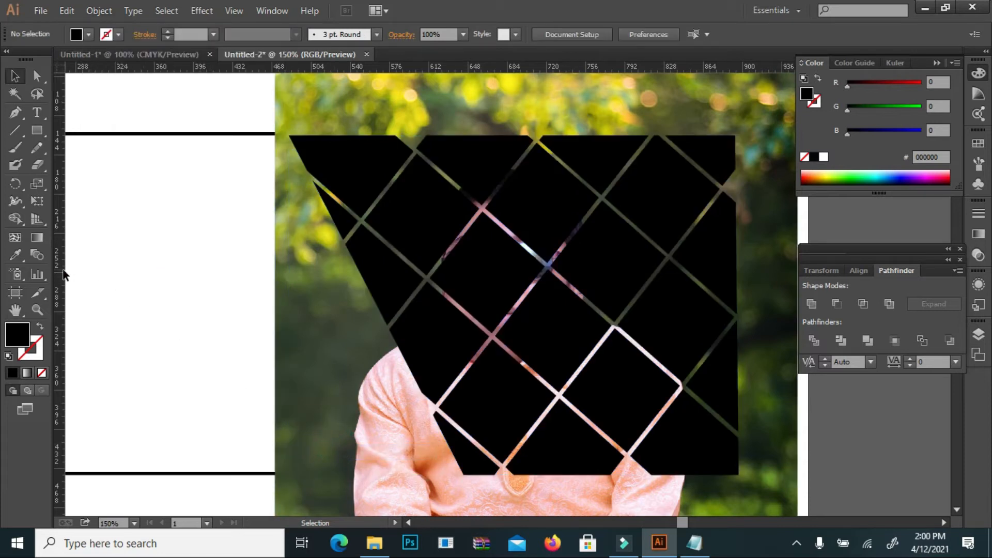
# - Make a clipping mask from the tile compound path and the photo behind it
pyautogui.click(296, 248)
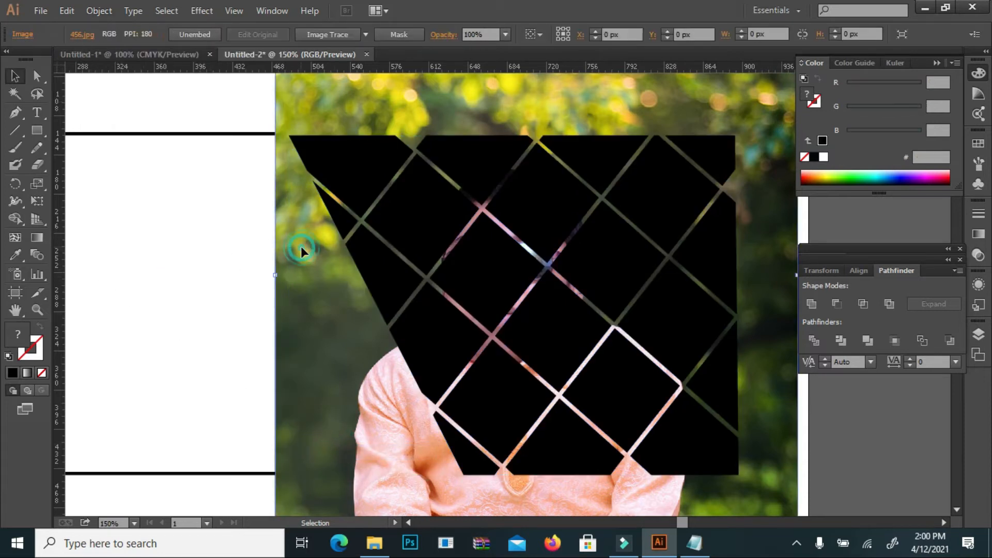
pyautogui.click(364, 175)
pyautogui.moveTo(172, 206); pyautogui.dragTo(458, 233)
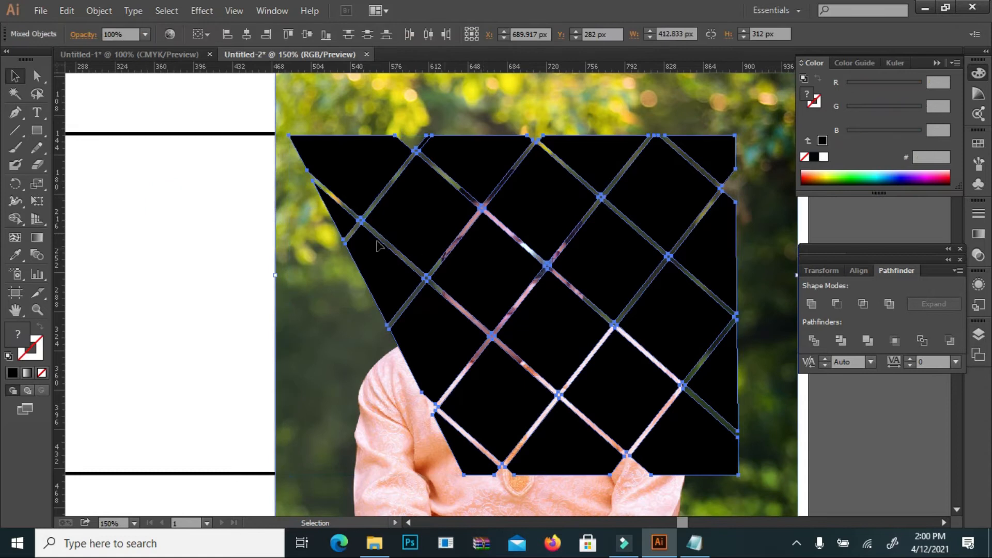
pyautogui.click(99, 11)
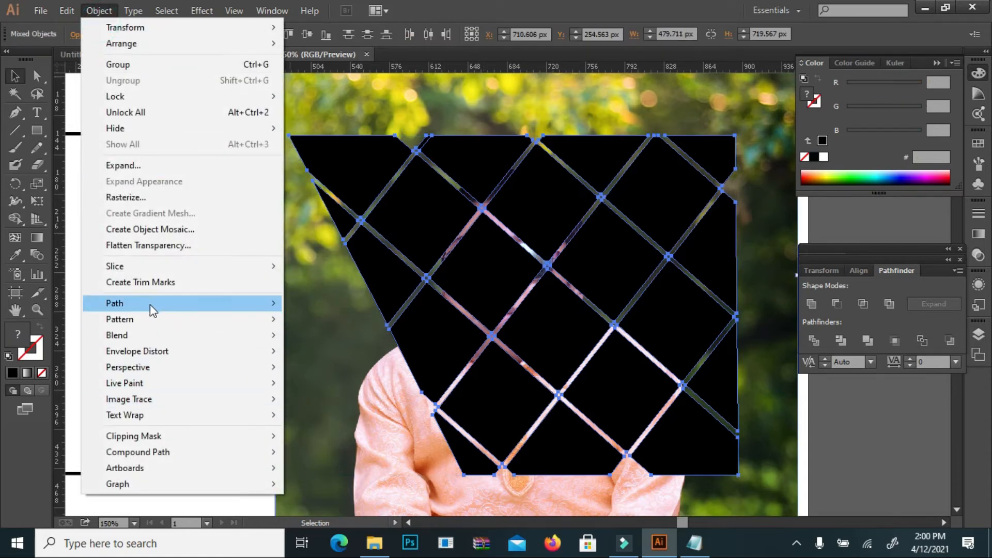
pyautogui.rightClick(356, 197)
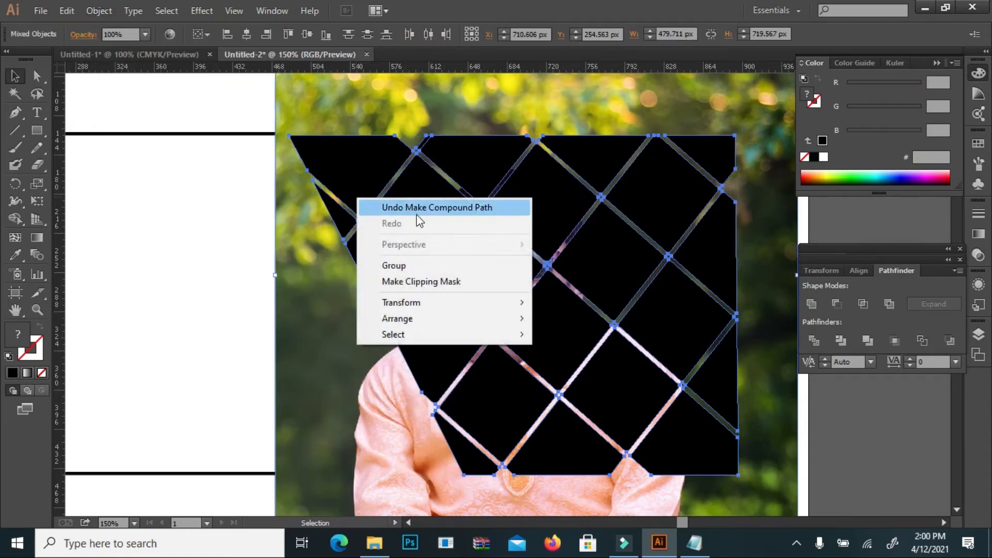
pyautogui.click(421, 281)
pyautogui.click(198, 217)
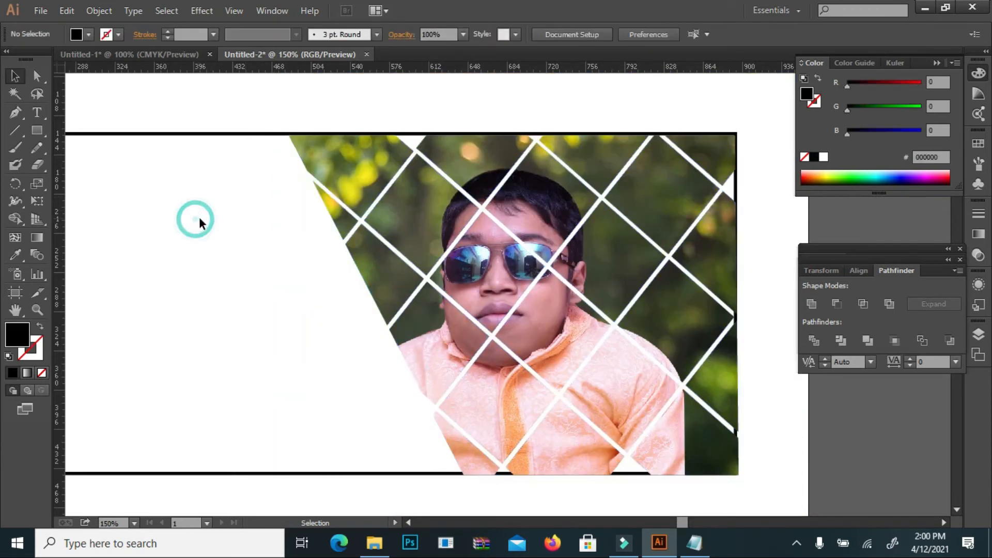
pyautogui.hotkey('ctrl', ';')
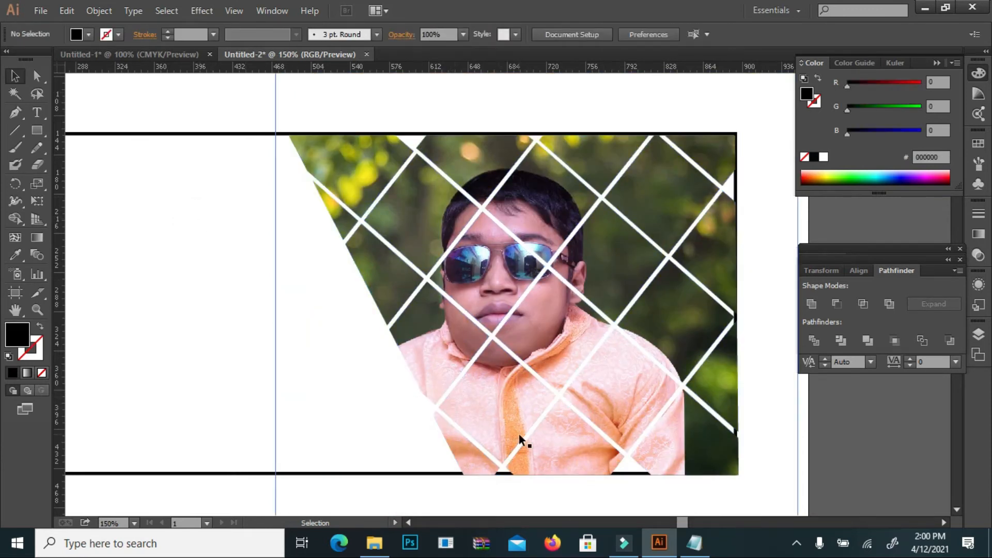
pyautogui.hotkey('ctrl', ';')
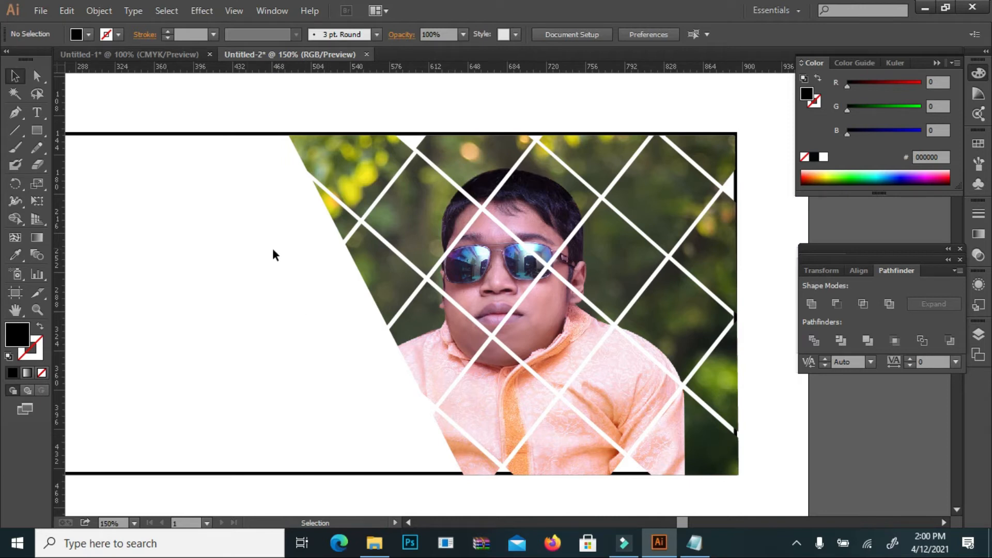
pyautogui.scroll(-2, 274, 254)
pyautogui.scroll(1, 287, 257)
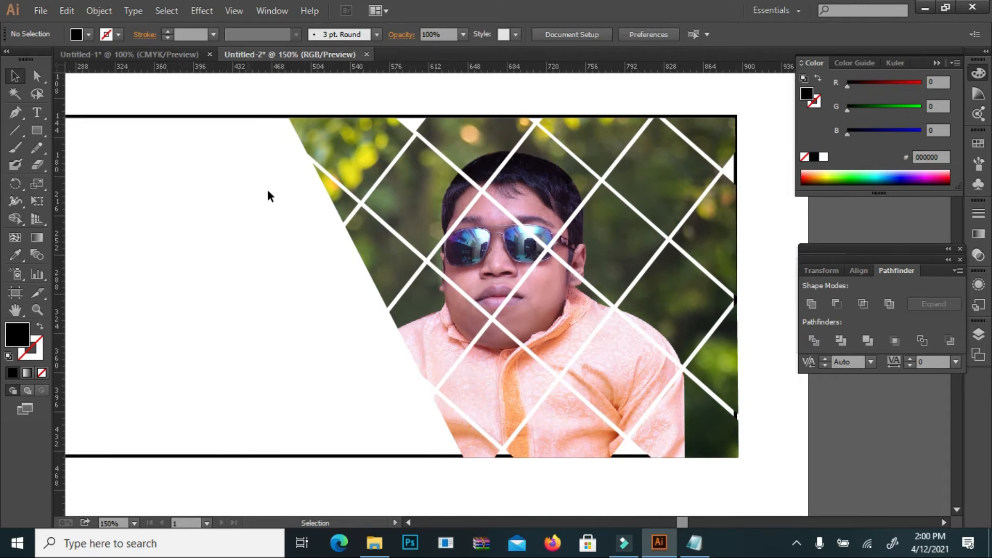
# - Draw a closed black four-cornered Pen shape about 313 px high over the tiled photo, following its slanted side and outer corners
pyautogui.click(20, 114)
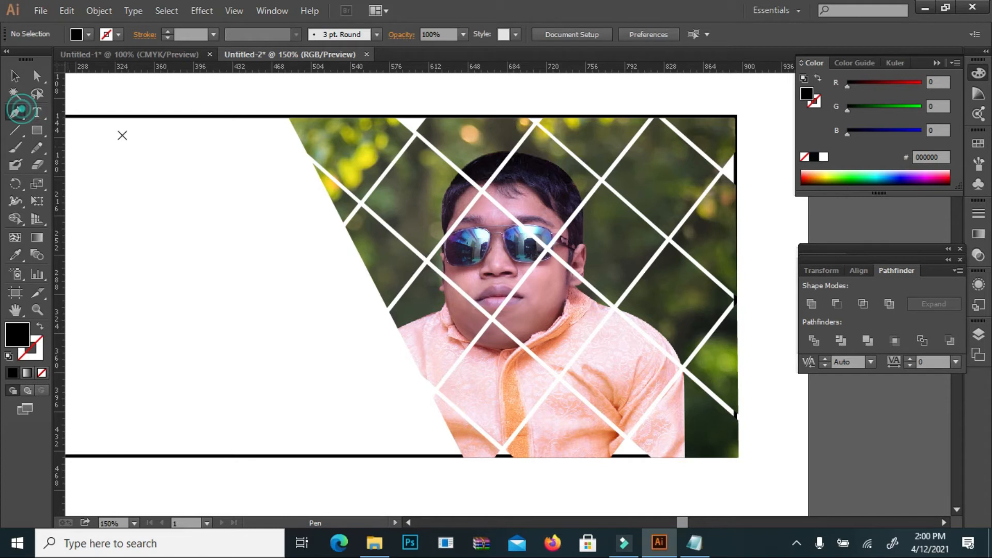
pyautogui.click(463, 457)
pyautogui.click(289, 117)
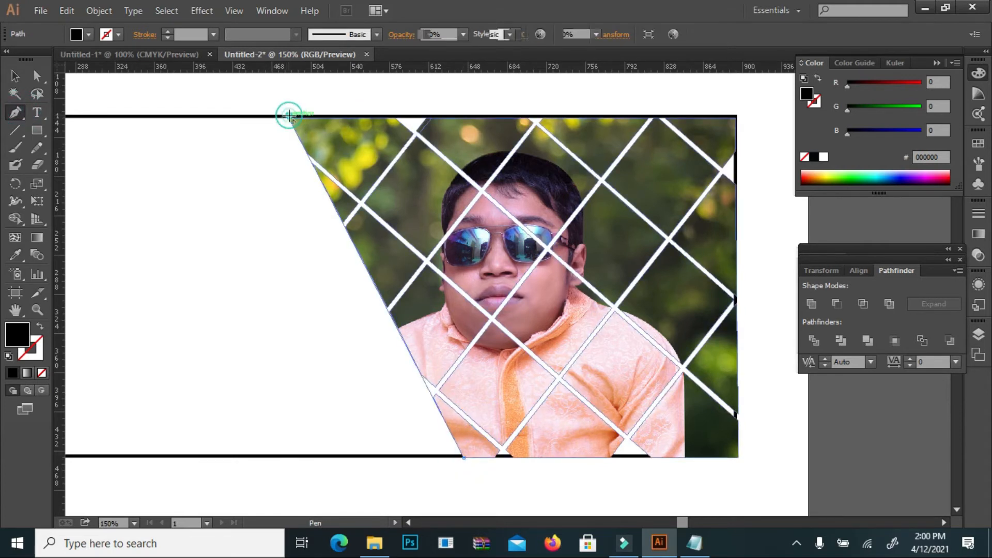
pyautogui.click(736, 116)
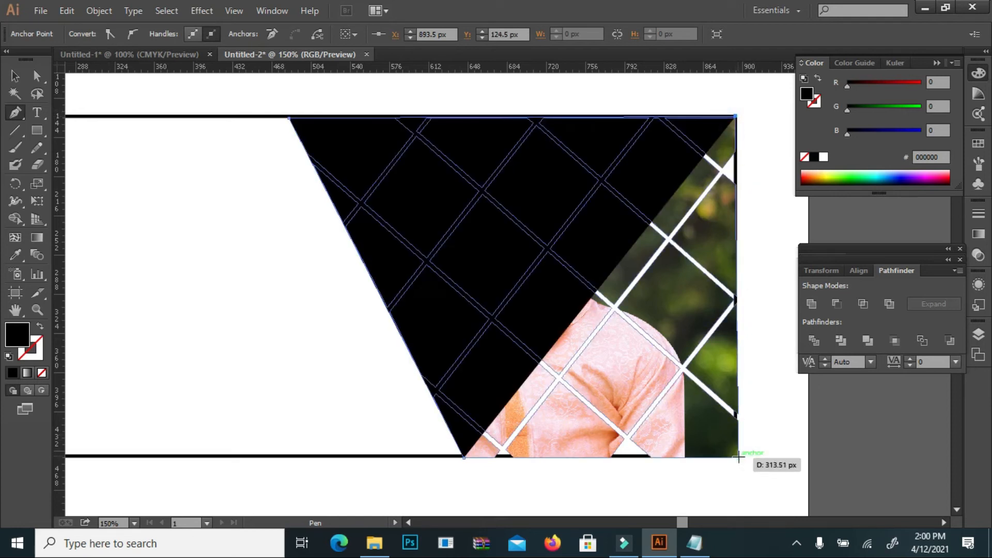
pyautogui.click(738, 457)
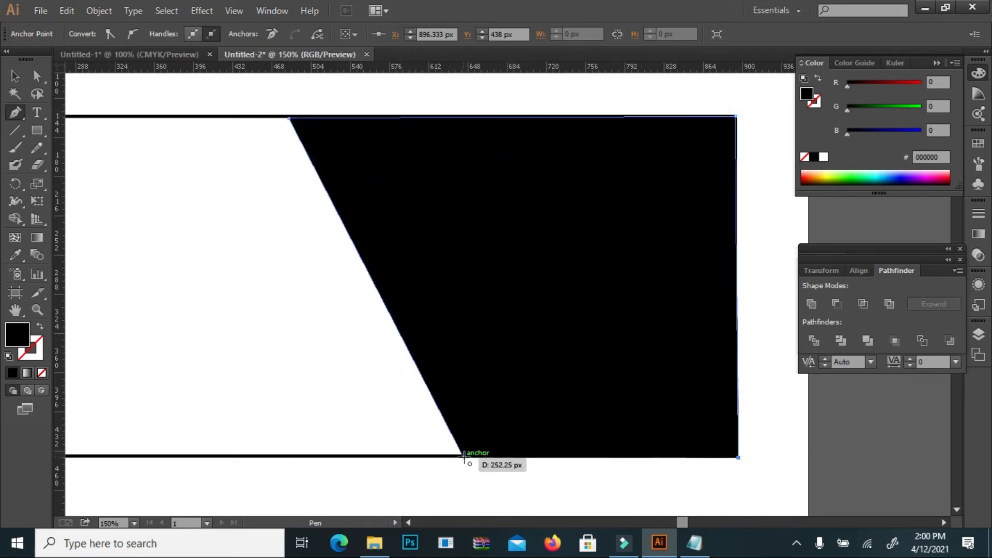
pyautogui.click(461, 455)
pyautogui.click(14, 76)
pyautogui.click(126, 145)
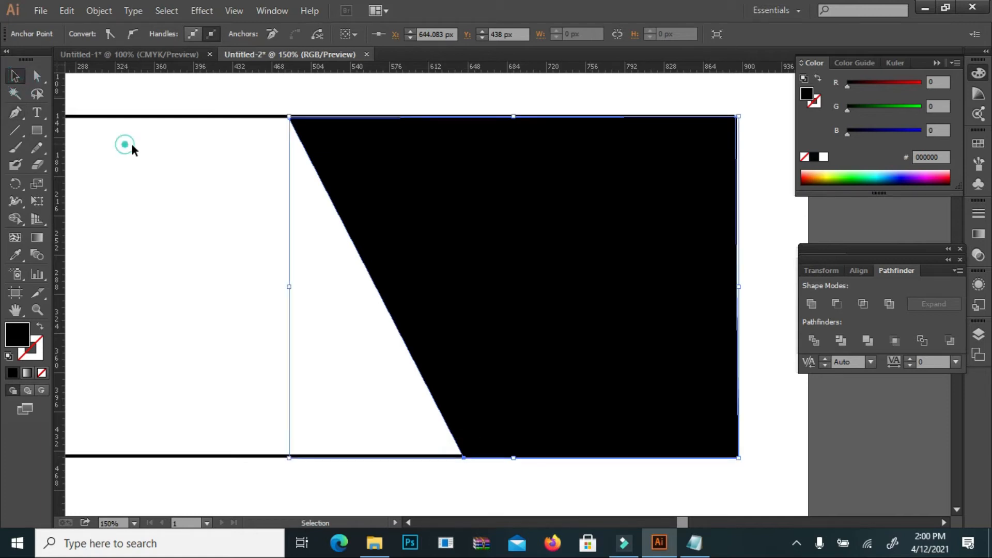
# - Hide the black four-cornered shape that covers the tiled photo
pyautogui.click(321, 137)
pyautogui.click(99, 10)
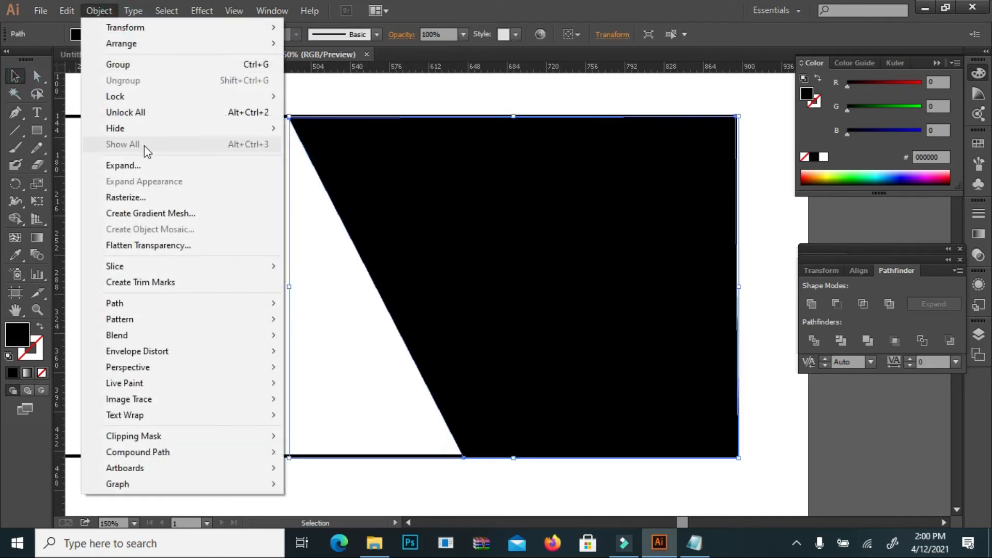
pyautogui.moveTo(182, 129)
pyautogui.click(367, 128)
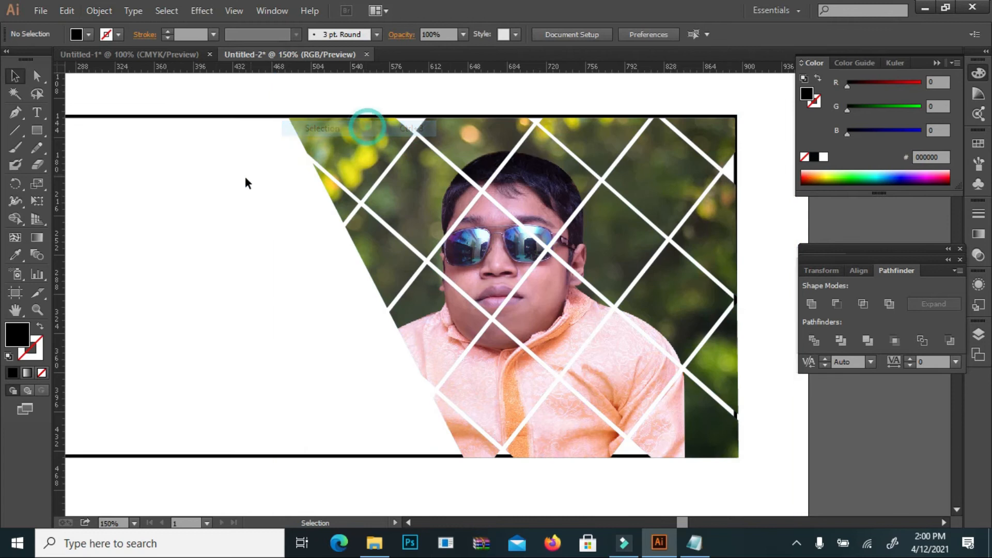
# - Bring the clipped photo group to the front
pyautogui.rightClick(355, 150)
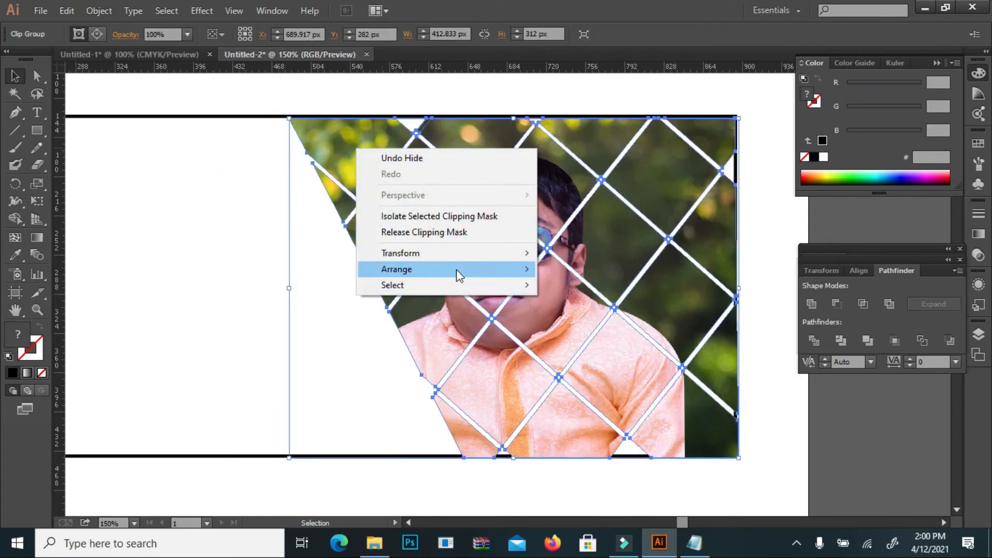
pyautogui.click(589, 269)
pyautogui.click(198, 195)
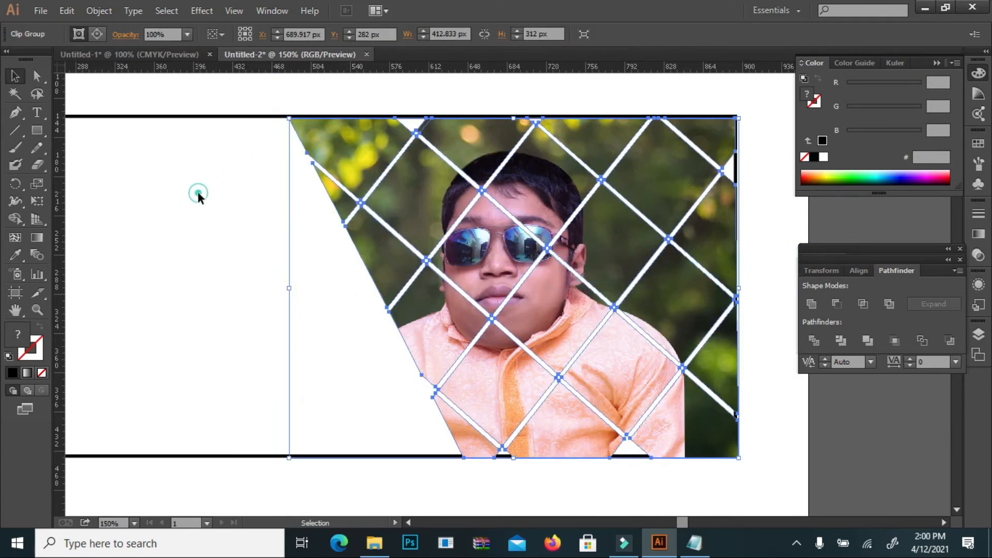
# - Show the hidden black shape again so that it fills the gaps behind the photo tiles
pyautogui.click(106, 11)
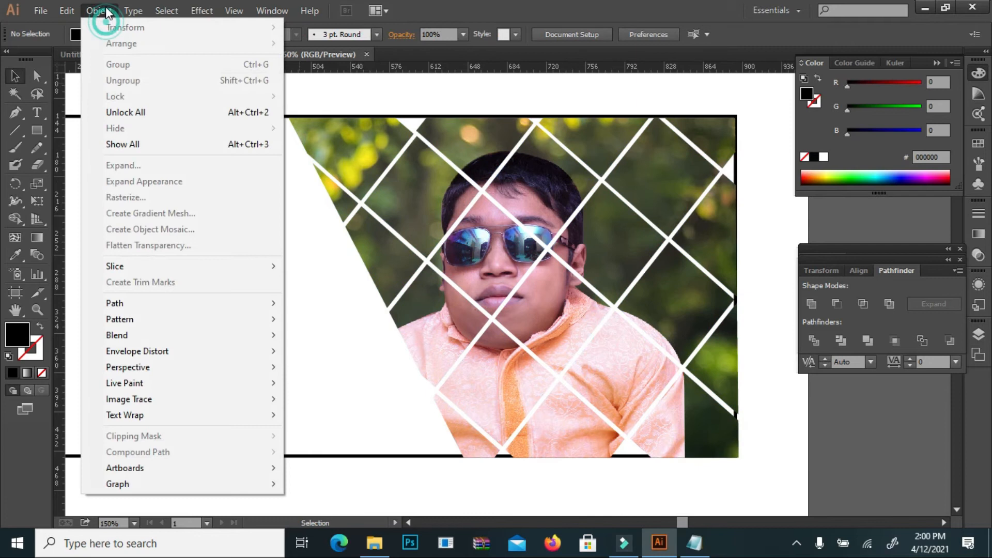
pyautogui.click(178, 146)
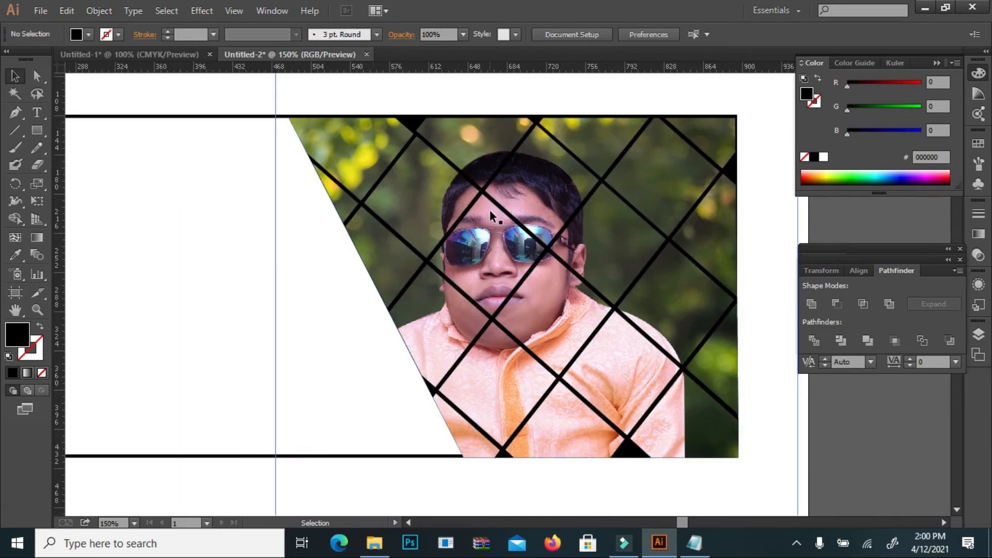
pyautogui.scroll(3, 739, 128)
pyautogui.click(740, 129)
pyautogui.scroll(-2, 740, 129)
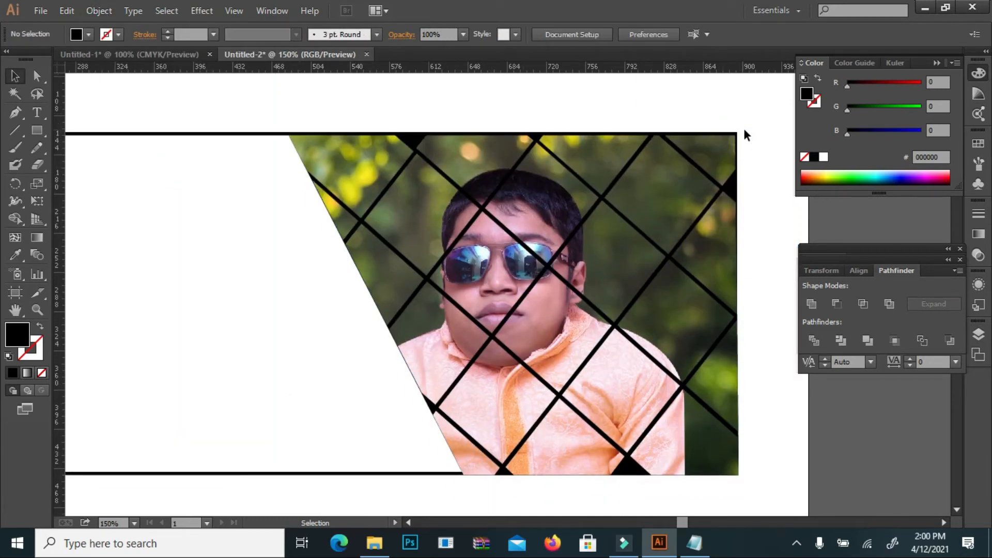
# - Add the person's full name as a text line in the blank area beside the tiled photo, with only the initials capitalised
pyautogui.hotkey('ctrl', '-')
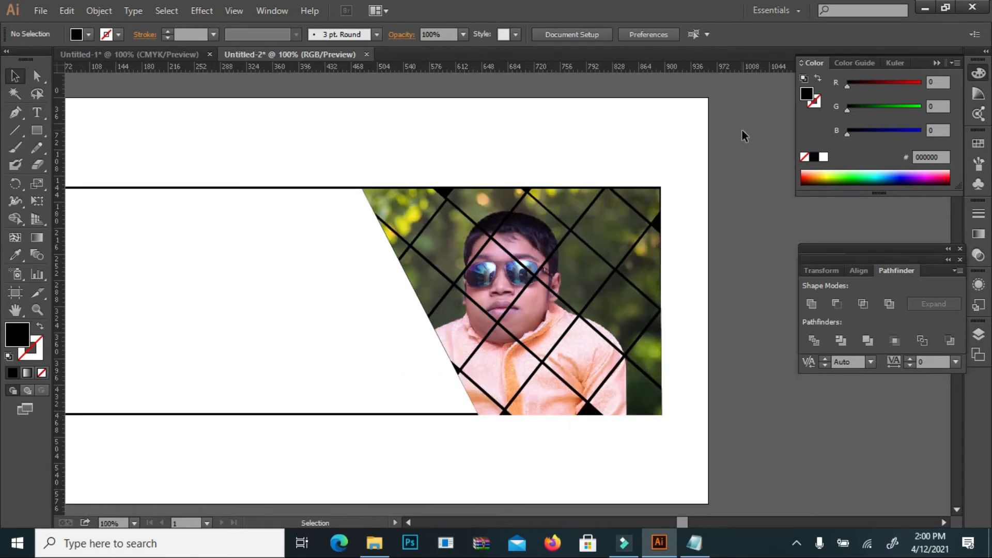
pyautogui.click(16, 309)
pyautogui.moveTo(155, 292); pyautogui.dragTo(346, 292)
pyautogui.moveTo(346, 292); pyautogui.dragTo(253, 267)
pyautogui.click(15, 76)
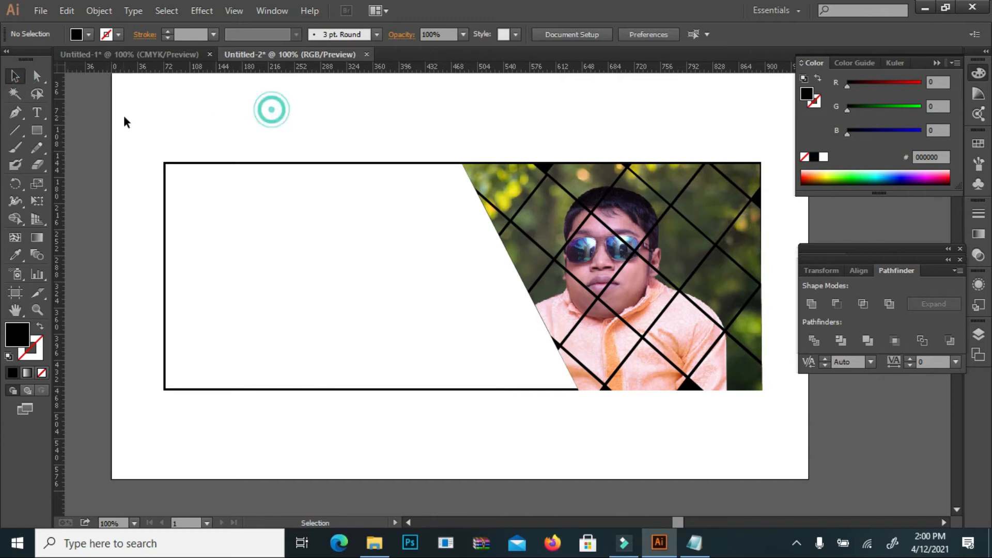
pyautogui.click(36, 112)
pyautogui.click(209, 194)
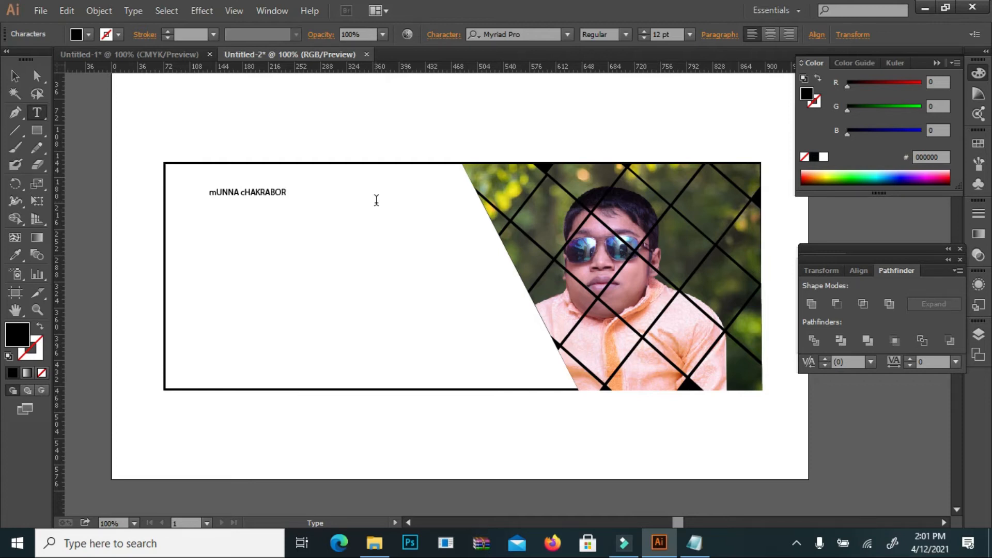
pyautogui.moveTo(300, 197); pyautogui.dragTo(188, 195)
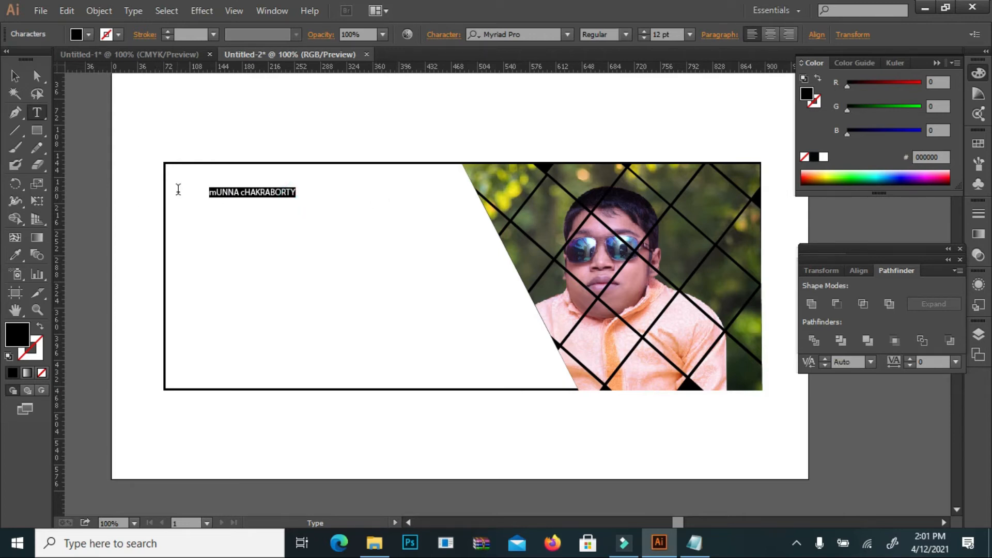
pyautogui.write('m')
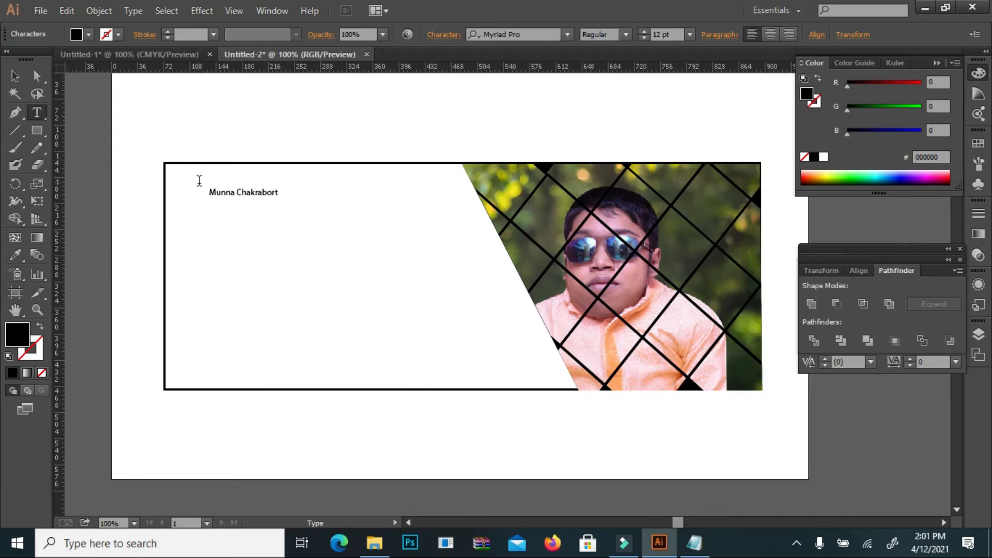
pyautogui.click(15, 76)
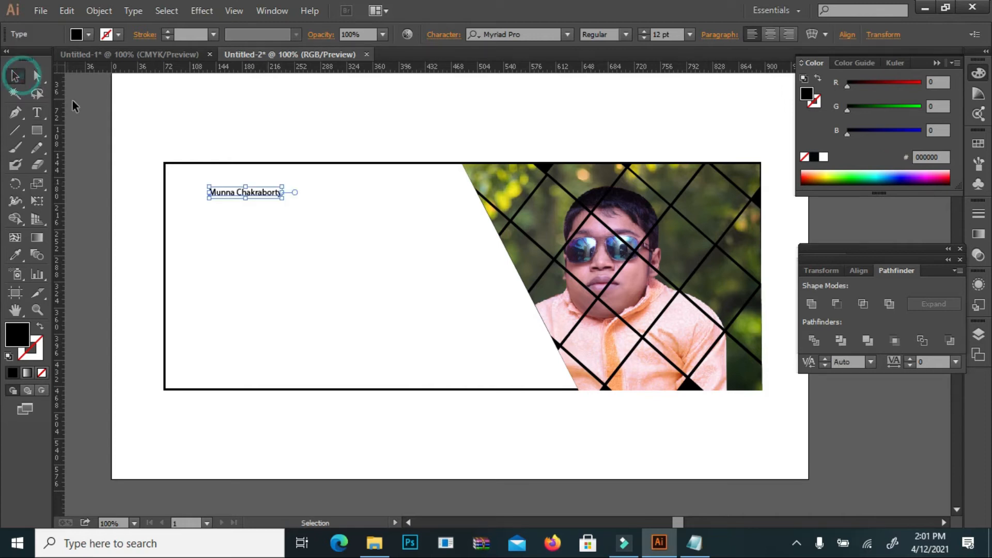
# - Set the name text's size to 19 pt and shift it slightly downward
pyautogui.click(644, 33)
pyautogui.click(644, 33)
pyautogui.click(644, 33)
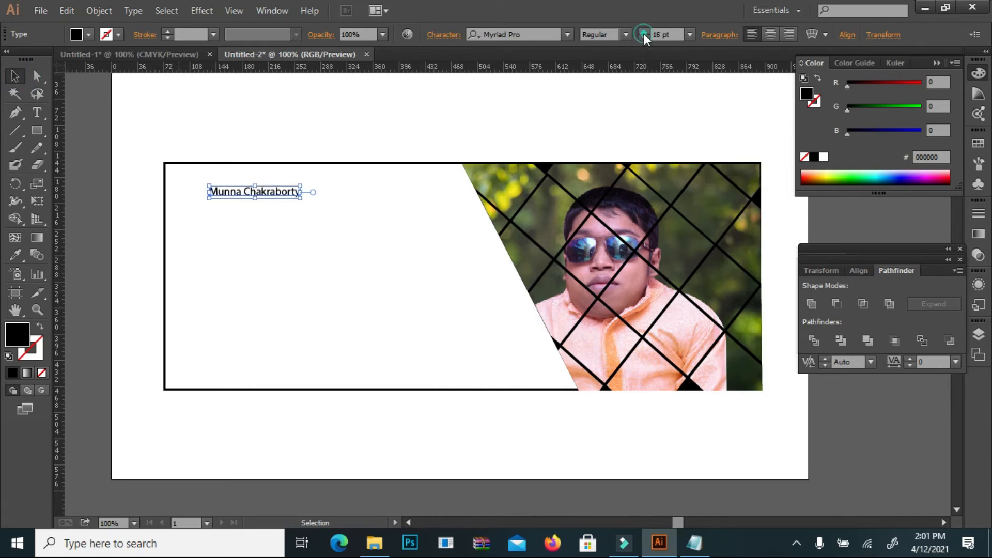
pyautogui.click(643, 33)
pyautogui.click(643, 33)
pyautogui.click(643, 33)
pyautogui.click(643, 33)
pyautogui.moveTo(292, 193); pyautogui.dragTo(296, 199)
# - Duplicate the name text in place and move the copy directly below the original
pyautogui.click(67, 10)
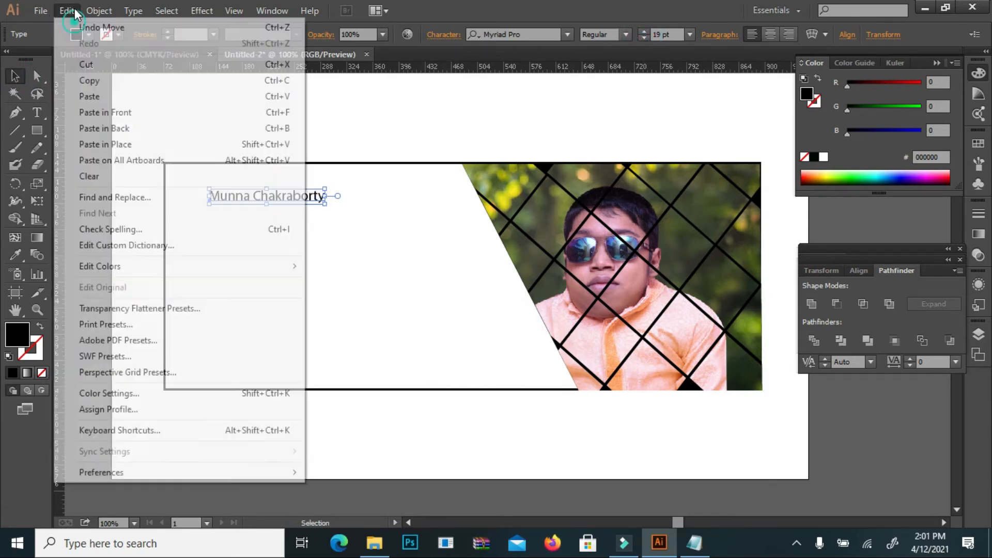
pyautogui.click(82, 77)
pyautogui.click(67, 11)
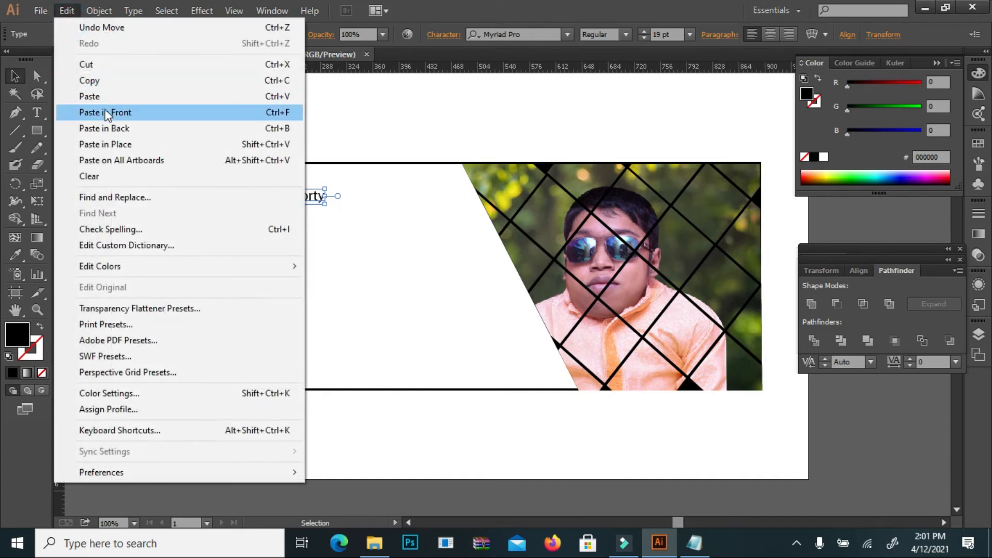
pyautogui.click(103, 128)
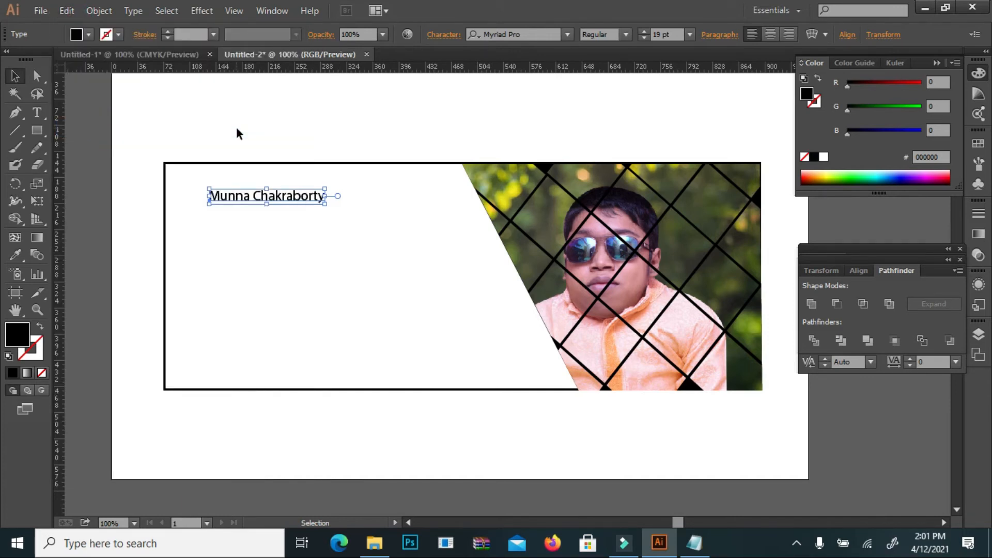
pyautogui.press('Down')
pyautogui.press('Down')
pyautogui.press('Down')
pyautogui.press('Down')
pyautogui.press('Down')
pyautogui.press('Down')
pyautogui.press('Down')
pyautogui.press('Down')
pyautogui.press('Down')
pyautogui.press('Down')
pyautogui.press('Down')
pyautogui.press('Down')
pyautogui.press('Down')
pyautogui.press('Down')
pyautogui.press('Down')
pyautogui.press('Down')
pyautogui.press('Down')
pyautogui.press('Down')
pyautogui.press('Down')
pyautogui.press('Down')
pyautogui.press('Up')
pyautogui.press('Up')
pyautogui.press('Up')
pyautogui.press('Up')
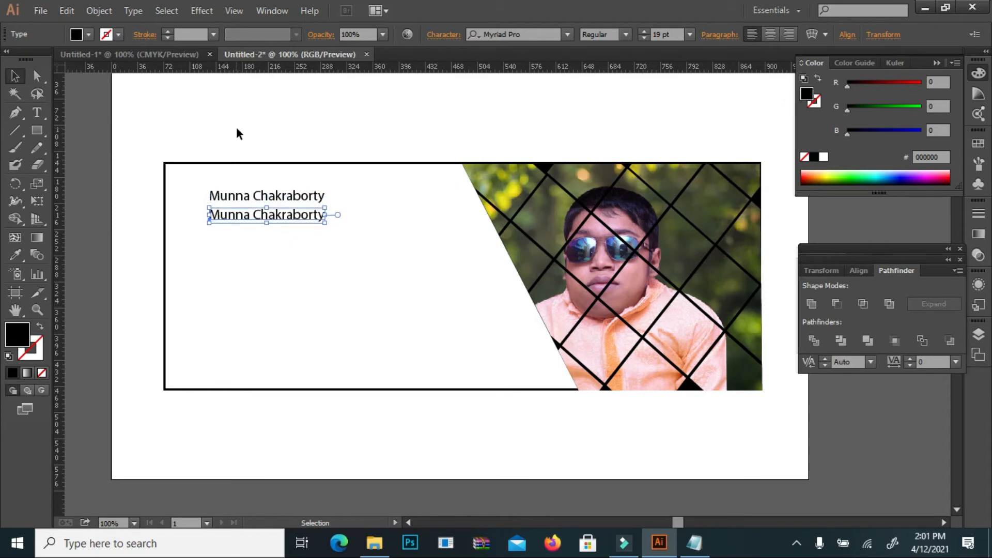
# - Replace the duplicated text line with "GRAPHICS DESIGNER"
pyautogui.doubleClick(237, 214)
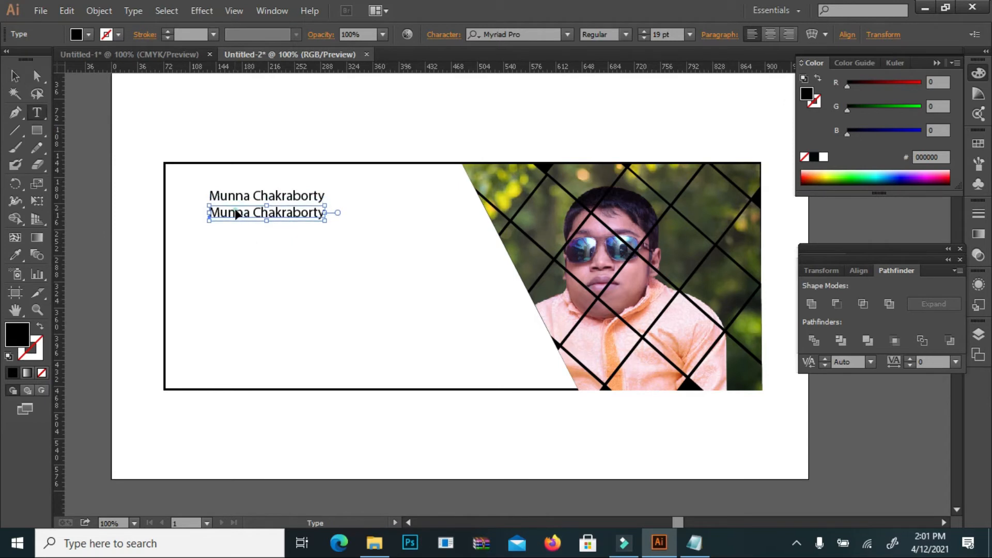
pyautogui.hotkey('ctrl', 'a')
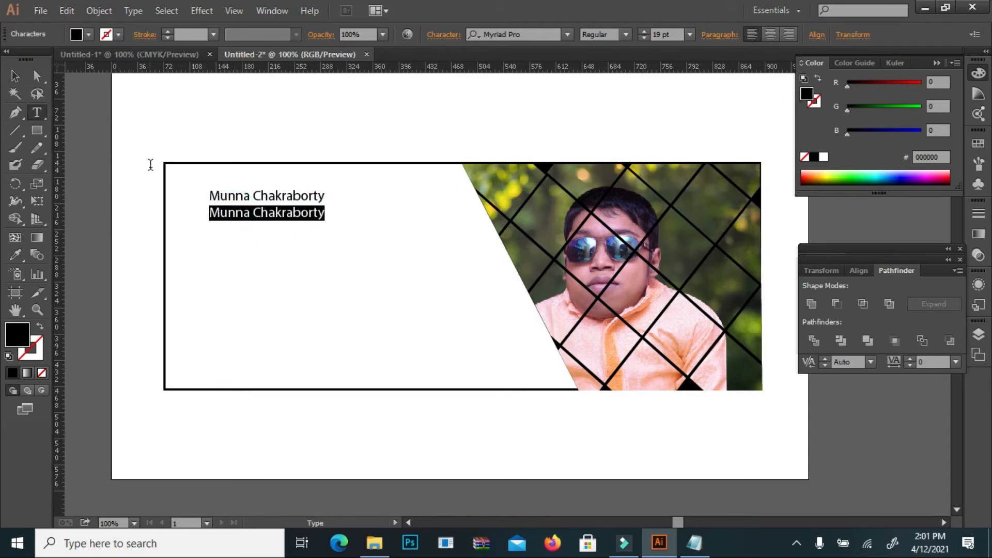
pyautogui.write('GRAPHICS DESIGNER')
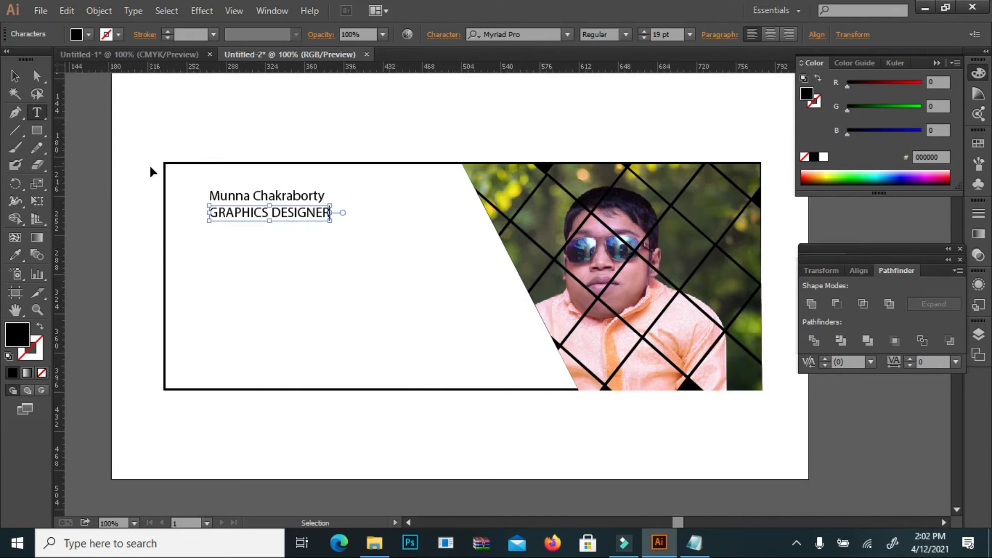
# - Draw a black horizontal rectangle below the two text lines, slightly wider than the job title and about as tall
pyautogui.hotkey('ctrl', '+')
pyautogui.click(16, 310)
pyautogui.moveTo(289, 201); pyautogui.dragTo(716, 248)
pyautogui.moveTo(570, 273); pyautogui.dragTo(529, 270)
pyautogui.click(15, 76)
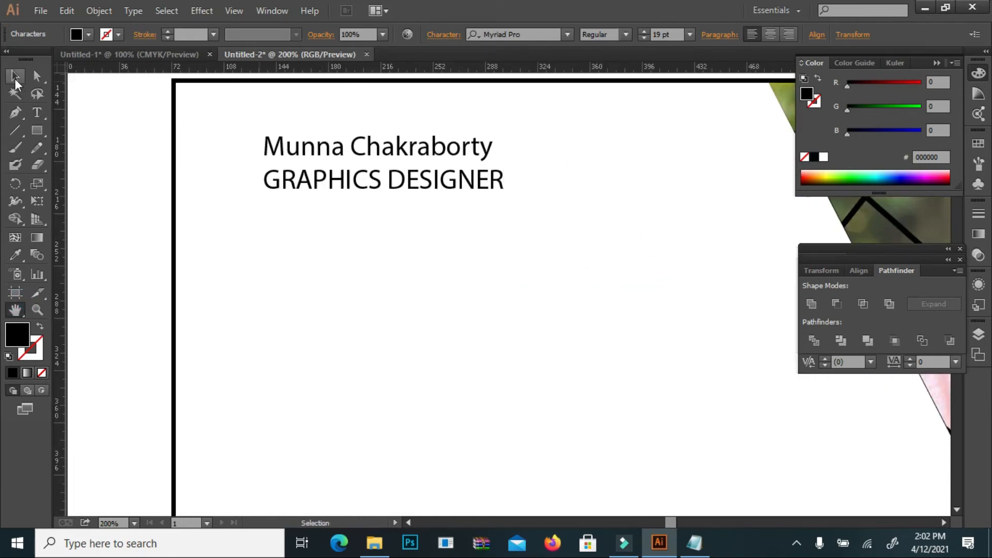
pyautogui.click(436, 323)
pyautogui.click(37, 132)
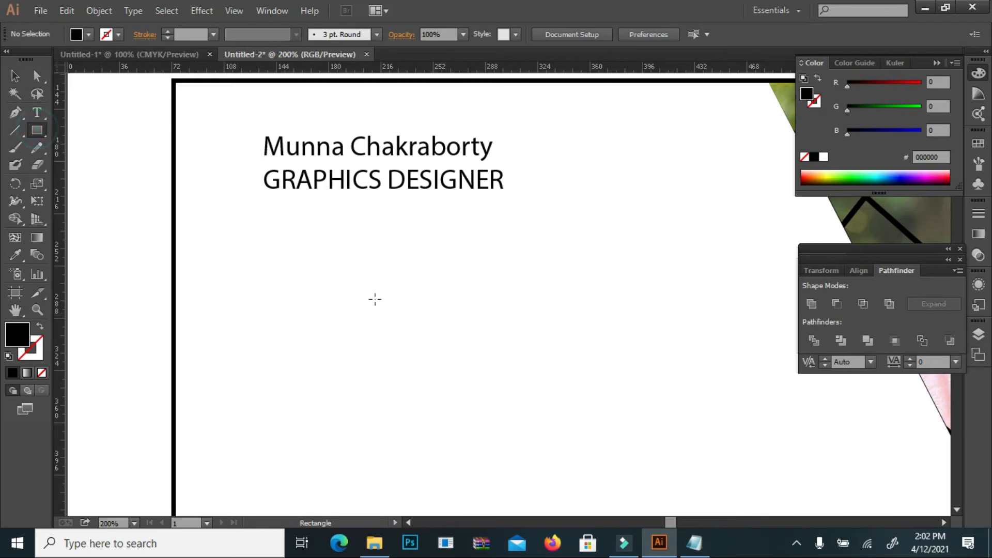
pyautogui.moveTo(252, 220); pyautogui.dragTo(567, 251)
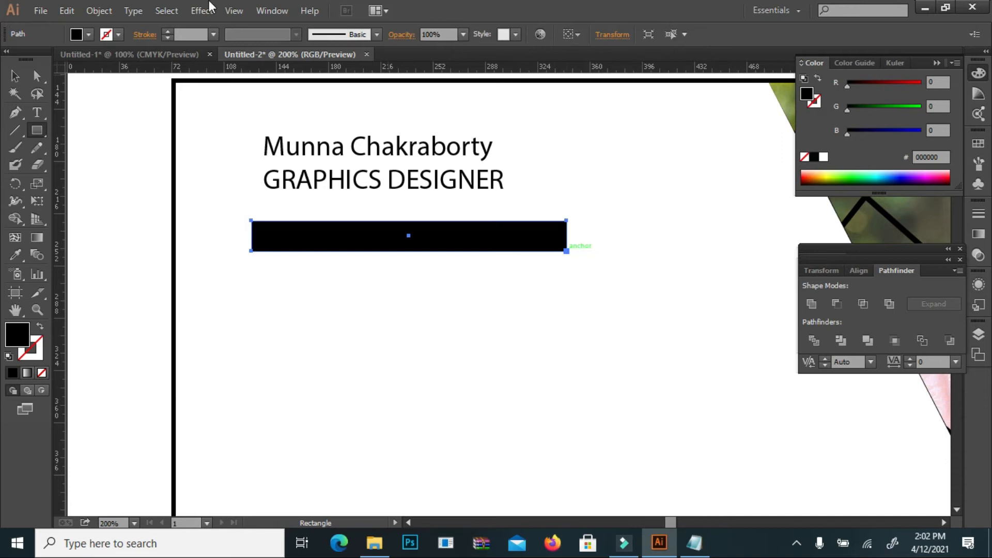
# - Bring the "GRAPHICS DESIGNER" text to the front and move it onto the black bar
pyautogui.click(15, 77)
pyautogui.click(361, 182)
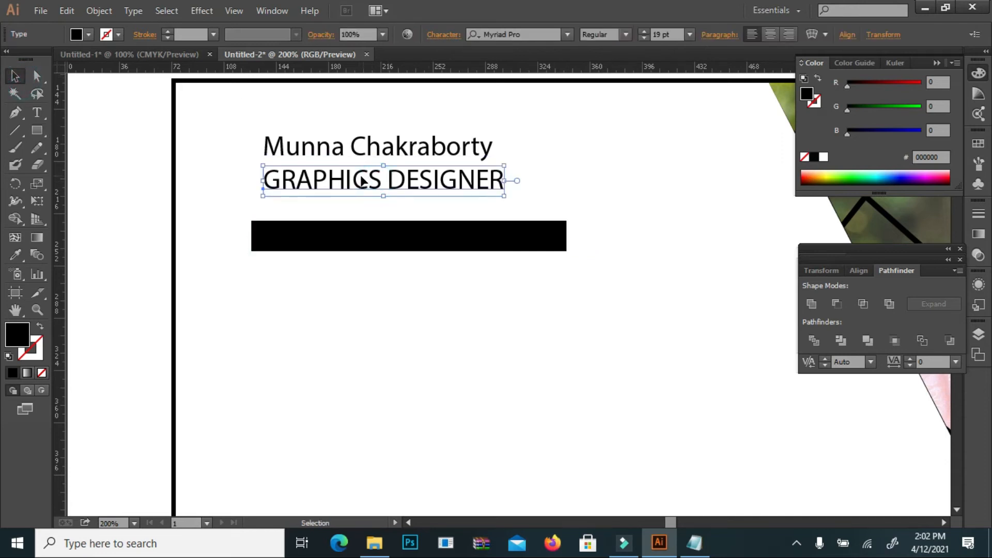
pyautogui.rightClick(361, 178)
pyautogui.moveTo(422, 321)
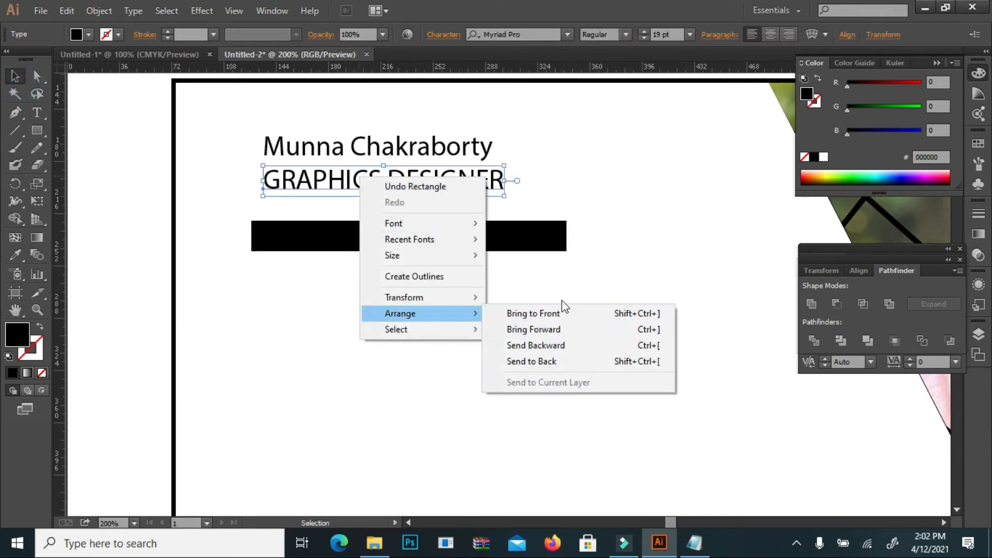
pyautogui.click(526, 312)
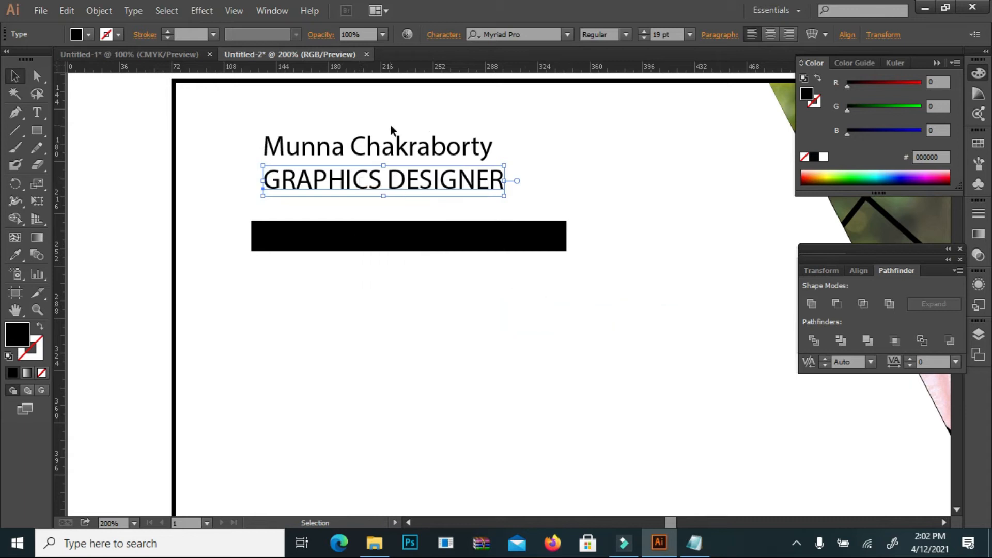
pyautogui.moveTo(398, 194); pyautogui.dragTo(399, 239)
# - Change the fill colour of the "GRAPHICS DESIGNER" text to white
pyautogui.click(76, 34)
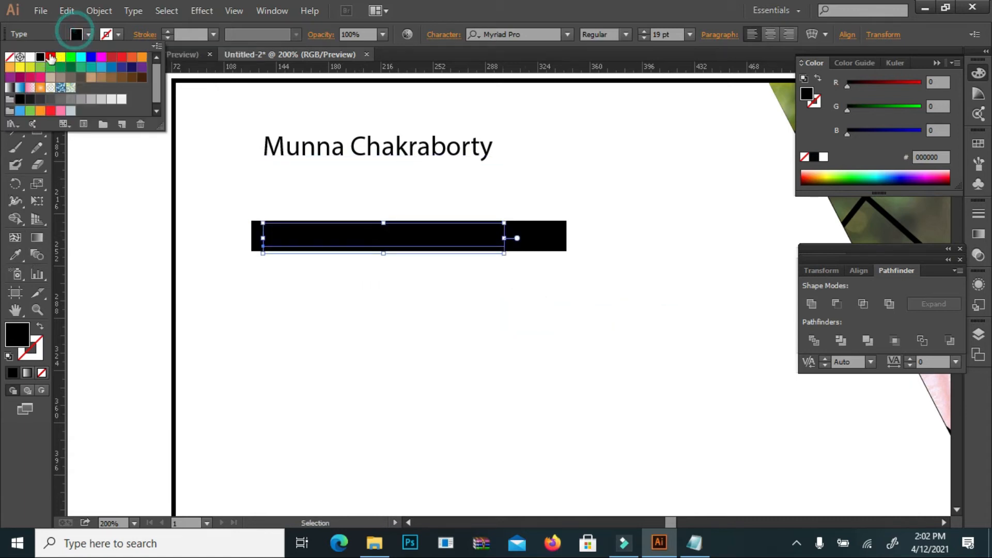
pyautogui.click(30, 57)
pyautogui.click(123, 253)
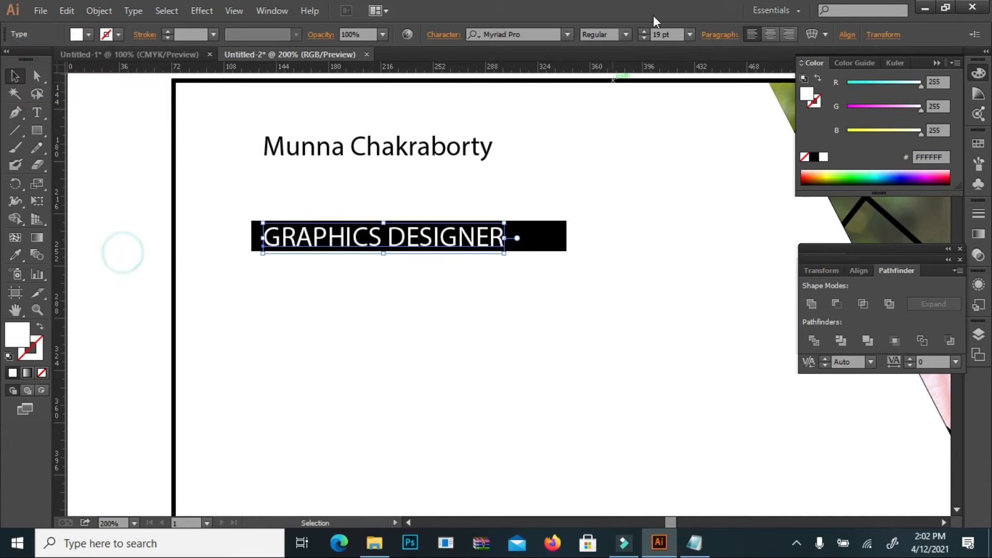
# - Set the font of the "GRAPHICS DESIGNER" text to Li Shorif Suborno Unicode
pyautogui.click(567, 34)
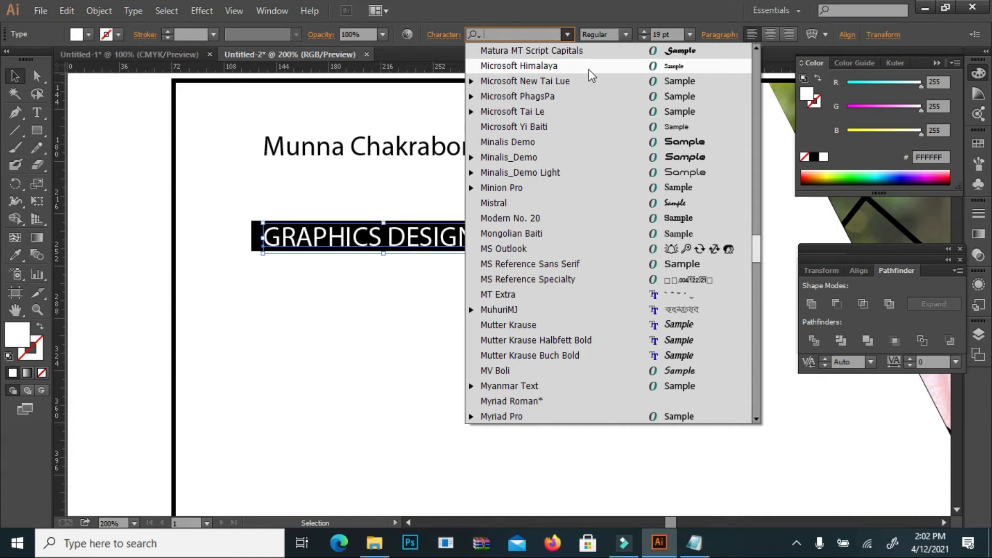
pyautogui.press('Up')
pyautogui.press('Up')
pyautogui.press('Up')
pyautogui.press('Up')
pyautogui.press('Up')
pyautogui.press('Up')
pyautogui.press('Up')
pyautogui.press('Up')
pyautogui.press('Up')
pyautogui.press('Up')
pyautogui.press('Up')
pyautogui.press('Up')
pyautogui.press('Up')
pyautogui.press('Up')
pyautogui.press('Up')
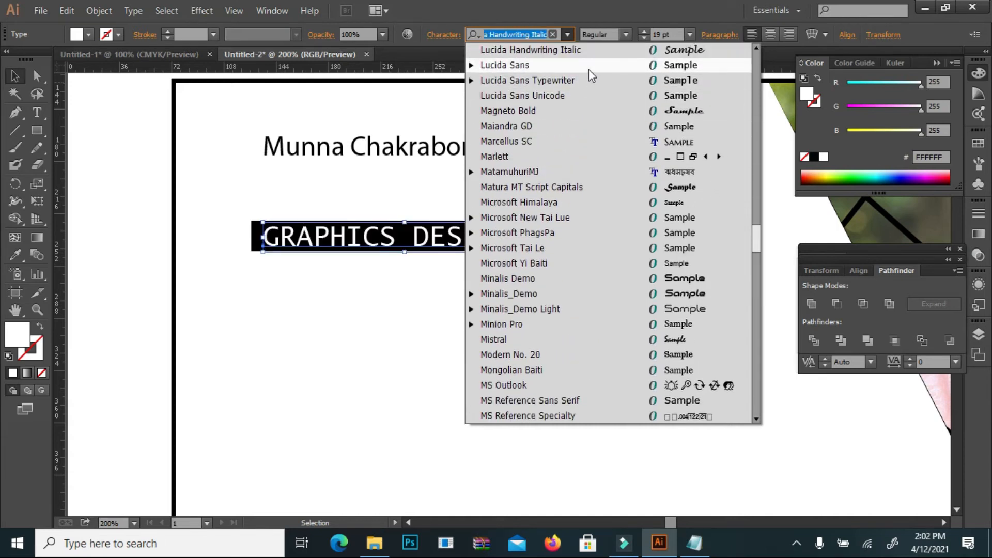
pyautogui.press('Up')
pyautogui.press('Up')
pyautogui.press('Up')
pyautogui.press('Up')
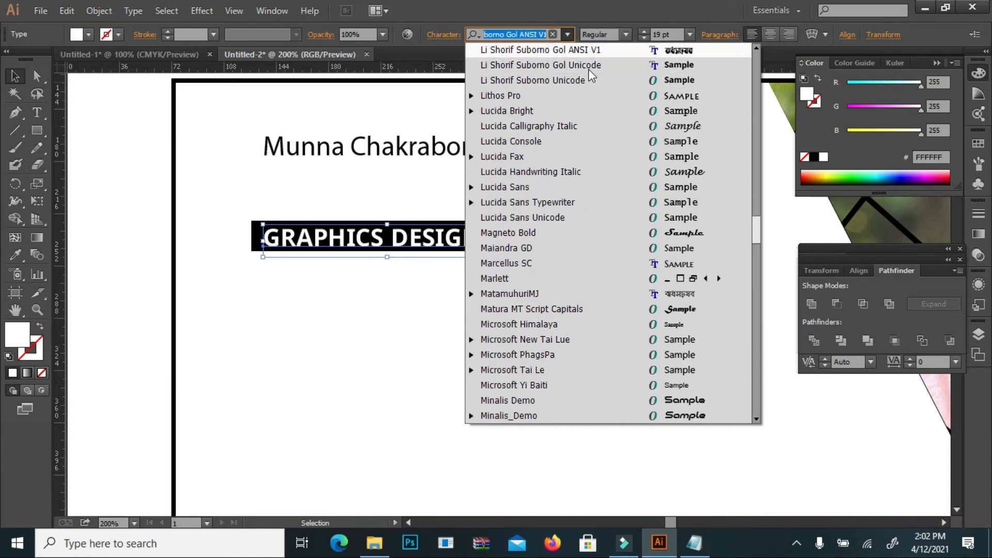
pyautogui.press('Down')
pyautogui.press('Down')
pyautogui.press('Down')
pyautogui.press('Return')
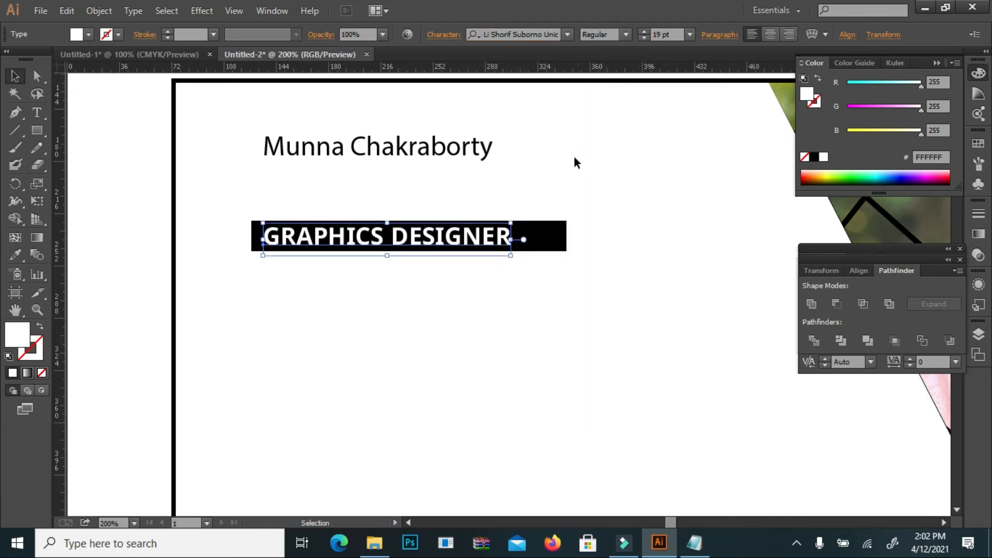
pyautogui.click(560, 171)
# - Enlarge the name text to 27 pt
pyautogui.click(406, 146)
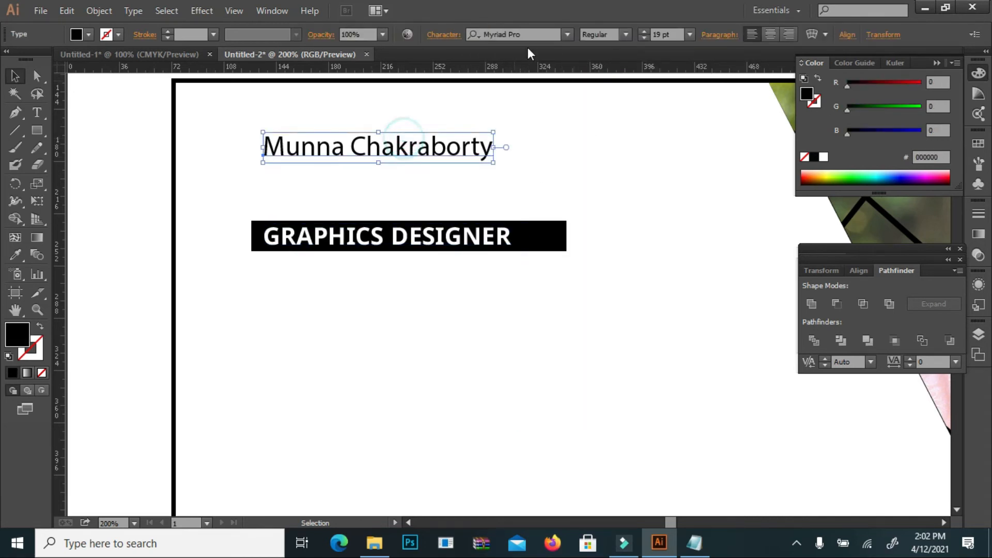
pyautogui.click(649, 30)
pyautogui.click(646, 30)
pyautogui.click(643, 30)
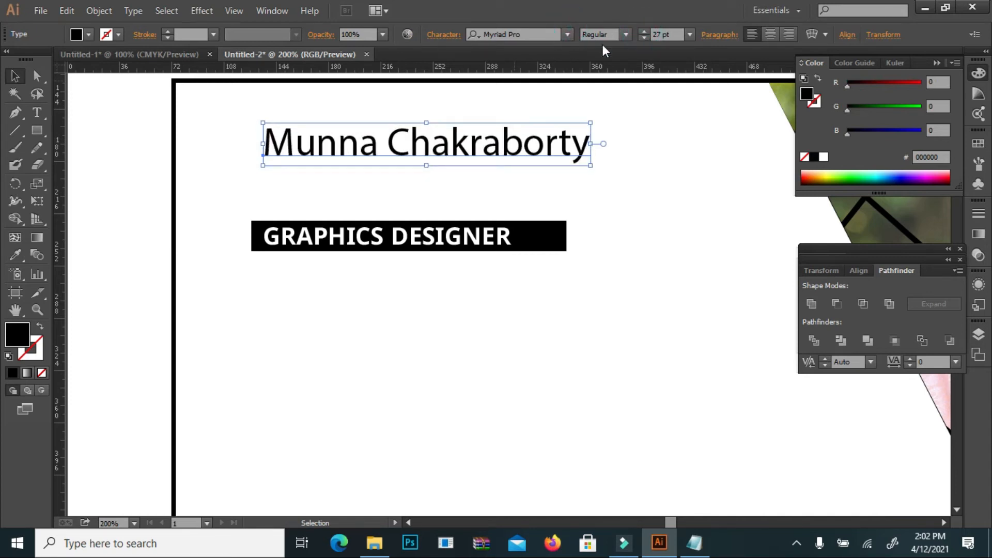
# - Try several fonts on the name text and search the font list for "MACU"
pyautogui.click(568, 34)
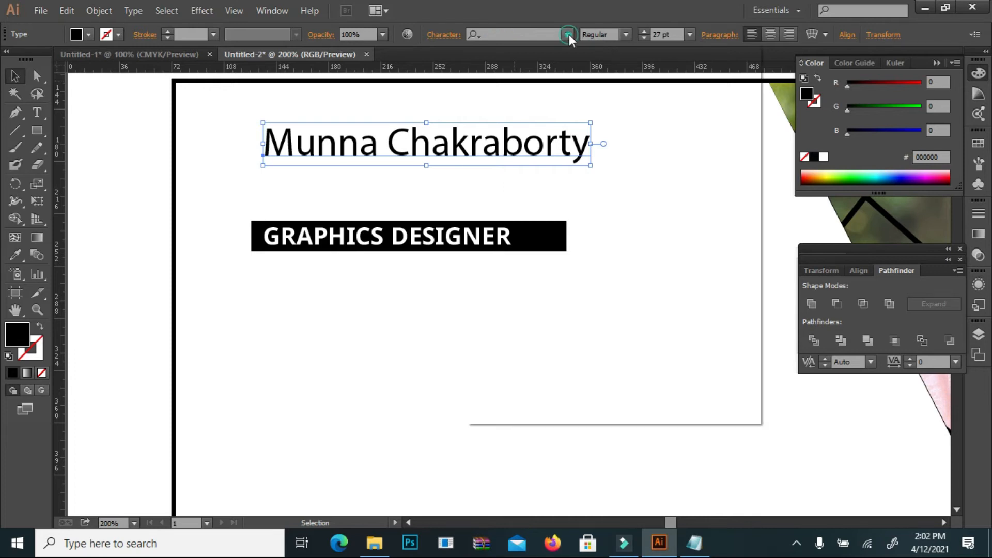
pyautogui.press('Up')
pyautogui.press('Up')
pyautogui.press('Up')
pyautogui.press('Up')
pyautogui.press('Up')
pyautogui.press('Up')
pyautogui.press('Up')
pyautogui.press('Up')
pyautogui.press('Up')
pyautogui.press('Up')
pyautogui.press('Up')
pyautogui.press('Up')
pyautogui.press('Up')
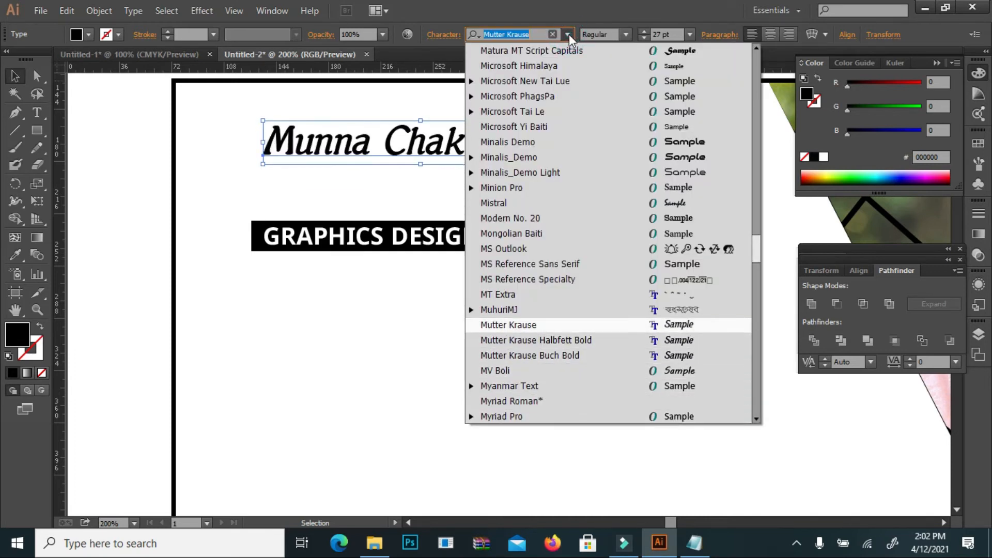
pyautogui.press('Up')
pyautogui.press('Up')
pyautogui.press('Up')
pyautogui.press('Up')
pyautogui.press('Up')
pyautogui.press('Up')
pyautogui.press('Up')
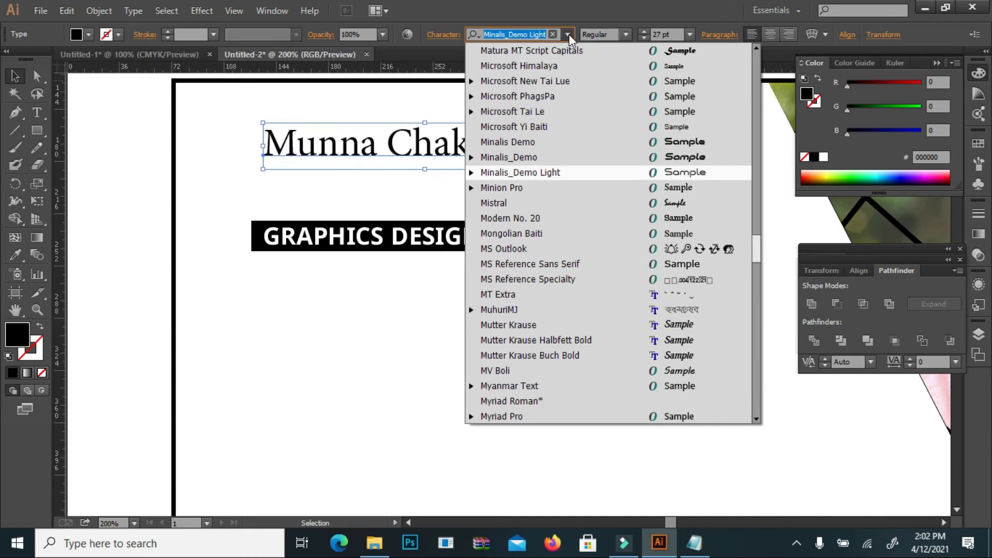
pyautogui.press('Down')
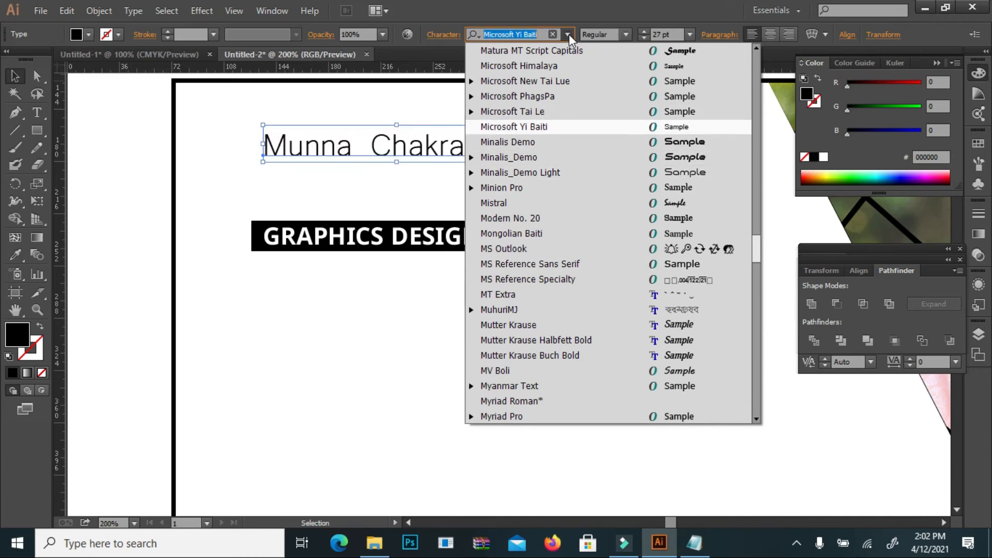
pyautogui.write('MACU')
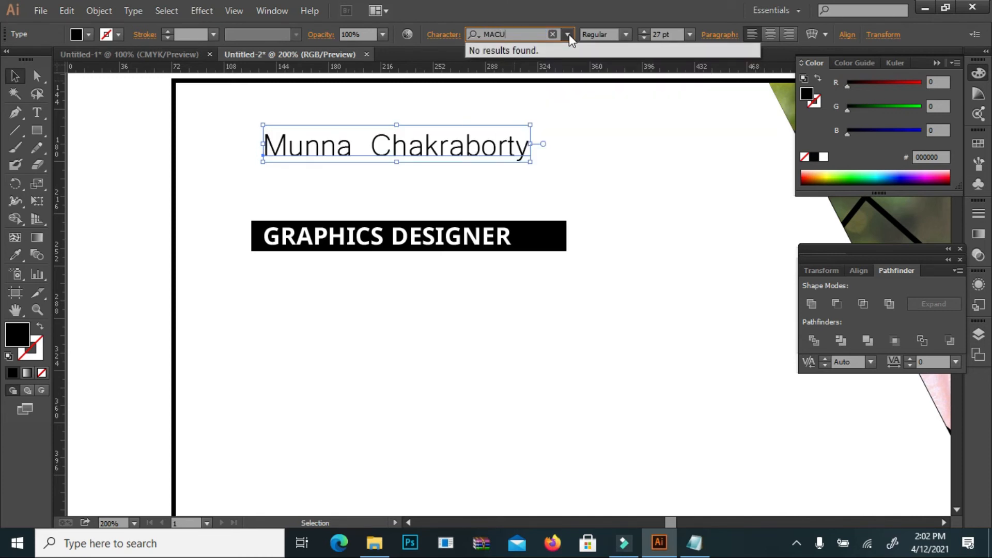
# - Set the name text's font to Magneto Bold
pyautogui.doubleClick(523, 34)
pyautogui.write('M')
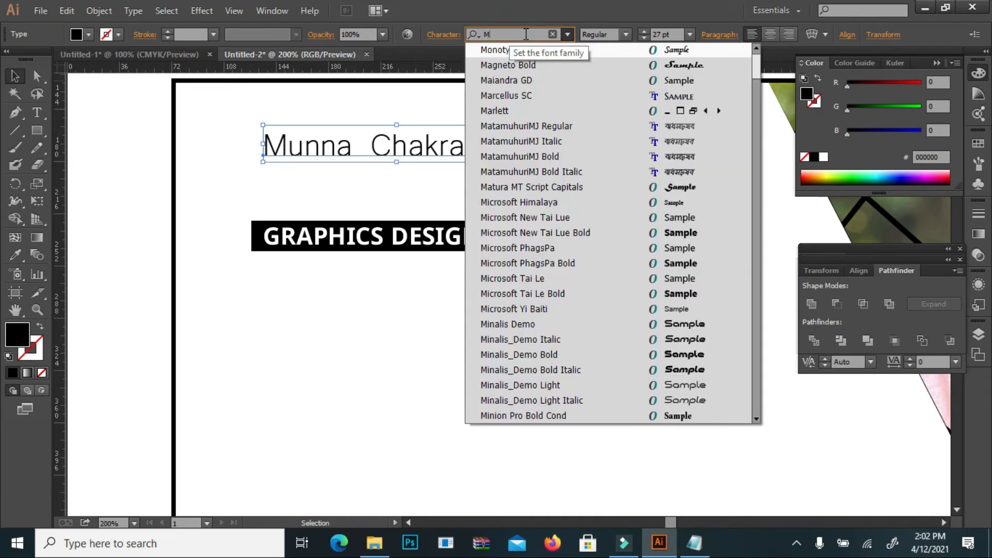
pyautogui.press('Down')
pyautogui.press('Return')
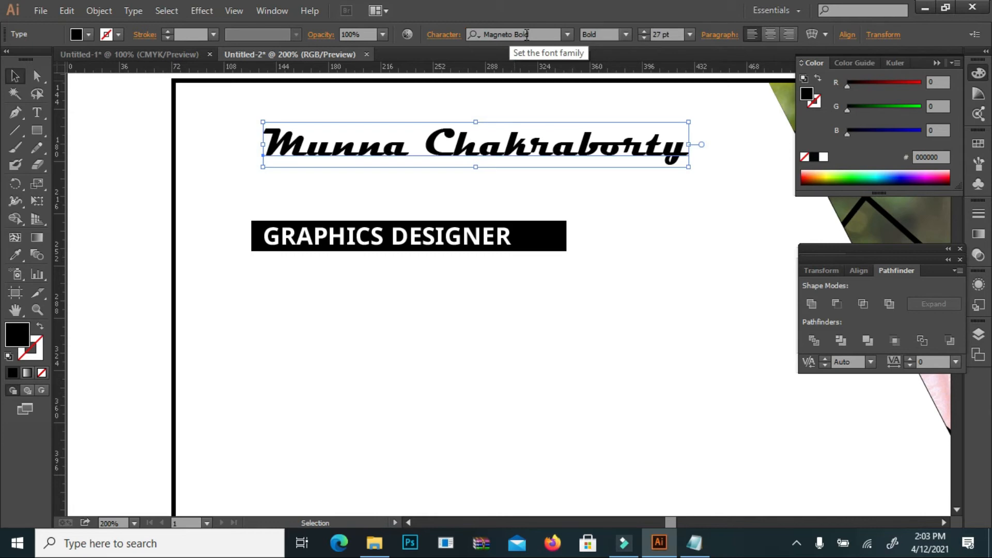
# - Set the name text's font to Marcellus SC Regular and move it directly above the job title bar
pyautogui.click(566, 34)
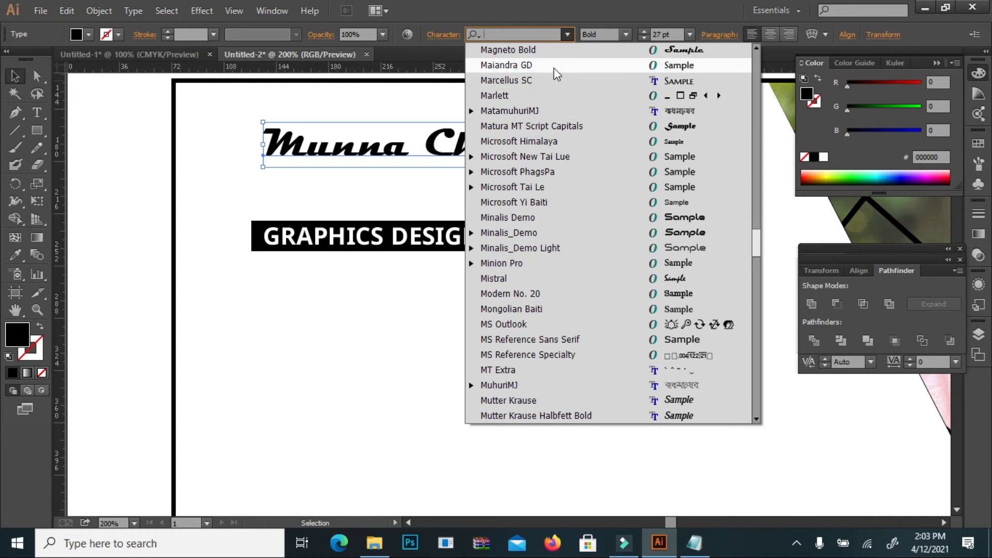
pyautogui.write('MAR')
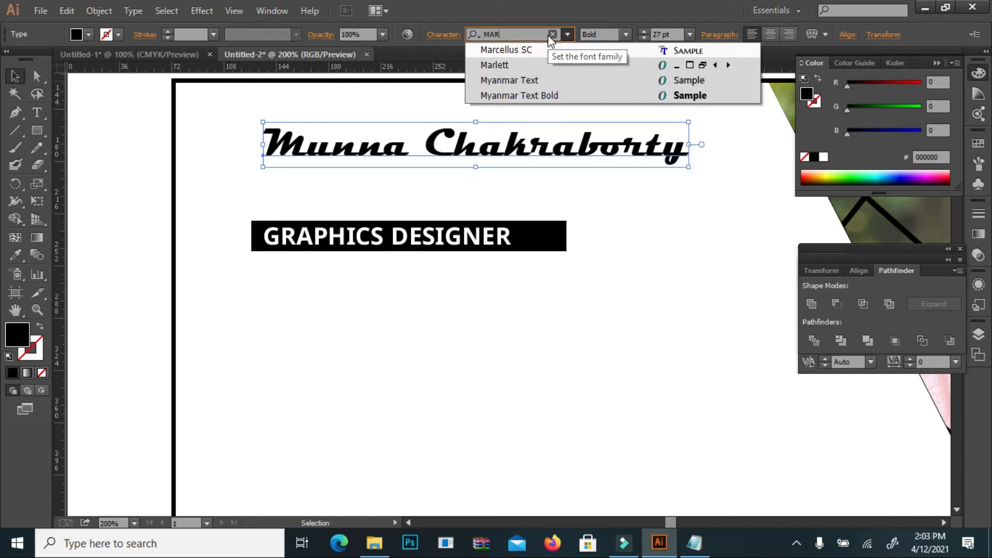
pyautogui.click(550, 34)
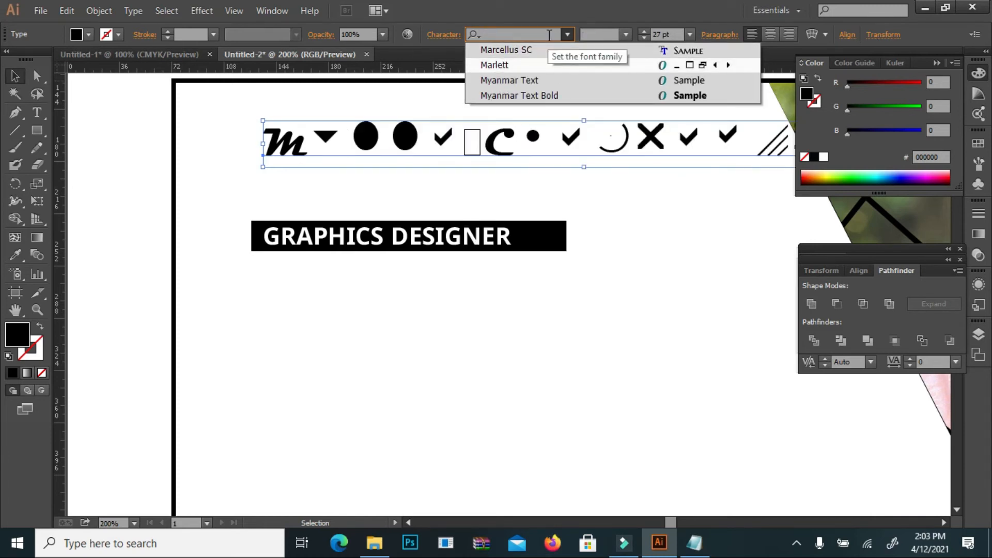
pyautogui.press('Up')
pyautogui.press('Return')
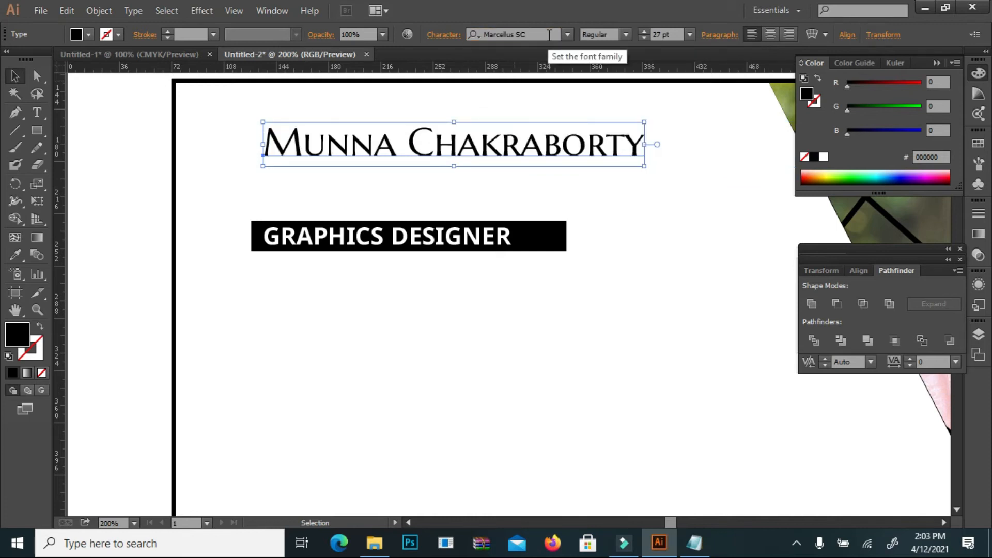
pyautogui.click(625, 35)
pyautogui.click(599, 44)
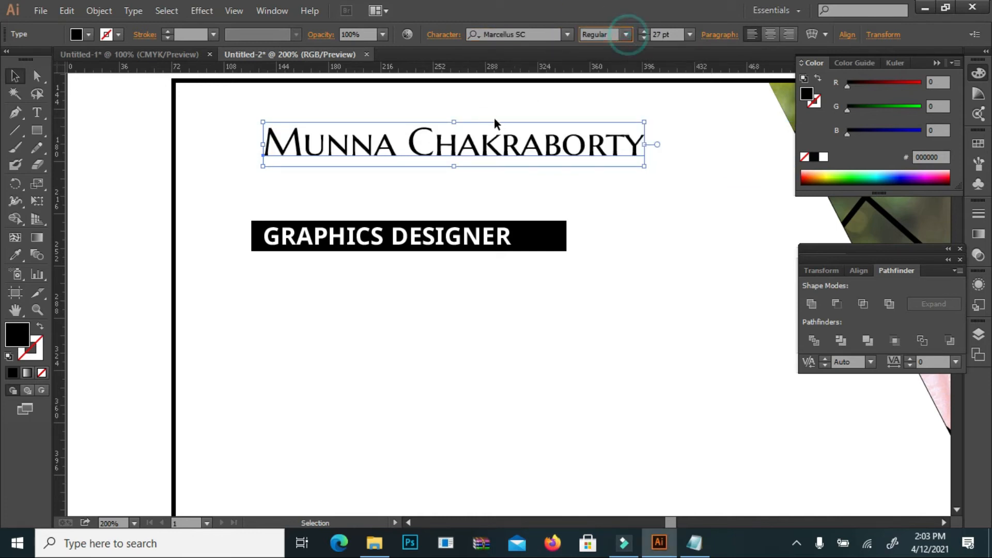
pyautogui.moveTo(458, 145); pyautogui.dragTo(454, 206)
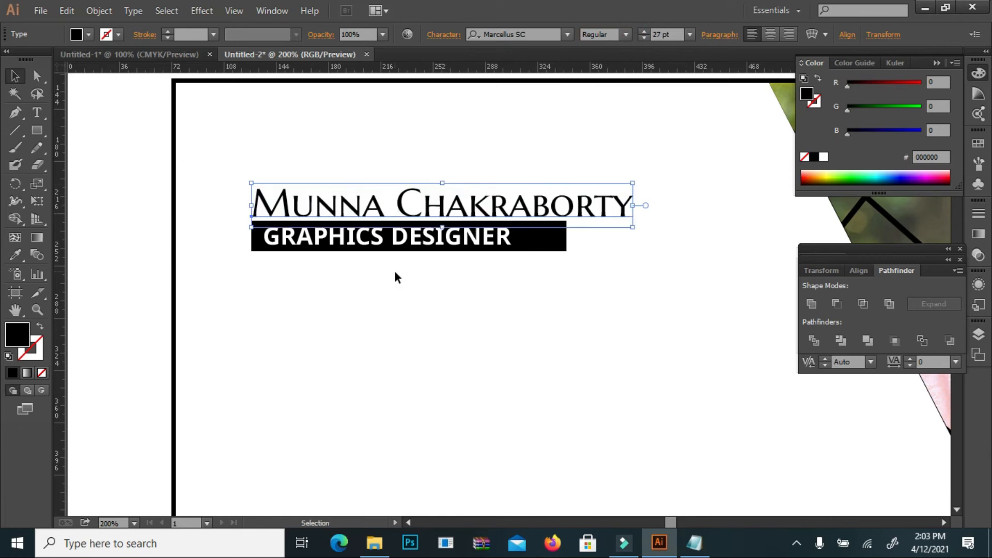
# - Centre the "GRAPHICS DESIGNER" text horizontally on its black bar and group the two
pyautogui.click(406, 265)
pyautogui.click(468, 240)
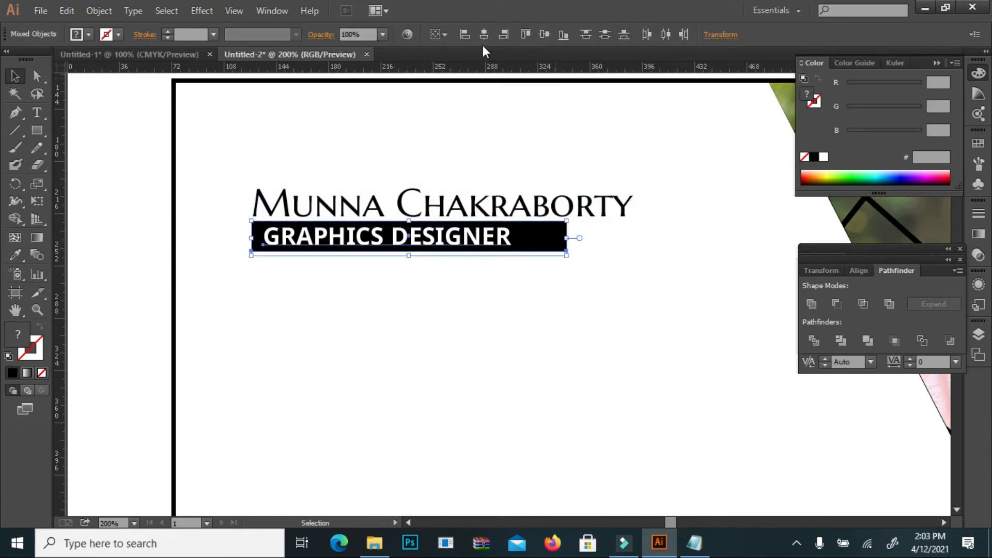
pyautogui.click(463, 38)
pyautogui.click(478, 29)
pyautogui.rightClick(494, 137)
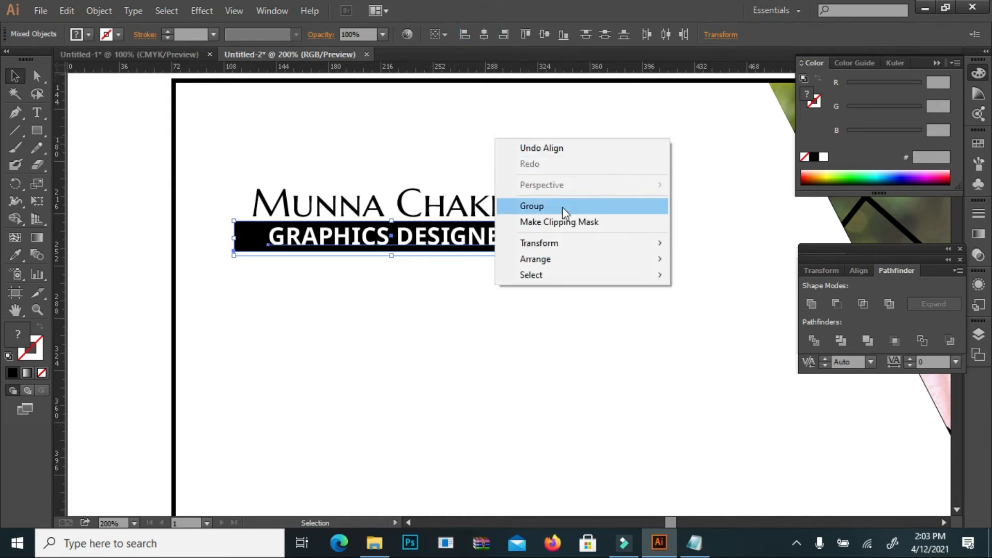
pyautogui.click(547, 209)
# - Left-align the name text with the job title bar
pyautogui.moveTo(439, 150); pyautogui.dragTo(393, 274)
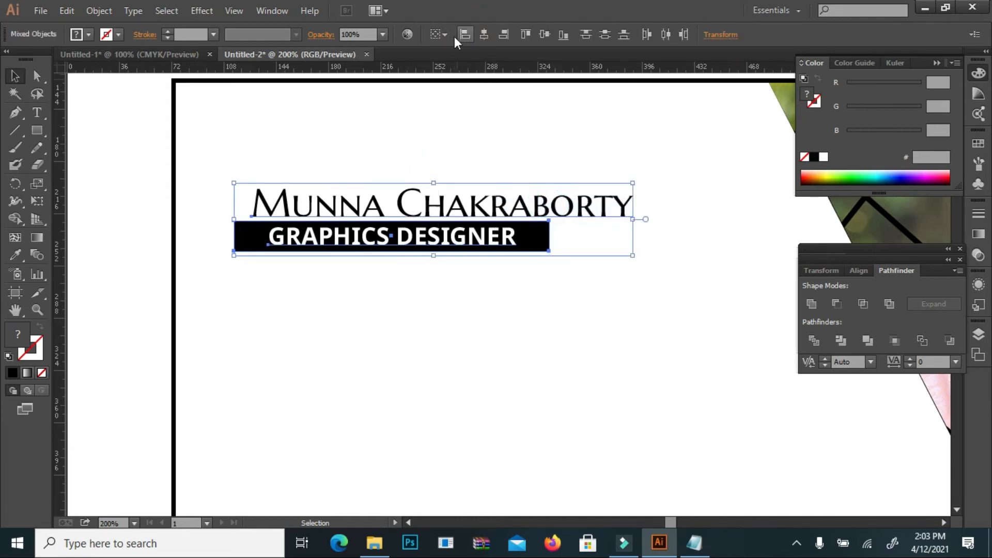
pyautogui.click(458, 33)
pyautogui.click(440, 128)
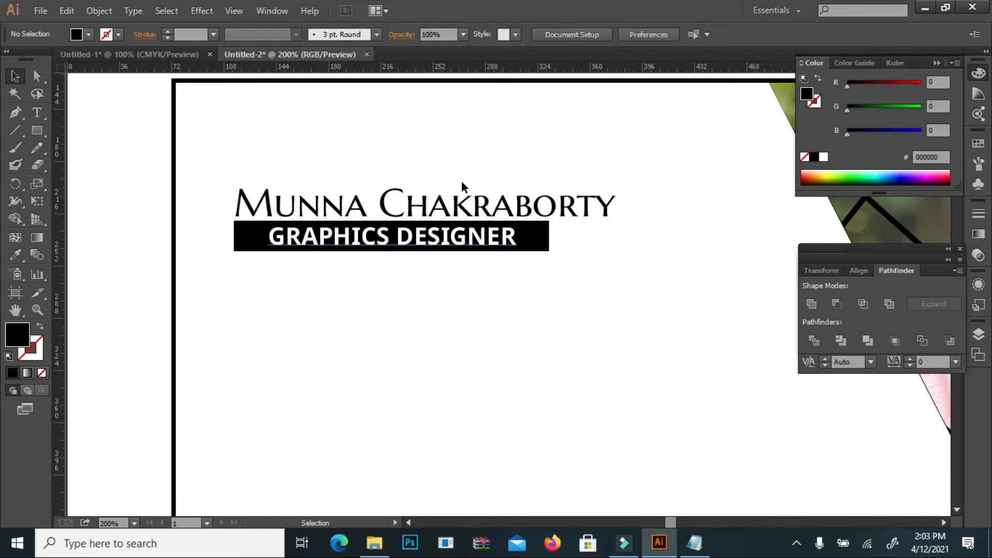
pyautogui.moveTo(445, 163); pyautogui.dragTo(421, 262)
pyautogui.scroll(-1, 439, 238)
pyautogui.click(514, 77)
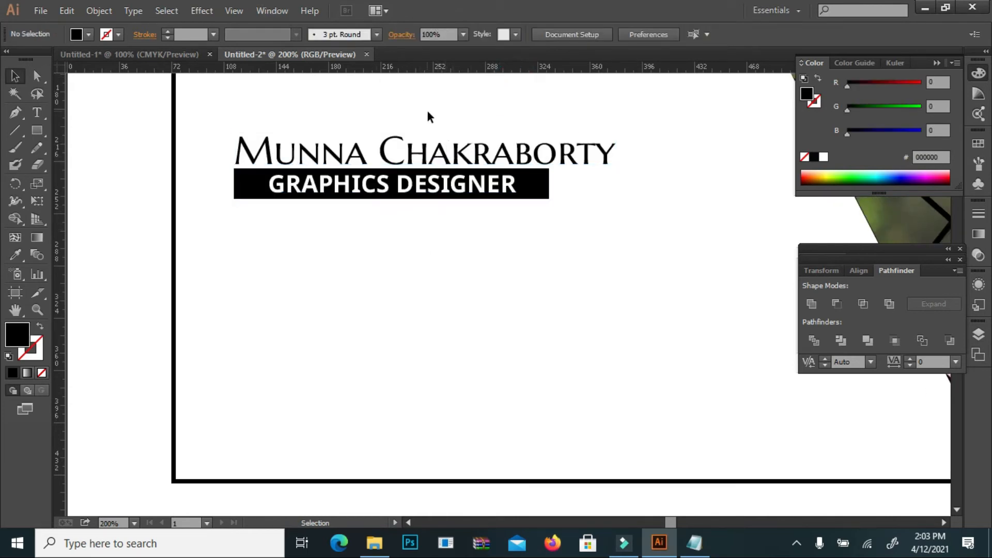
# - After checking the Untitled-1 reference layout, draw a thin black horizontal rectangle below the job title bar as a divider, about as wide as the bar
pyautogui.scroll(-1, 364, 298)
pyautogui.scroll(1, 449, 243)
pyautogui.click(154, 54)
pyautogui.scroll(-3, 259, 225)
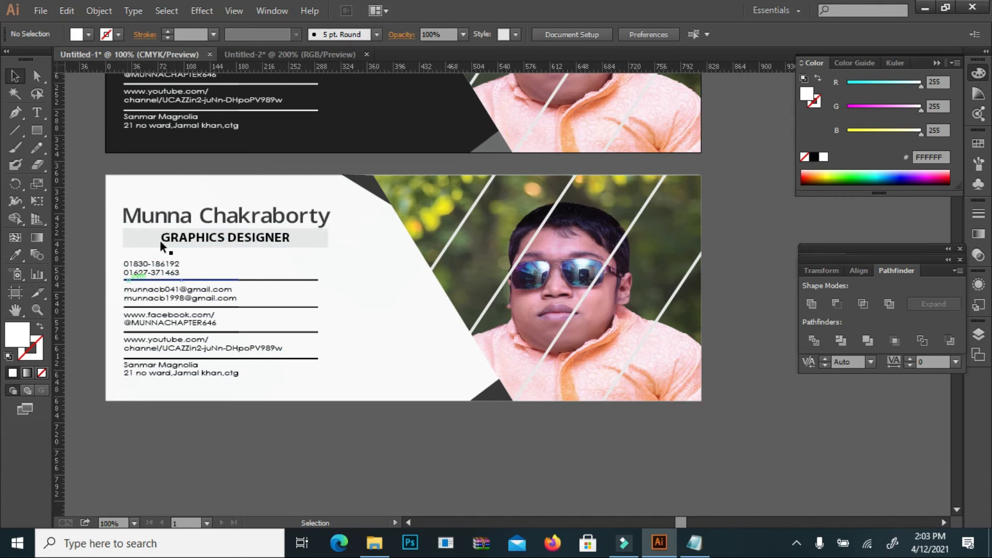
pyautogui.click(296, 51)
pyautogui.click(36, 130)
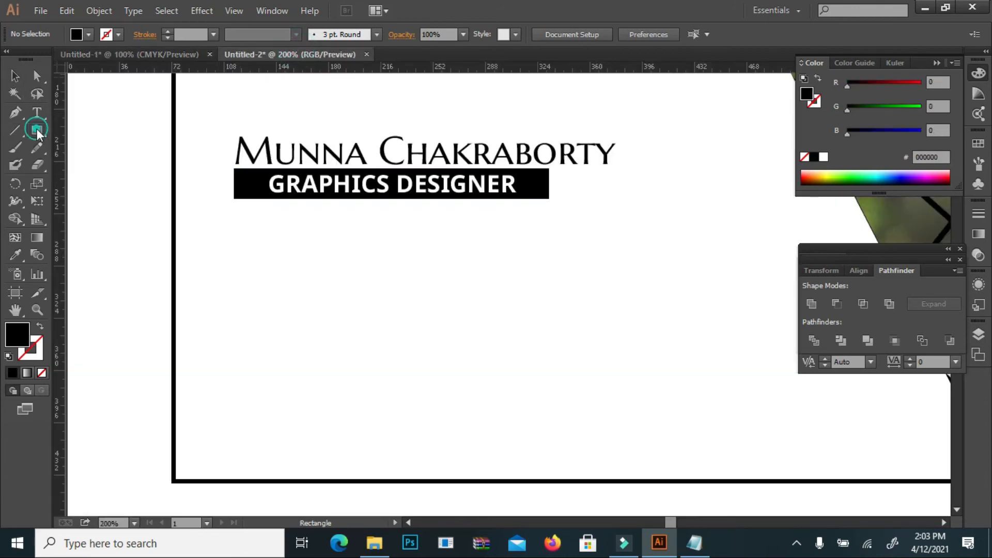
pyautogui.moveTo(222, 256); pyautogui.dragTo(543, 255)
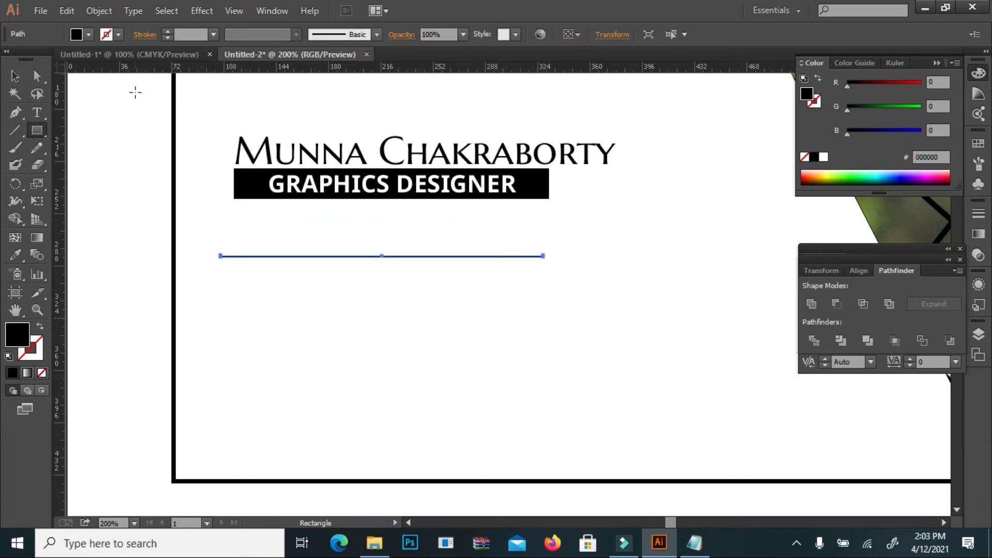
pyautogui.click(15, 76)
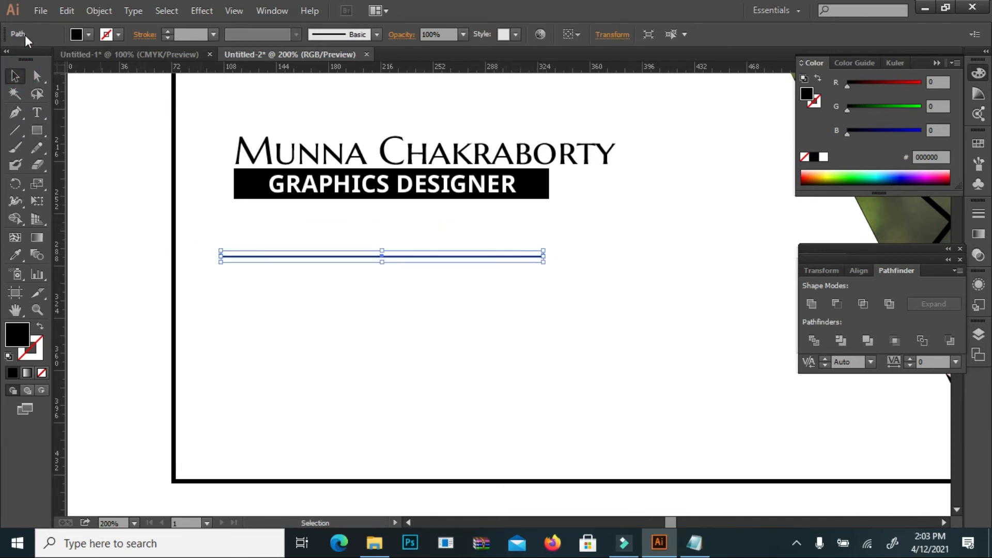
# - Paste a copy of the divider line in front of it and shorten the copy from its right end to about two thirds
pyautogui.hotkey('ctrl', '+')
pyautogui.hotkey('ctrl', '+')
pyautogui.click(67, 10)
pyautogui.click(76, 81)
pyautogui.click(99, 11)
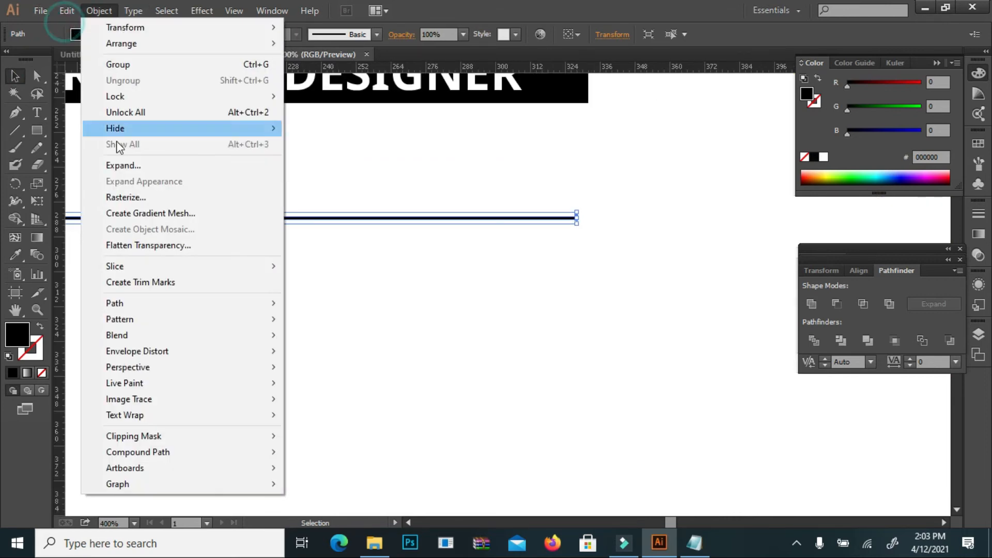
pyautogui.click(94, 112)
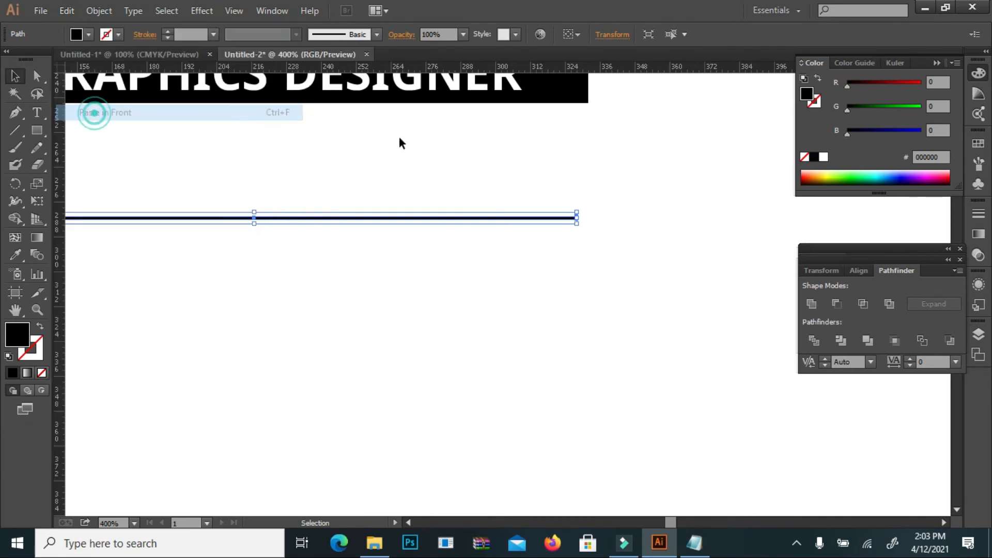
pyautogui.moveTo(577, 218); pyautogui.dragTo(377, 207)
# - Recolour the full-length divider line reddish brown in CMYK mode, with cyan at 46% and black at 0%
pyautogui.moveTo(465, 181); pyautogui.dragTo(456, 276)
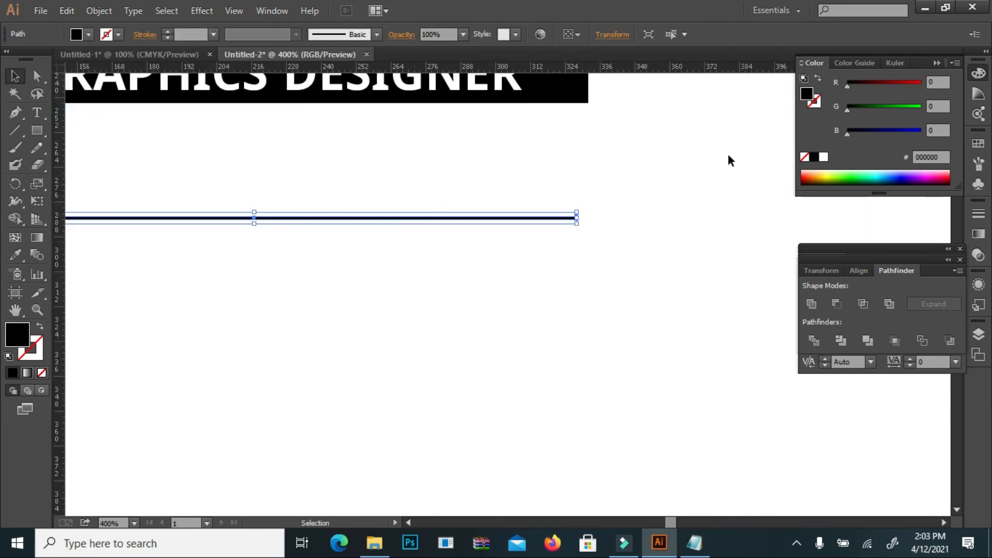
pyautogui.click(955, 63)
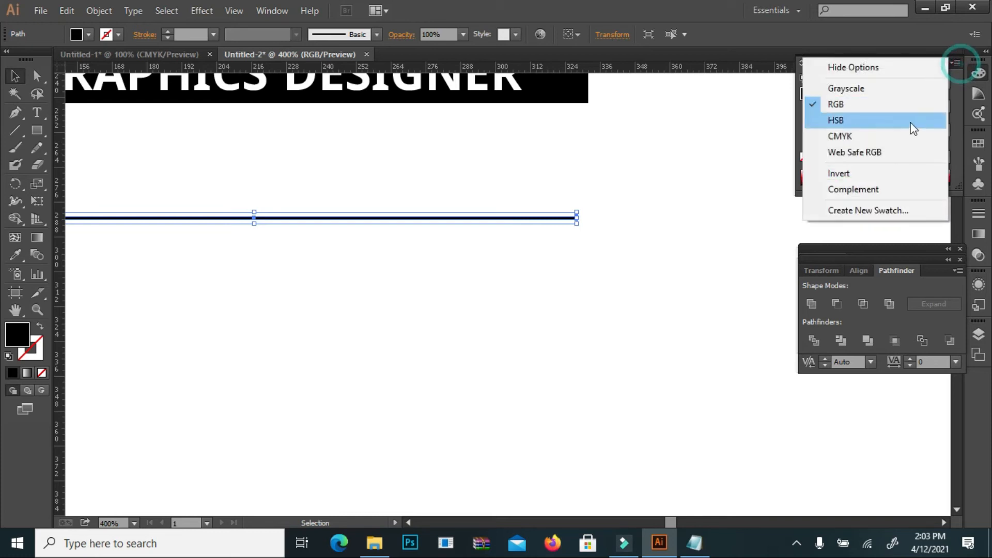
pyautogui.click(884, 135)
pyautogui.click(866, 139)
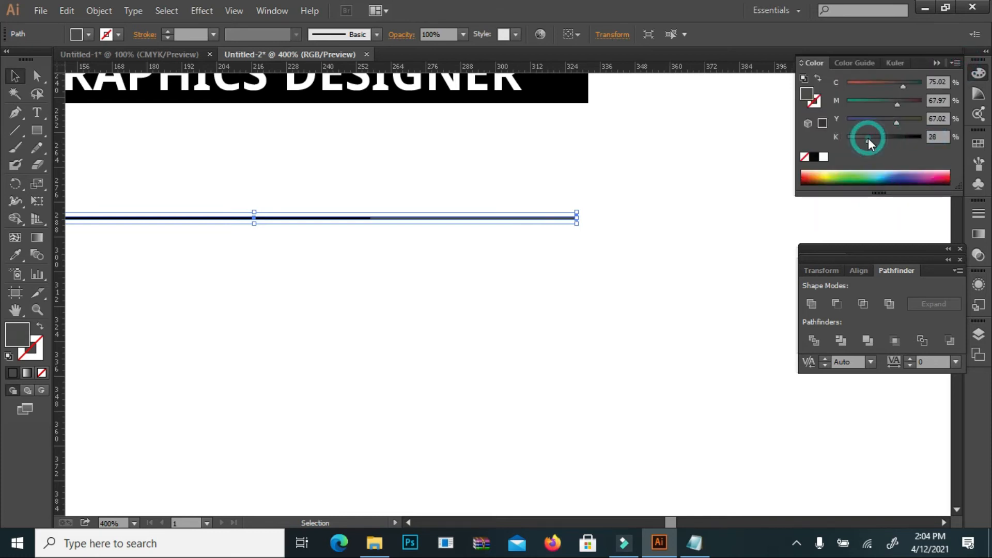
pyautogui.moveTo(866, 140); pyautogui.dragTo(793, 155)
pyautogui.click(846, 85)
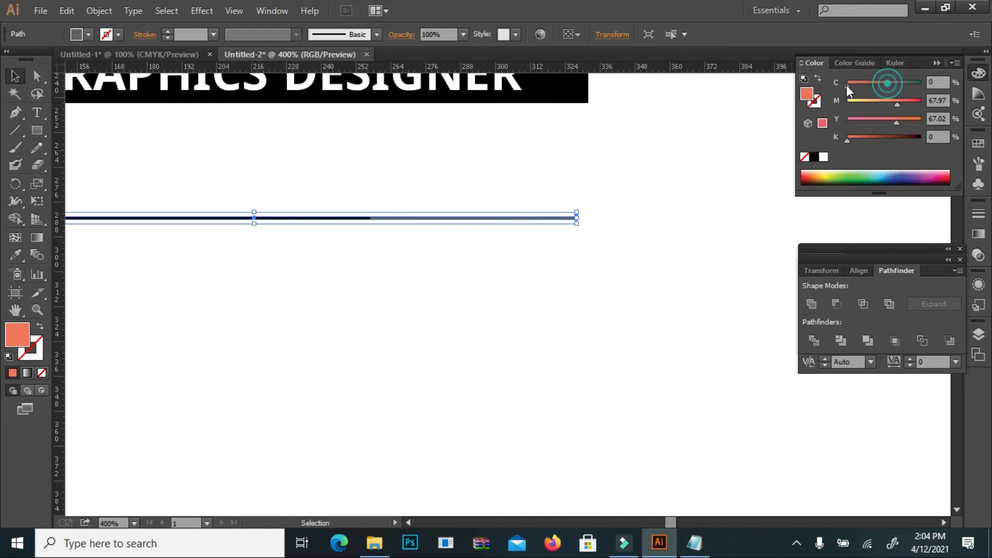
pyautogui.moveTo(864, 88); pyautogui.dragTo(881, 89)
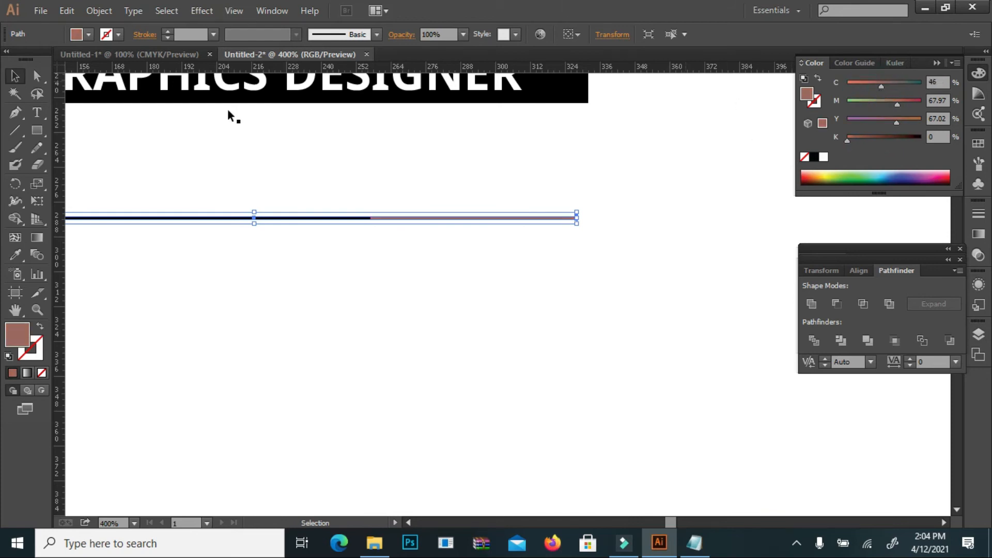
# - Group the black and brown divider lines into one object
pyautogui.click(288, 250)
pyautogui.moveTo(424, 179); pyautogui.dragTo(341, 271)
pyautogui.rightClick(412, 224)
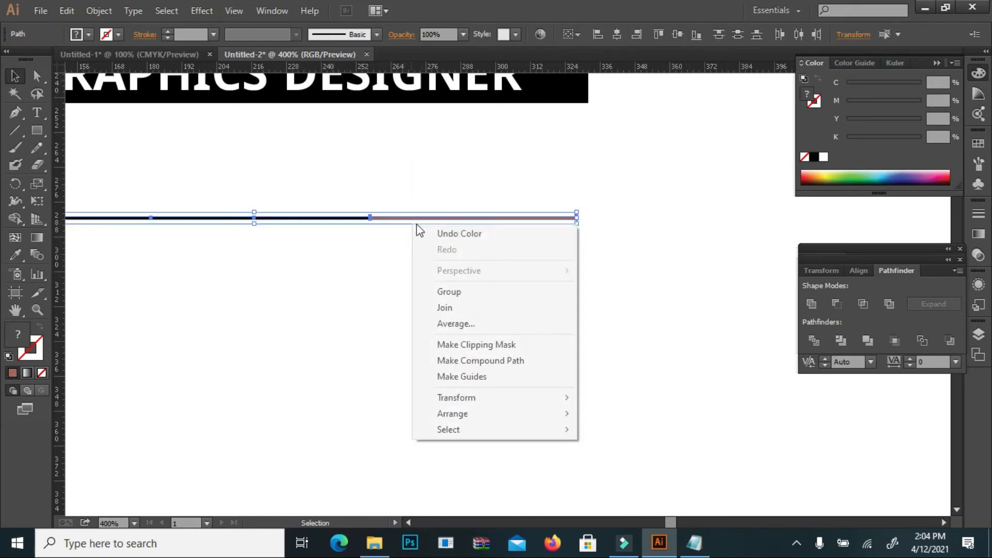
pyautogui.click(445, 290)
pyautogui.click(15, 310)
pyautogui.moveTo(278, 258); pyautogui.dragTo(504, 259)
pyautogui.click(15, 76)
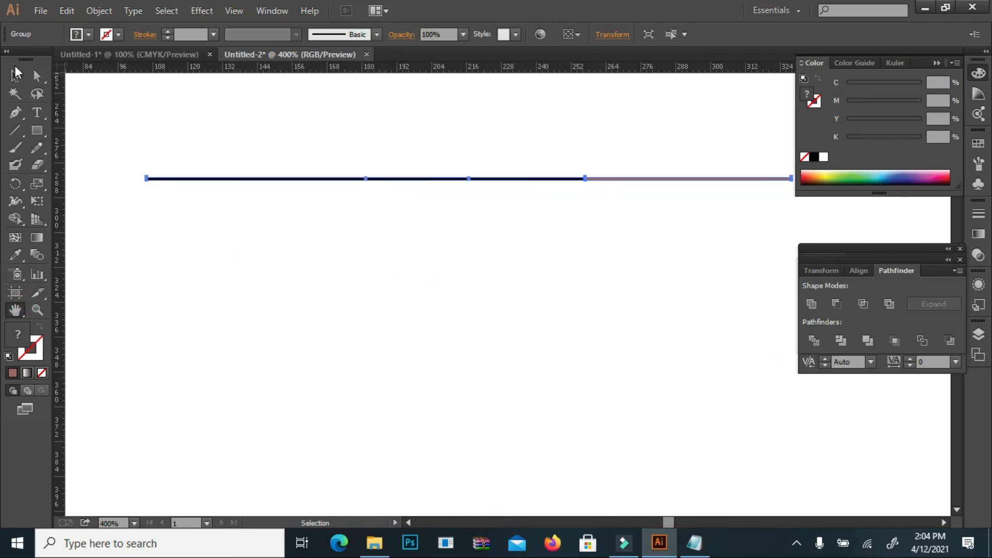
pyautogui.click(194, 142)
# - Copy the contact details text block from Untitled-1 into Untitled-2 and place it around the divider line
pyautogui.click(150, 54)
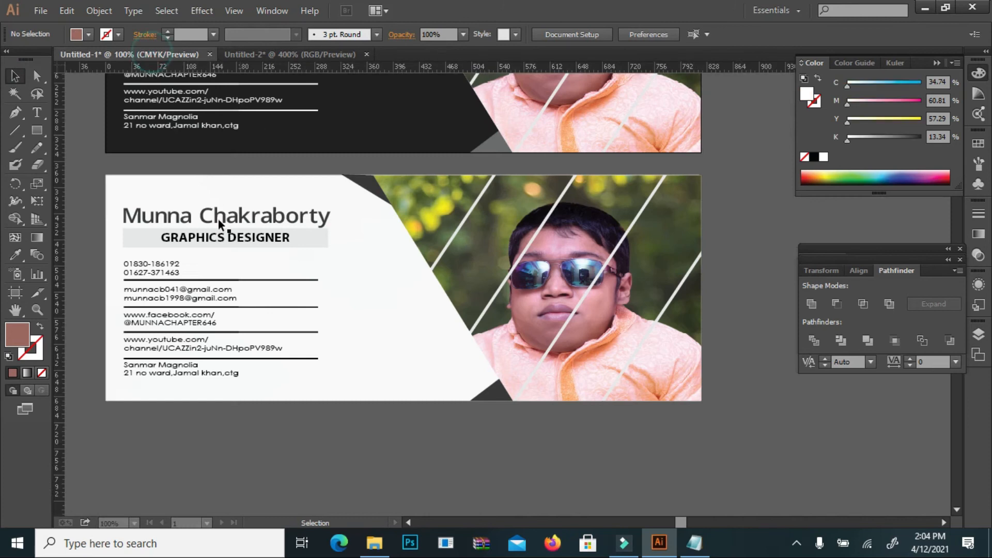
pyautogui.click(193, 289)
pyautogui.rightClick(192, 293)
pyautogui.click(227, 375)
pyautogui.click(168, 437)
pyautogui.click(182, 289)
pyautogui.moveTo(173, 301); pyautogui.dragTo(314, 242)
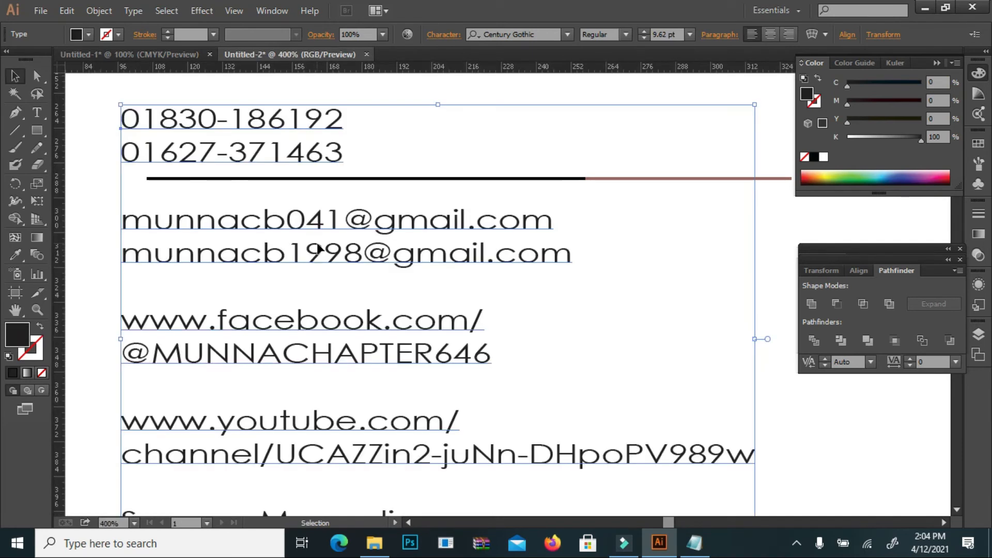
# - Nudge the divider line left and down to start near the text's left edge, between the phone numbers and e-mail addresses
pyautogui.doubleClick(451, 179)
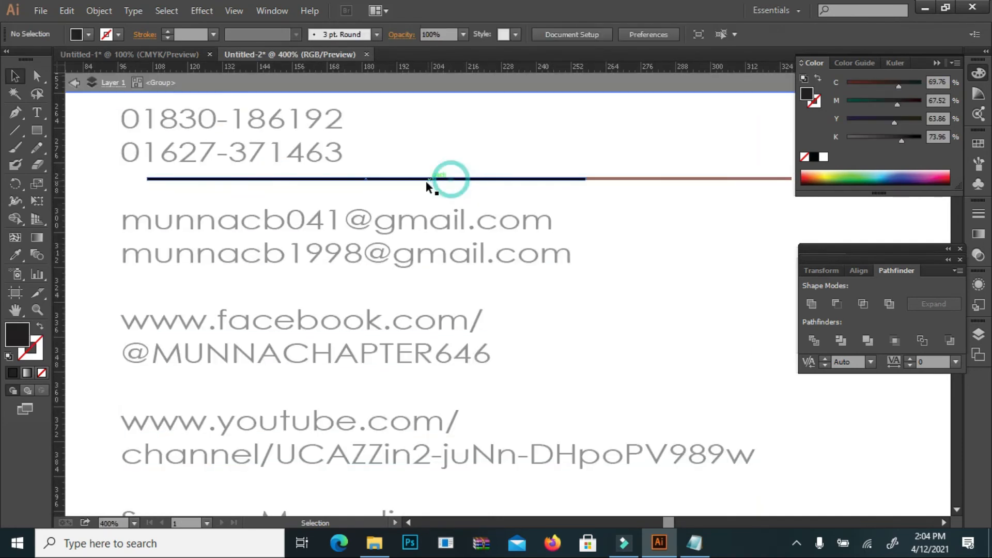
pyautogui.click(509, 83)
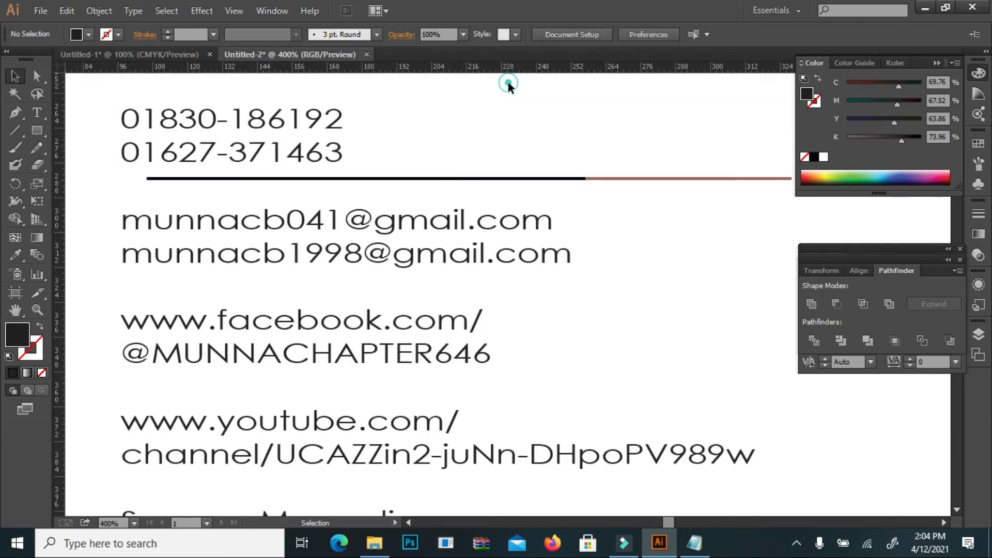
pyautogui.click(416, 178)
pyautogui.press('Left')
pyautogui.press('Left')
pyautogui.press('Left')
pyautogui.press('Left')
pyautogui.press('Left')
pyautogui.press('Left')
pyautogui.press('Down')
pyautogui.press('Down')
pyautogui.press('Left')
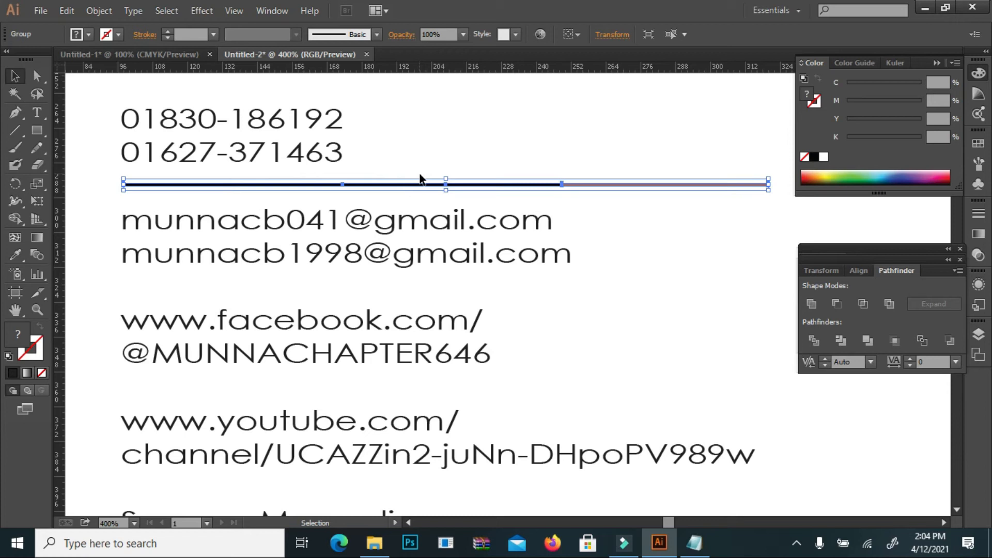
# - Duplicate the divider line below the e-mail addresses and repeat the copy twice, below the Facebook and YouTube links
pyautogui.moveTo(427, 186); pyautogui.dragTo(425, 287)
pyautogui.scroll(-2, 429, 269)
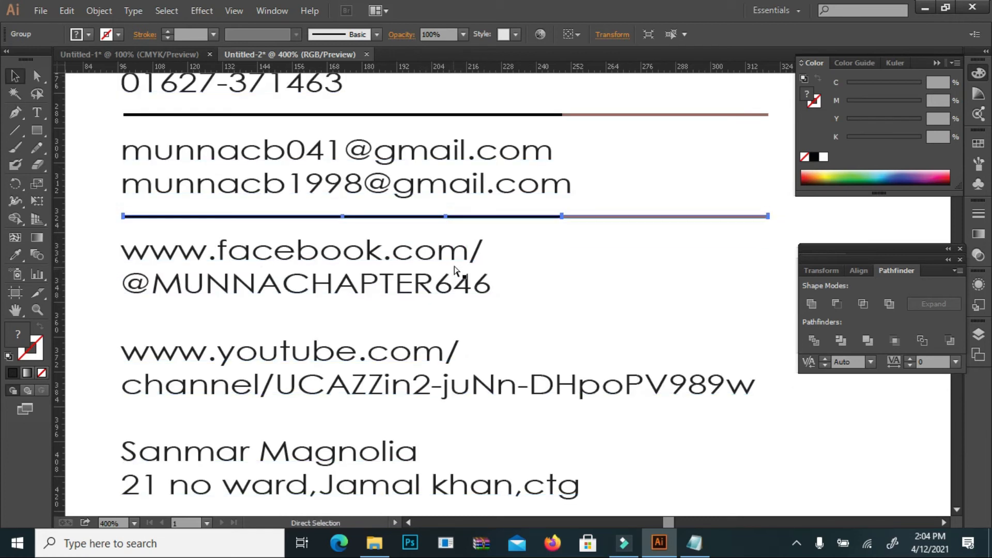
pyautogui.hotkey('ctrl', 'd')
pyautogui.hotkey('ctrl', 'd')
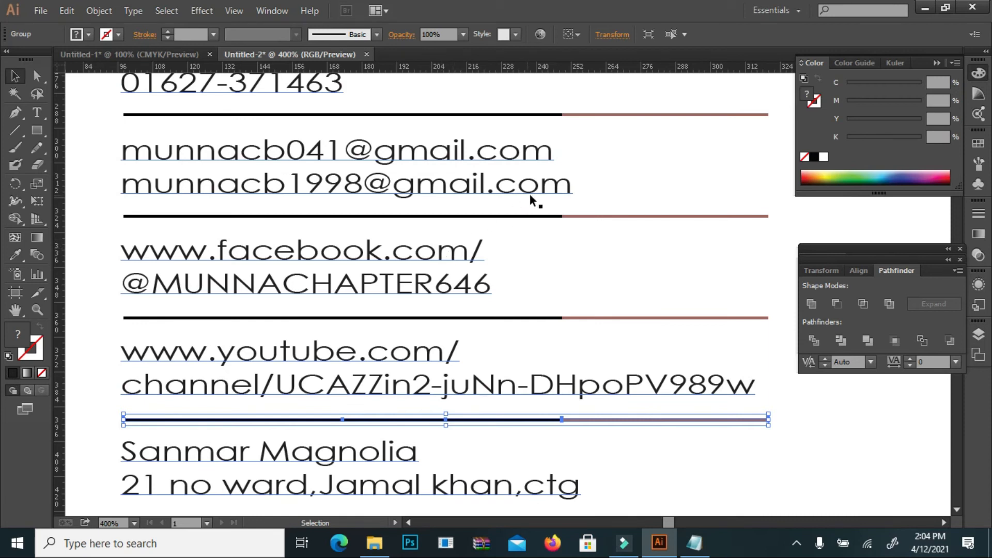
pyautogui.scroll(-1, 517, 203)
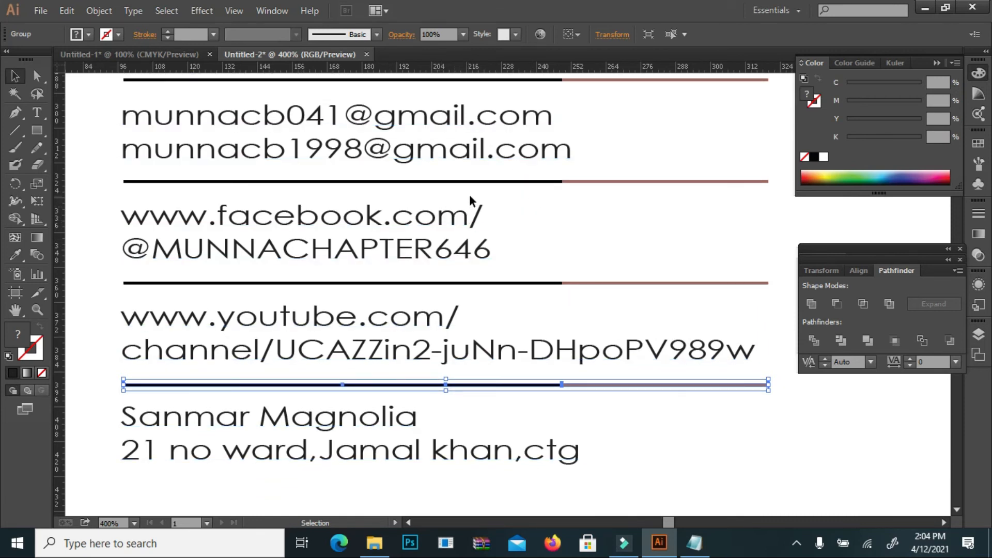
pyautogui.scroll(1, 469, 194)
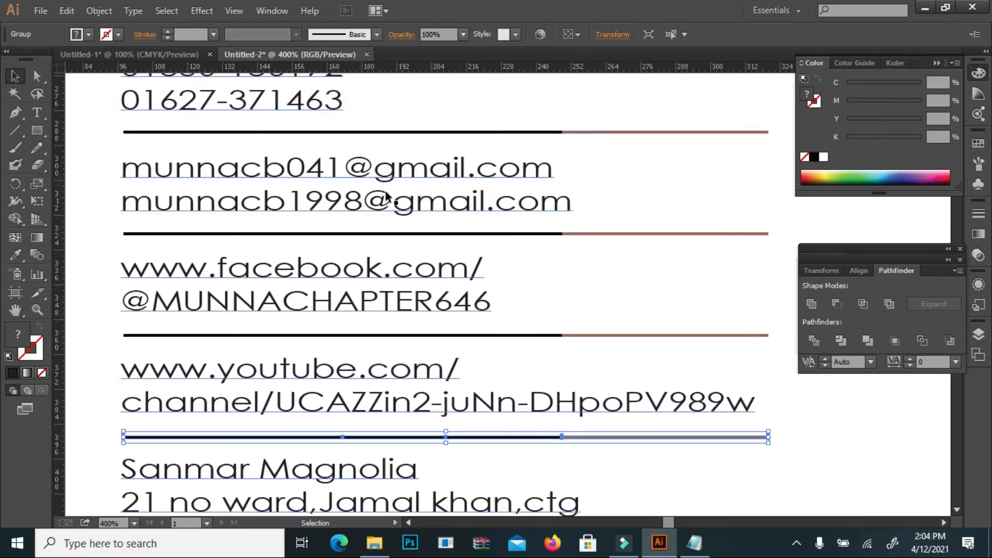
pyautogui.scroll(1, 385, 191)
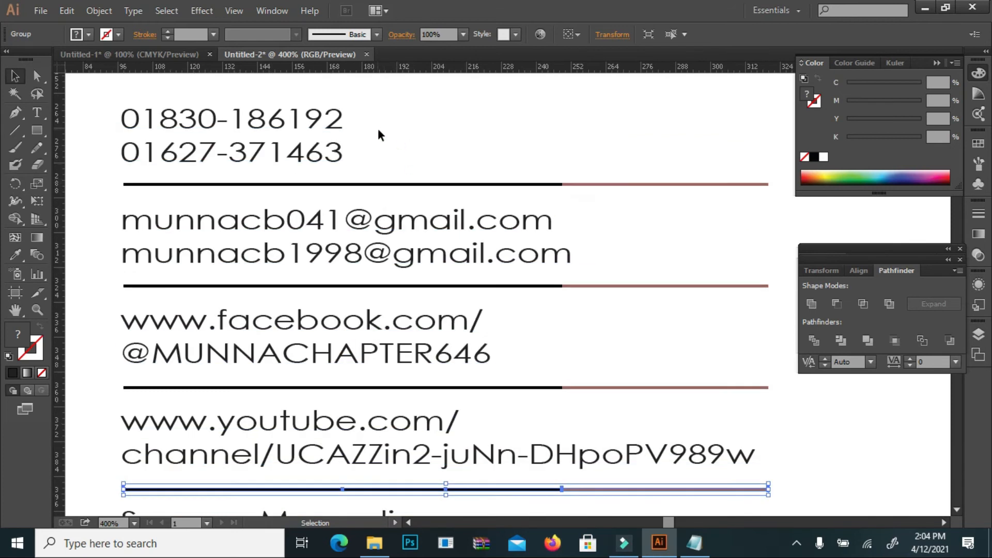
# - Left-align the contact text and its four divider lines, and group them together
pyautogui.scroll(-1, 392, 122)
pyautogui.moveTo(393, 121); pyautogui.dragTo(183, 478)
pyautogui.click(464, 34)
pyautogui.rightClick(459, 134)
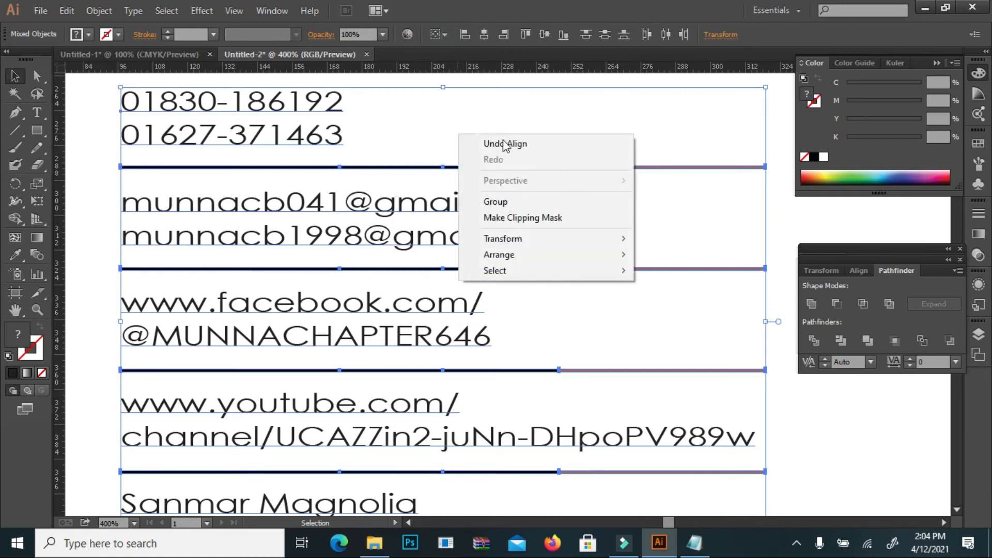
pyautogui.click(480, 200)
pyautogui.click(544, 119)
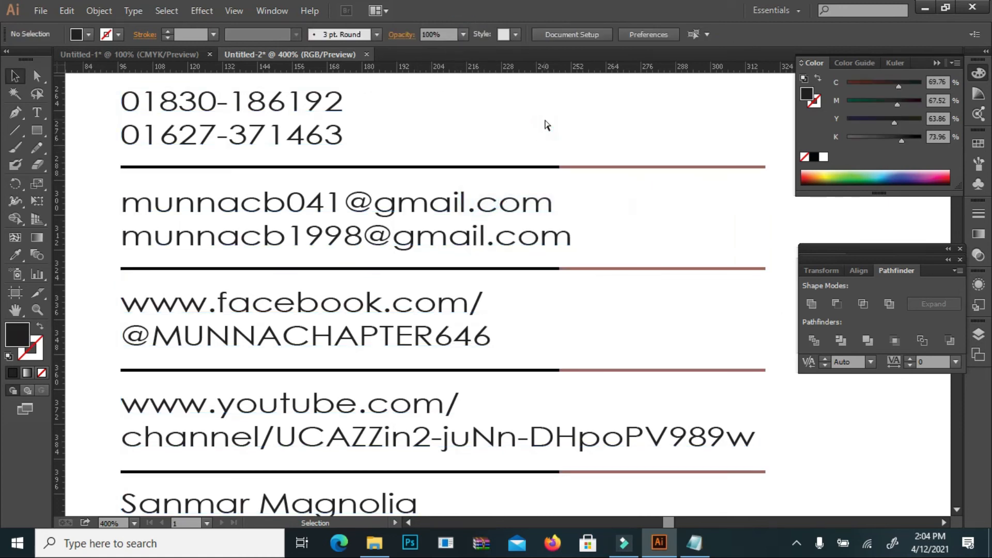
# - Left-align the name, the job title bar and the contact details with one another
pyautogui.hotkey('ctrl', '-')
pyautogui.hotkey('ctrl', '-')
pyautogui.hotkey('ctrl', '-')
pyautogui.moveTo(427, 110); pyautogui.dragTo(361, 282)
pyautogui.click(464, 35)
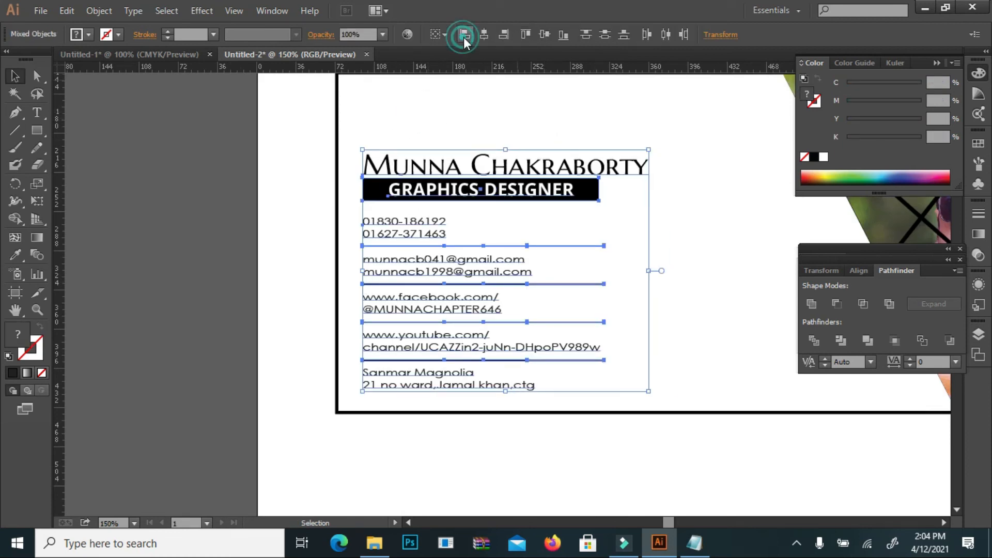
# - Nudge the name, job title bar and contact details slightly upward inside the banner frame
pyautogui.scroll(2, 501, 148)
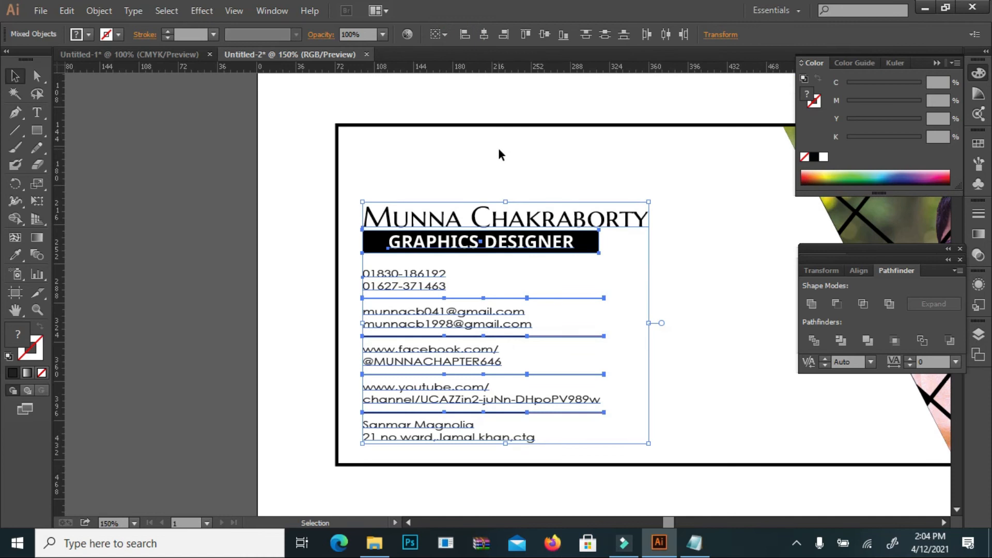
pyautogui.press('Up')
pyautogui.press('Up')
pyautogui.press('Up')
pyautogui.press('Up')
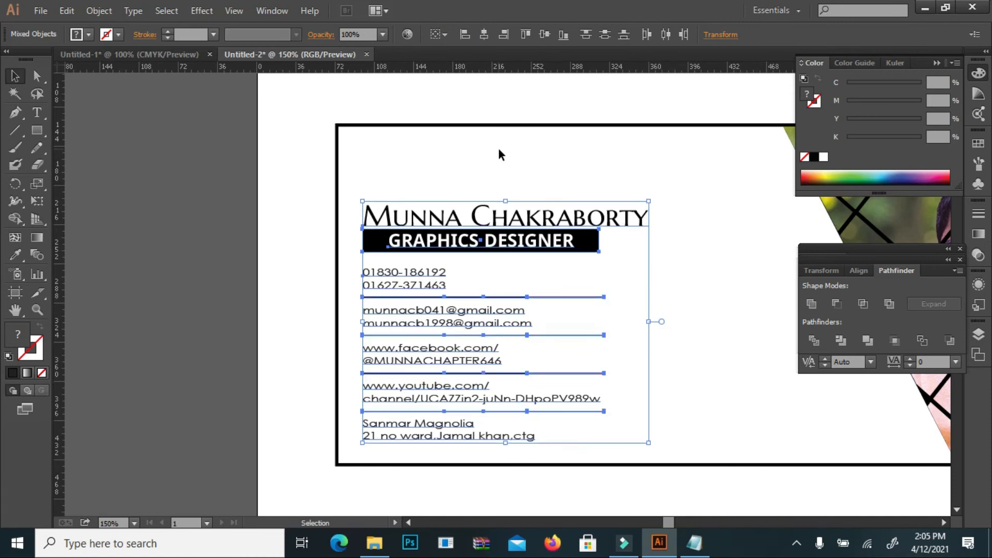
pyautogui.press('Up')
pyautogui.click(497, 150)
# - Draw a dark filled triangle with the Pen tool between the banner's upper border and the photo's slanted edge
pyautogui.click(16, 310)
pyautogui.moveTo(507, 310); pyautogui.dragTo(227, 303)
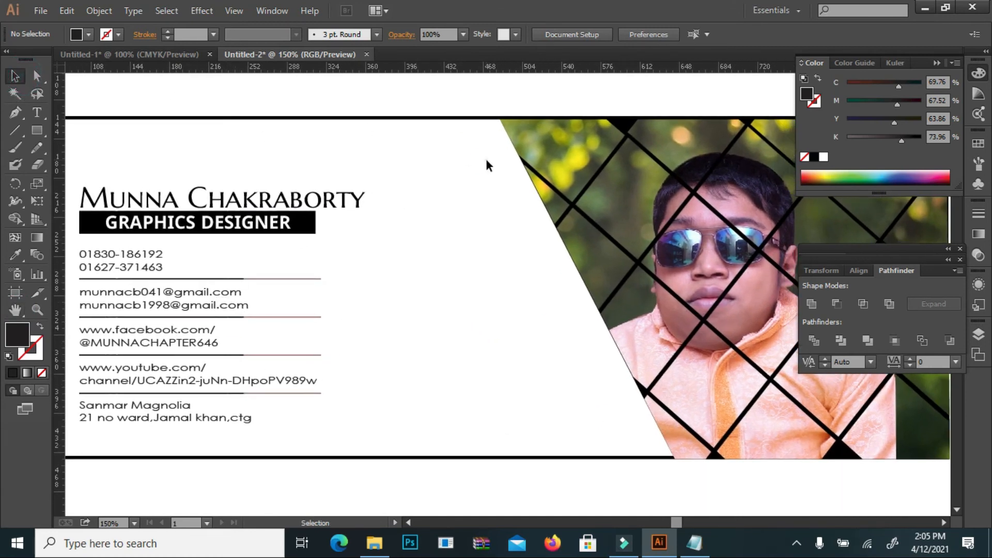
pyautogui.click(17, 115)
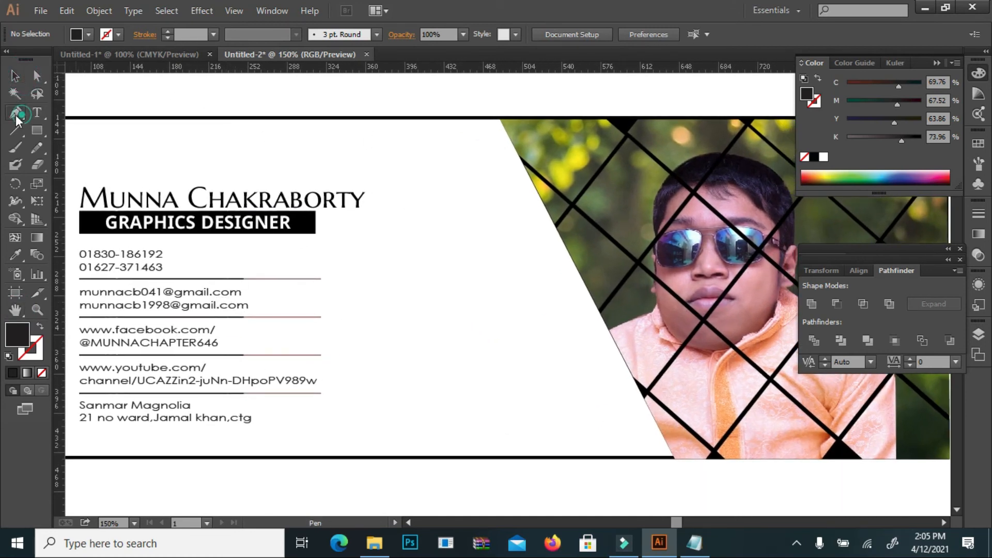
pyautogui.click(432, 118)
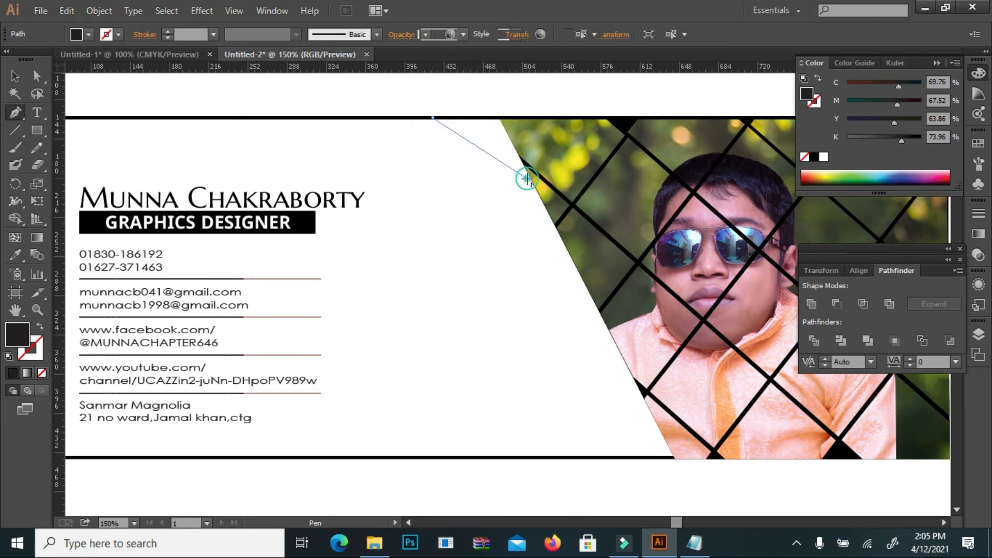
pyautogui.click(526, 178)
pyautogui.click(505, 118)
pyautogui.click(433, 117)
pyautogui.click(15, 76)
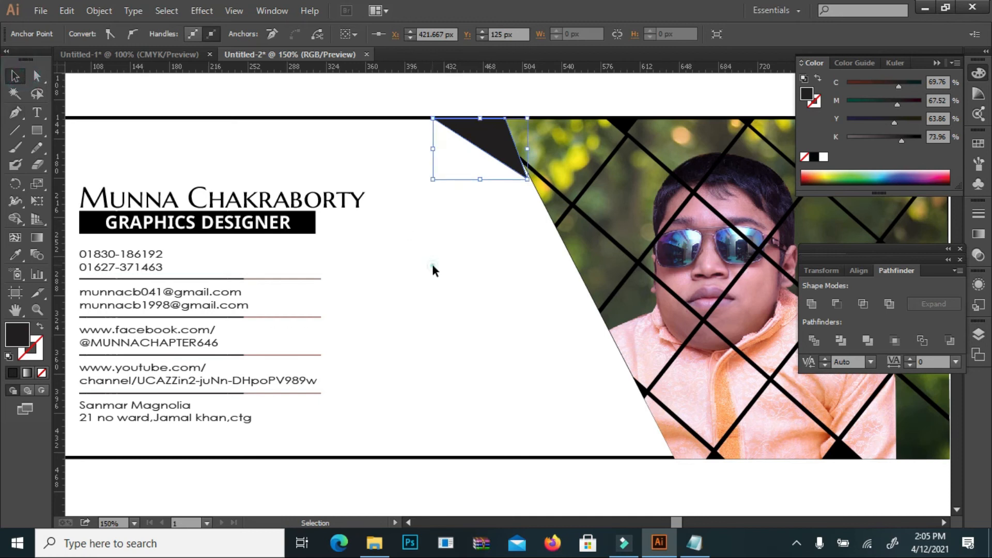
pyautogui.click(431, 262)
# - Nudge the upper triangle's lowest corner right to X 511.333 px so it meets the photo's slanted edge
pyautogui.click(494, 144)
pyautogui.click(37, 76)
pyautogui.click(526, 179)
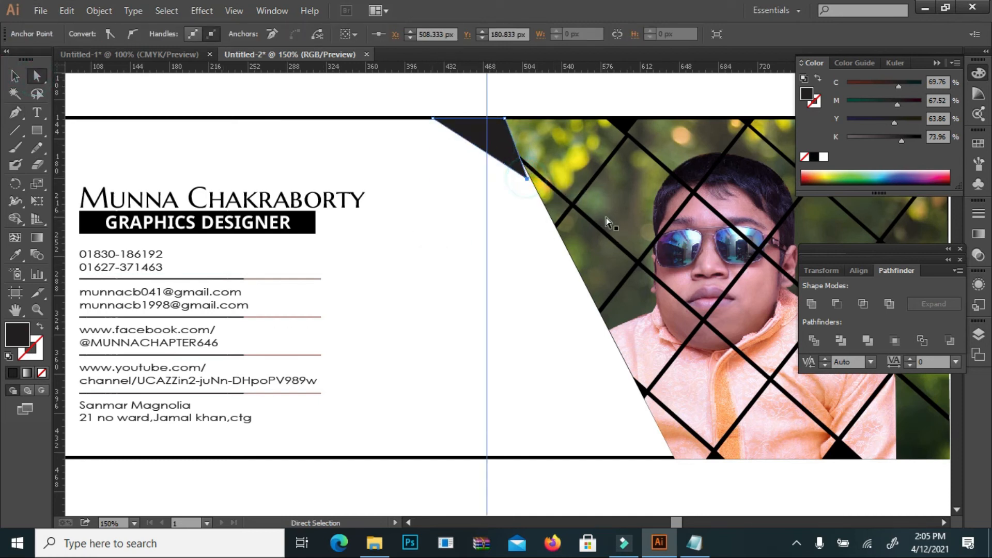
pyautogui.press('Right')
pyautogui.press('Right')
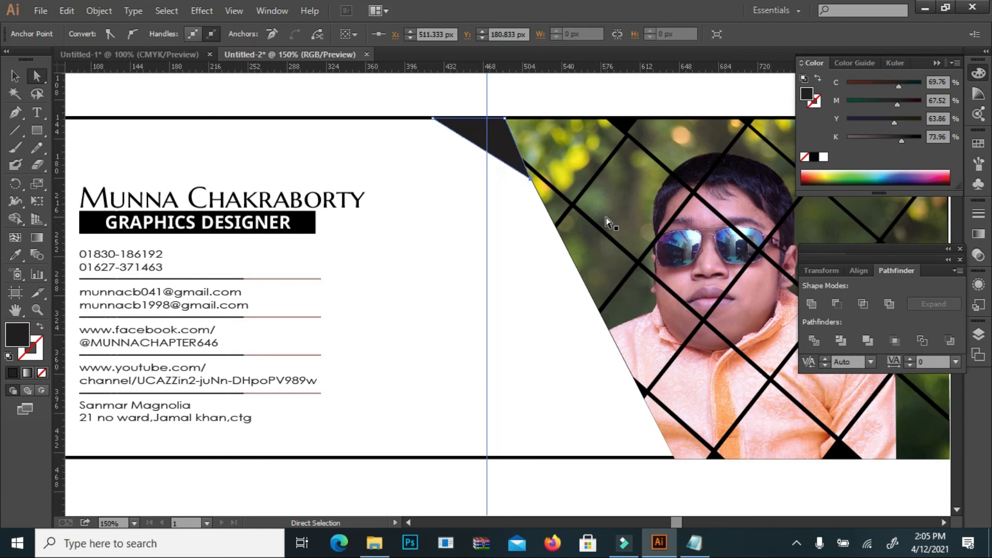
pyautogui.click(15, 76)
pyautogui.click(394, 317)
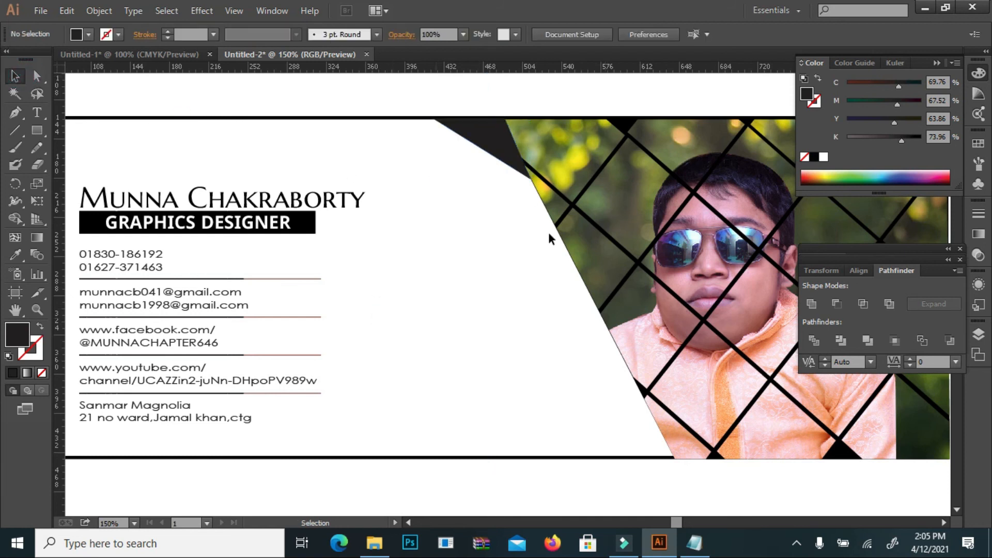
# - Draw a second dark triangle with the Pen tool between the banner's lower border and the photo's slanted edge
pyautogui.scroll(-1, 491, 381)
pyautogui.click(12, 108)
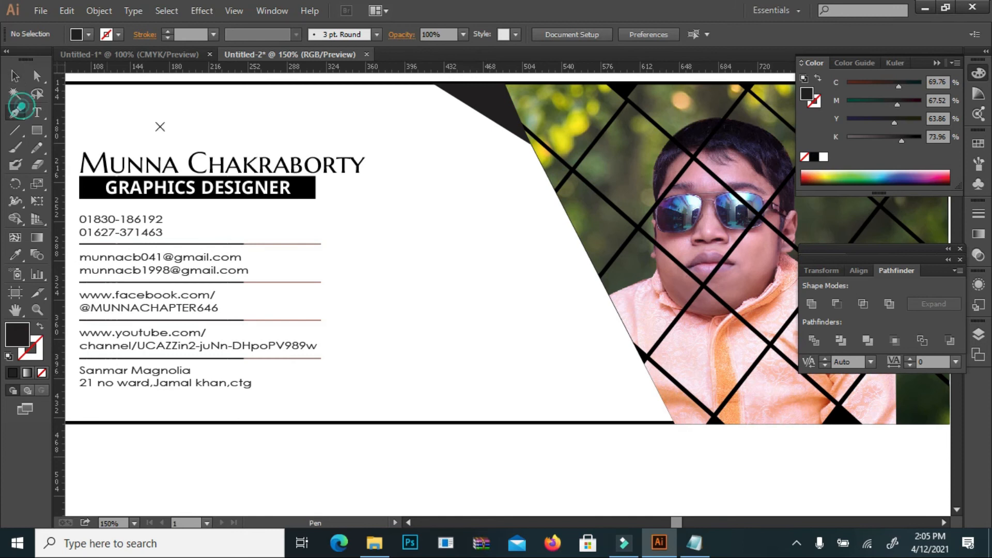
pyautogui.click(566, 421)
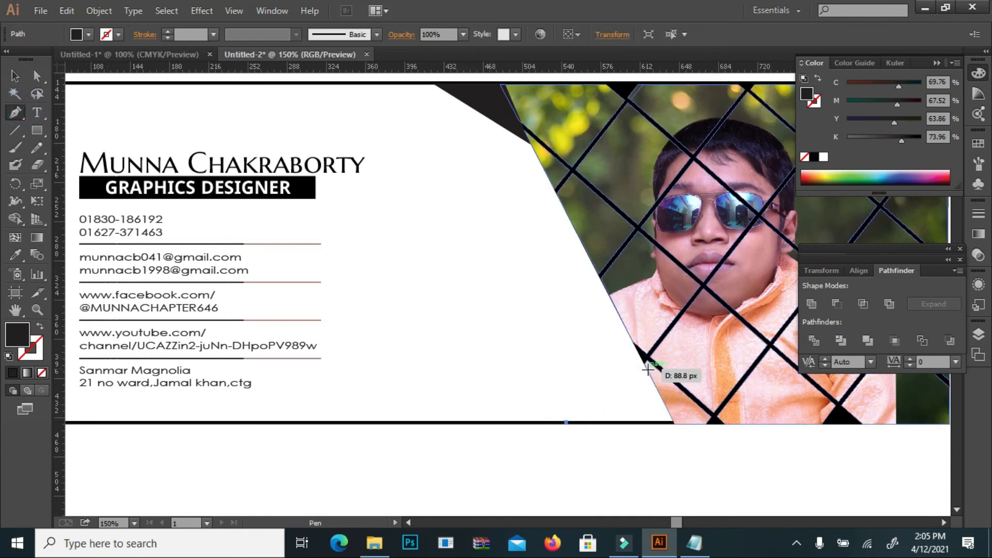
pyautogui.click(647, 370)
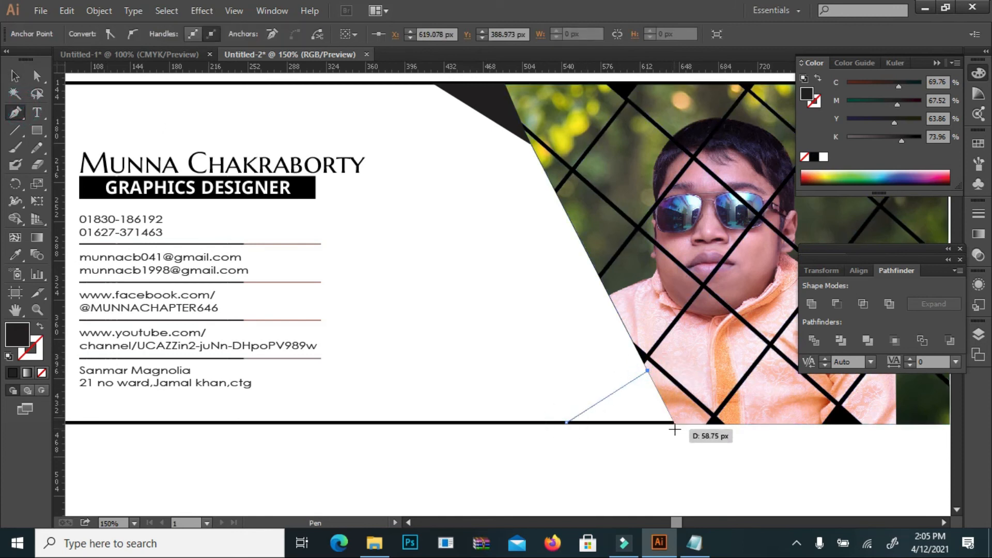
pyautogui.click(675, 428)
pyautogui.click(568, 423)
pyautogui.click(16, 76)
# - Narrow the lower triangle by pulling its left side toward the photo
pyautogui.click(448, 274)
pyautogui.click(635, 412)
pyautogui.moveTo(568, 401); pyautogui.dragTo(590, 402)
pyautogui.click(498, 348)
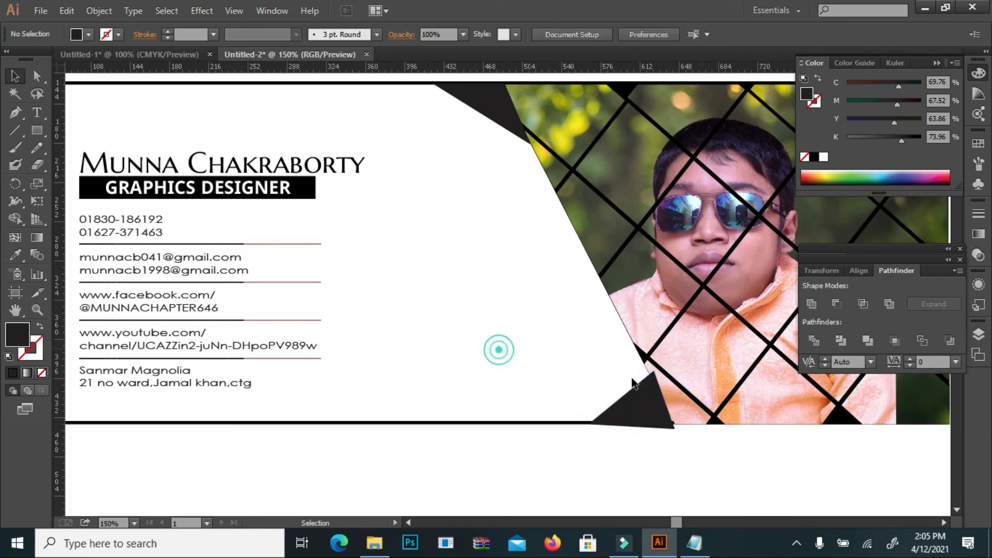
# - Nudge the lower triangle's top corner left to X 618.524 px to meet the photo's slanted edge
pyautogui.click(649, 413)
pyautogui.click(36, 76)
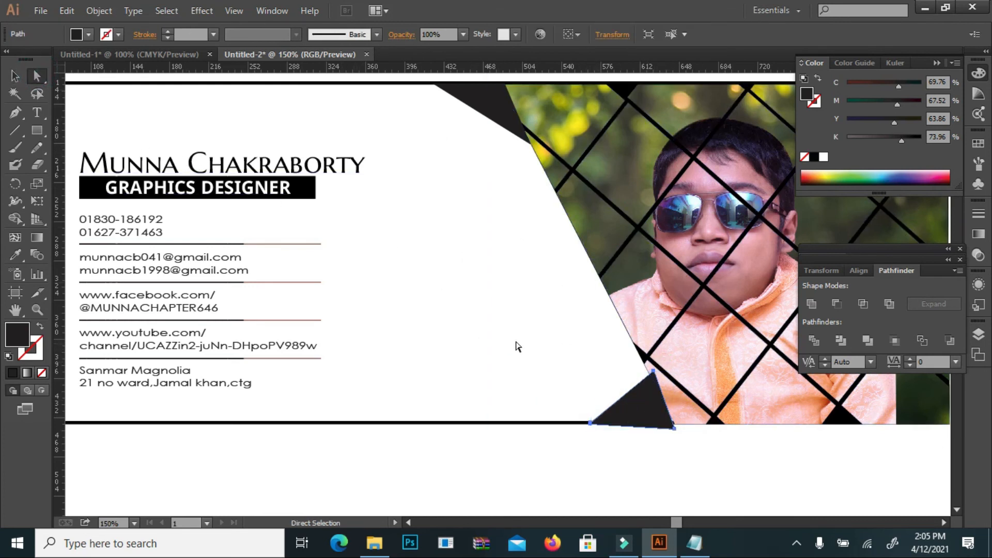
pyautogui.click(656, 373)
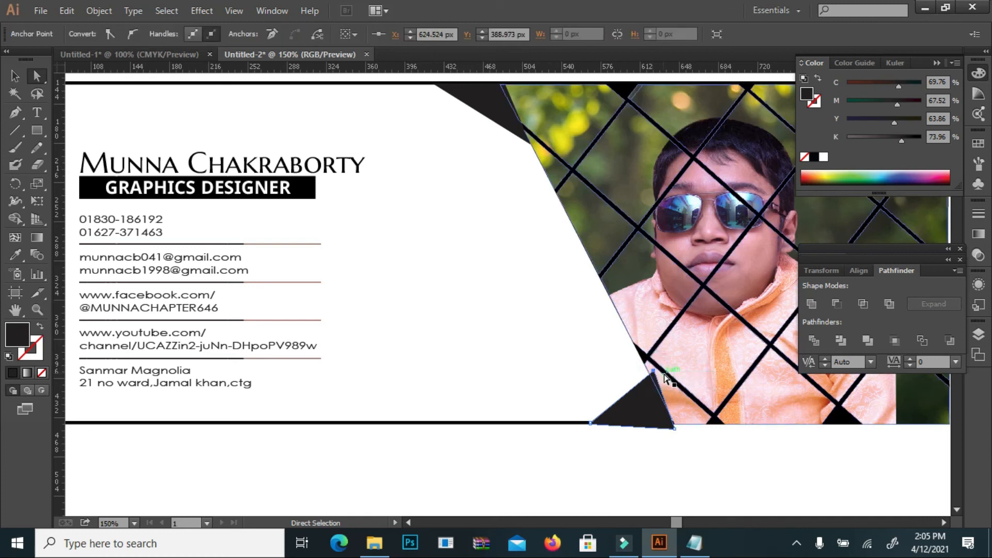
pyautogui.press('Left')
pyautogui.press('Left')
pyautogui.press('Left')
pyautogui.press('Left')
pyautogui.press('Left')
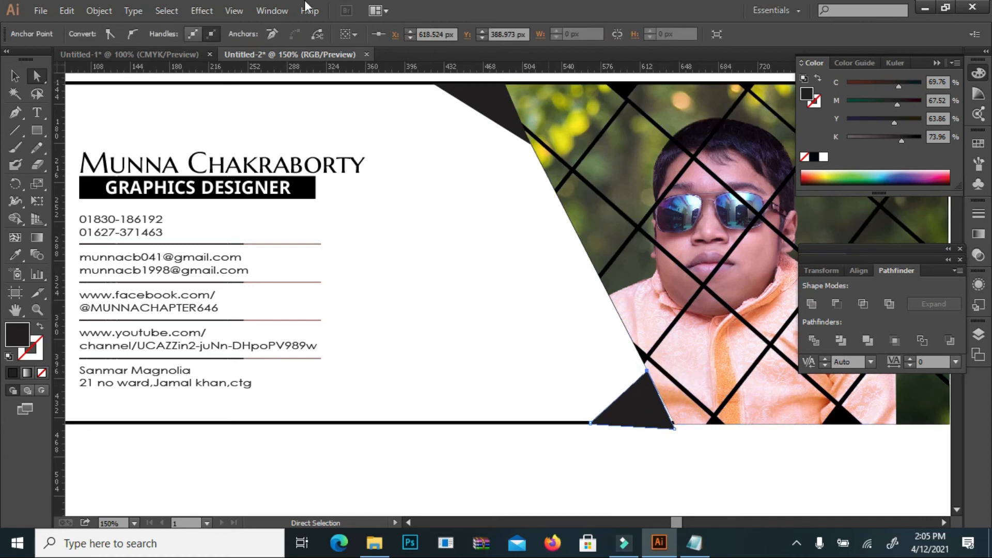
pyautogui.click(15, 76)
pyautogui.click(385, 259)
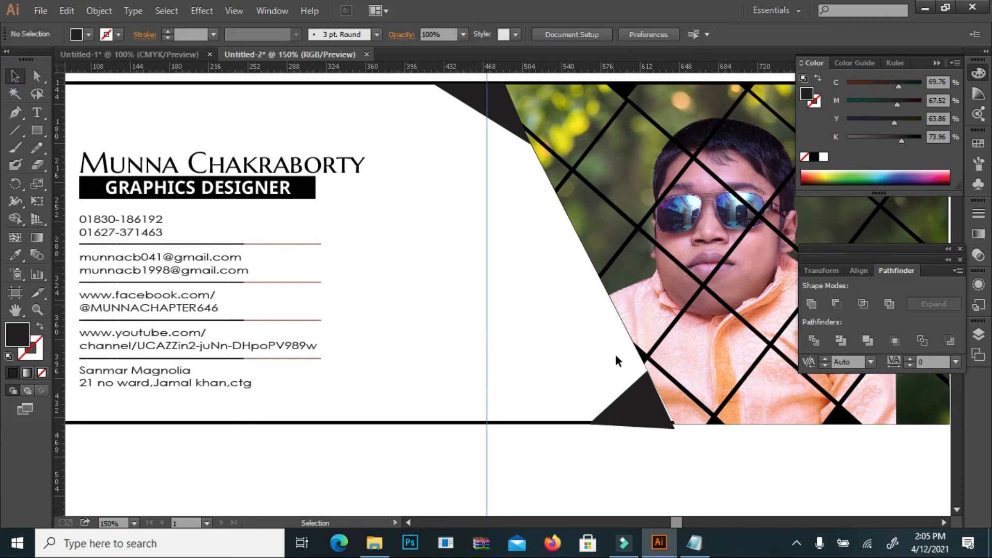
# - Set the lower triangle's opacity to 40%
pyautogui.click(645, 420)
pyautogui.click(463, 34)
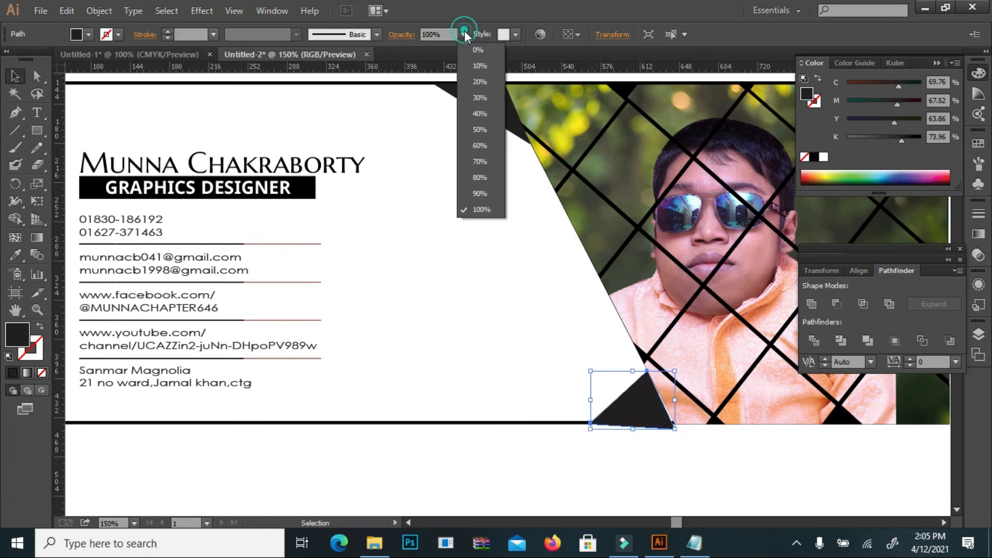
pyautogui.click(473, 123)
pyautogui.click(461, 312)
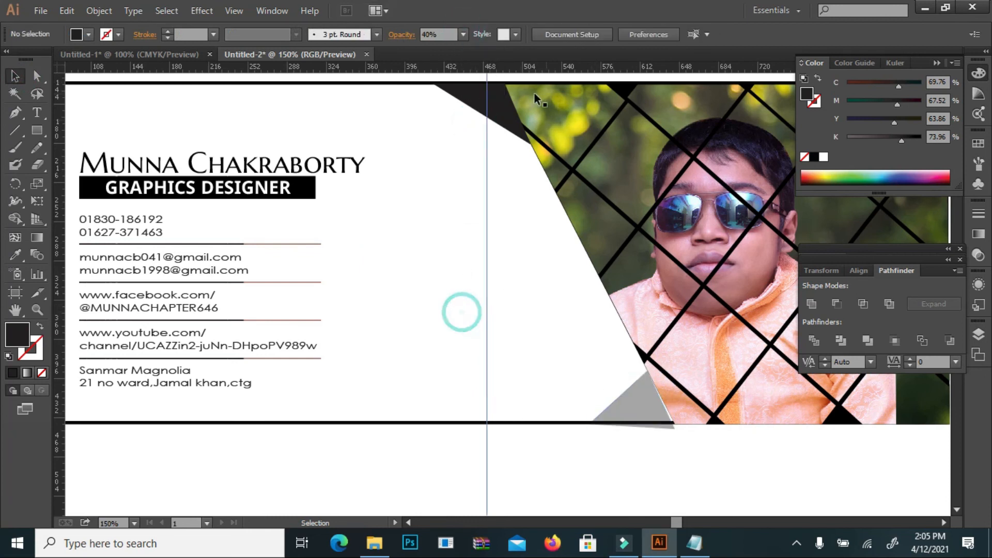
# - Copy the lower triangle's 40% opacity appearance onto the upper triangle with the Eyedropper
pyautogui.click(491, 90)
pyautogui.click(15, 254)
pyautogui.click(635, 408)
pyautogui.click(15, 76)
pyautogui.click(448, 394)
pyautogui.scroll(2, 440, 266)
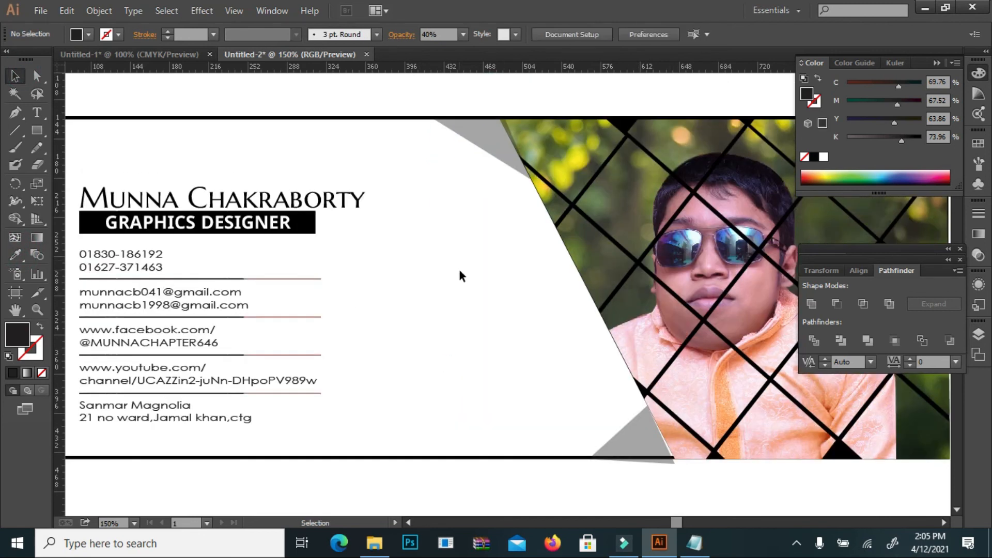
# - Place images.jpg from the desktop into the Untitled-2 document in Illustrator
pyautogui.hotkey('ctrl', '-')
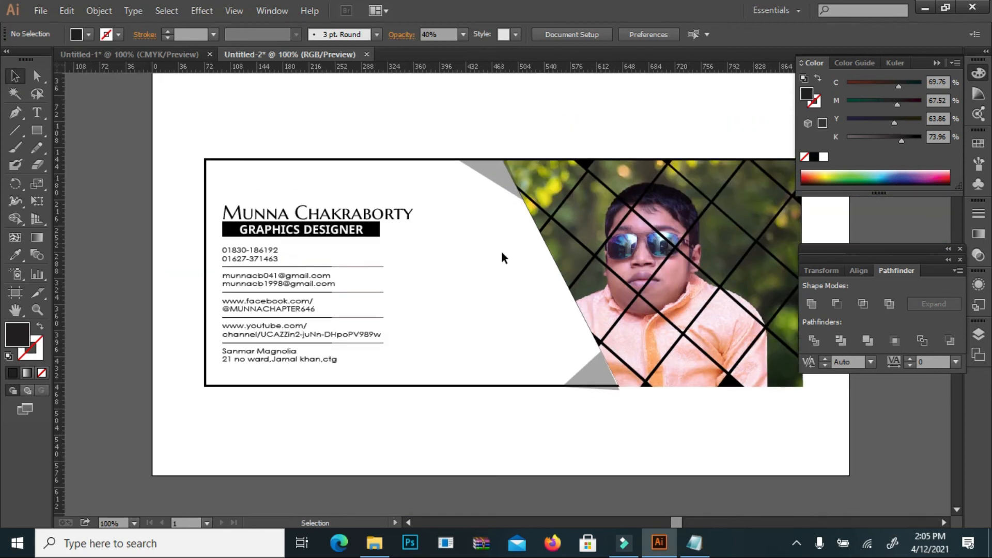
pyautogui.click(924, 7)
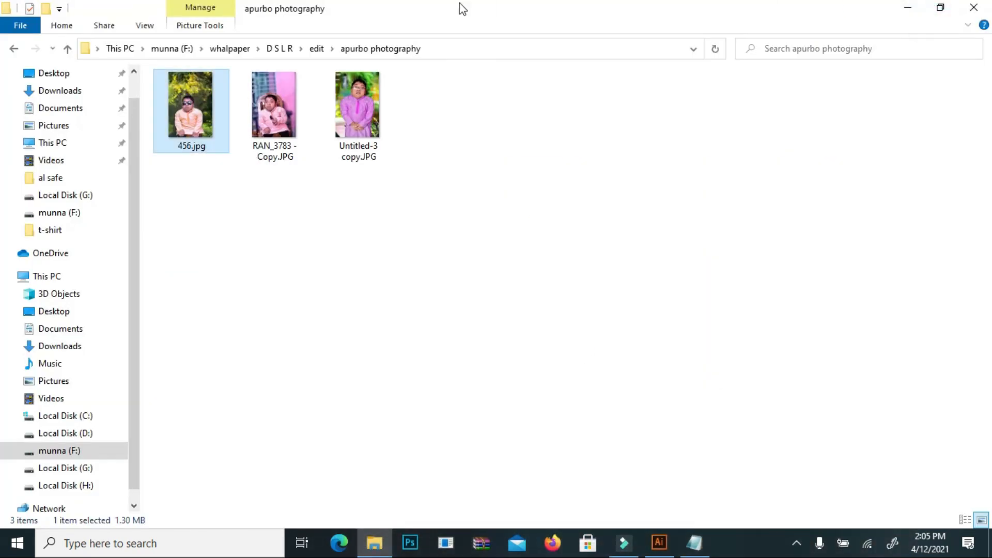
pyautogui.click(902, 6)
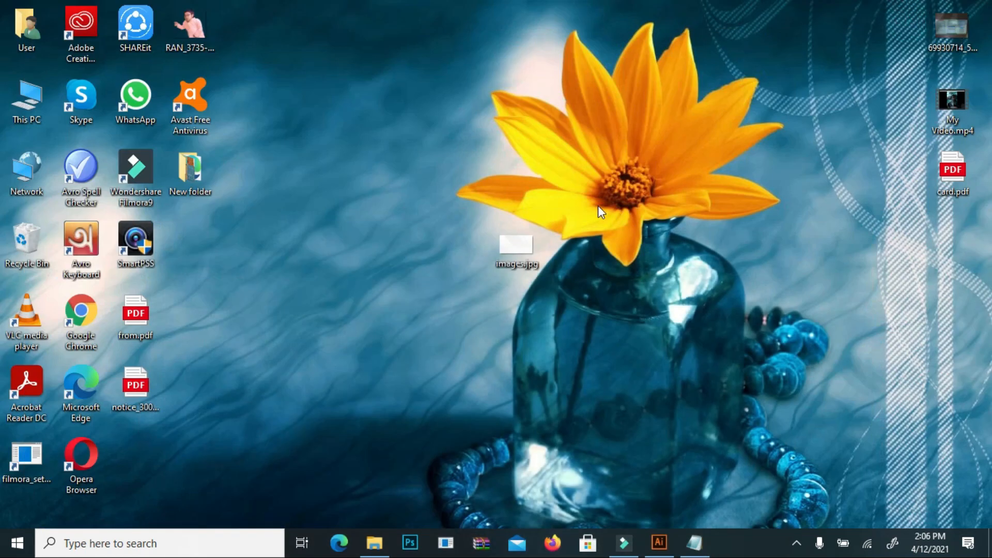
pyautogui.moveTo(520, 250); pyautogui.dragTo(436, 309)
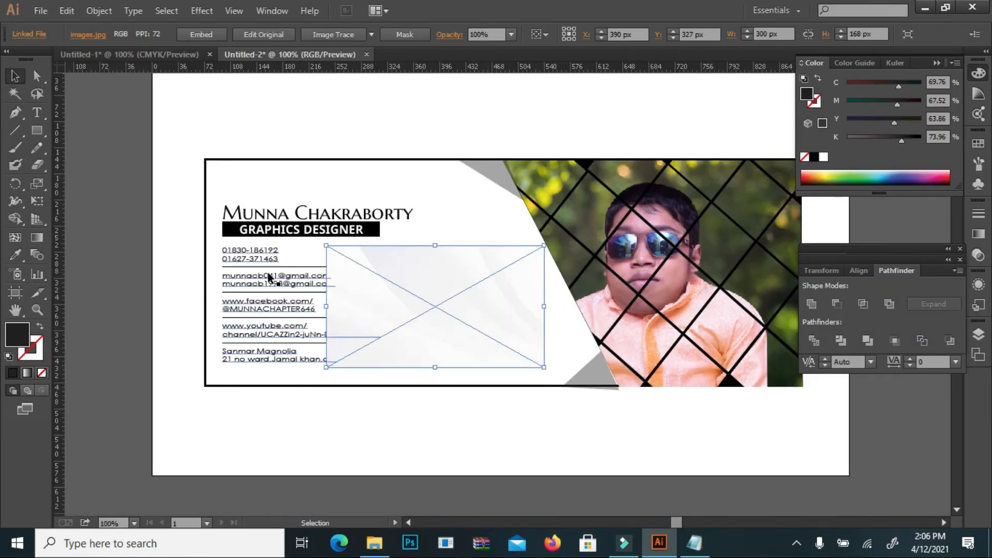
# - Enlarge the placed image to 830.5 x 348 px and align its upper-left corner with the banner frame
pyautogui.moveTo(361, 256); pyautogui.dragTo(243, 192)
pyautogui.moveTo(423, 283); pyautogui.dragTo(808, 413)
pyautogui.moveTo(807, 399)
pyautogui.mouseDown()
pyautogui.moveTo(800, 389)
pyautogui.moveTo(788, 405)
pyautogui.mouseUp()
pyautogui.scroll(-2, 641, 332)
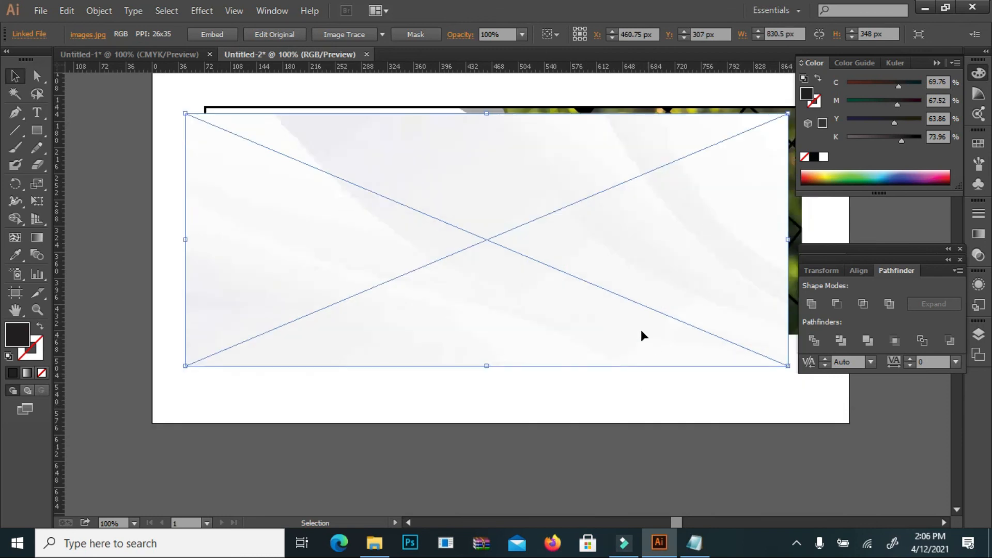
pyautogui.moveTo(264, 192); pyautogui.dragTo(284, 188)
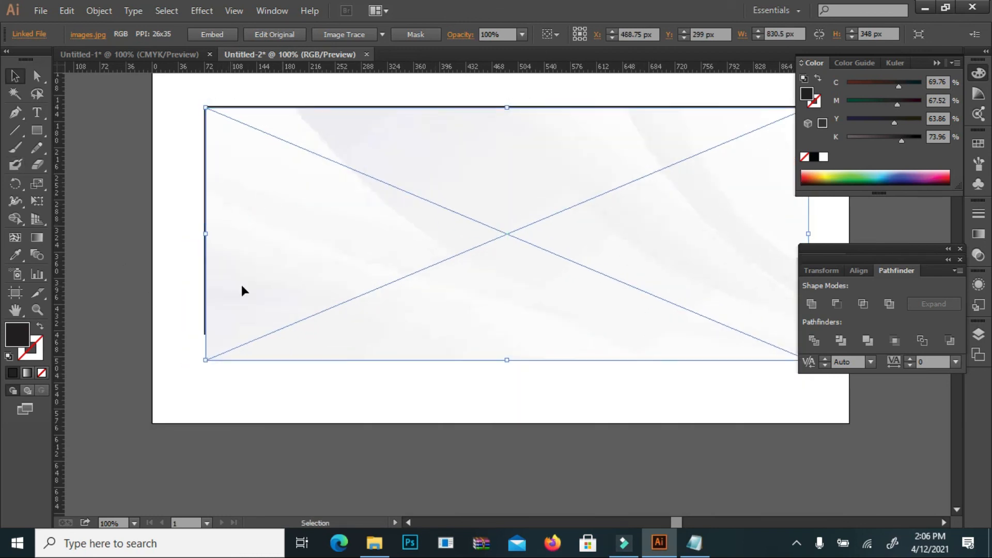
# - Reduce the placed image's height to 313 px and nudge it left to X 486.75 px to cover the banner
pyautogui.scroll(-2, 465, 314)
pyautogui.moveTo(509, 308); pyautogui.dragTo(506, 282)
pyautogui.click(17, 309)
pyautogui.moveTo(509, 215); pyautogui.dragTo(440, 299)
pyautogui.click(15, 76)
pyautogui.press('Left')
pyautogui.press('Left')
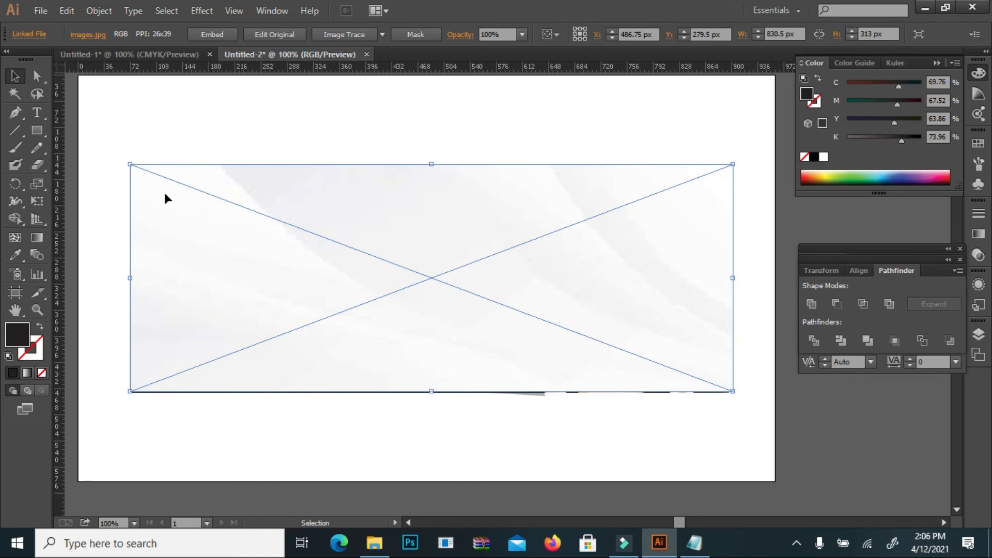
# - Embed the placed image and extend its lower edge to a height of 315 px
pyautogui.scroll(-2, 165, 192)
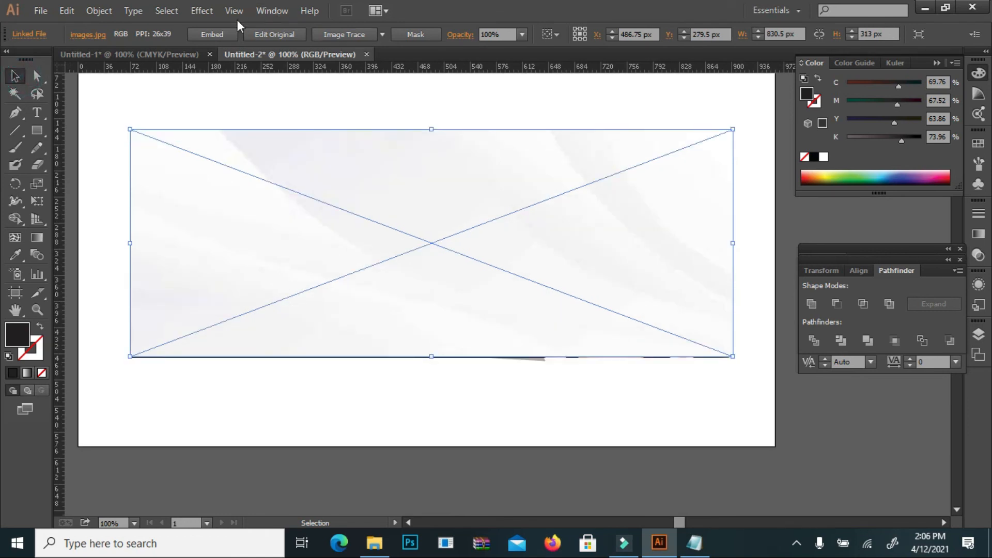
pyautogui.click(220, 35)
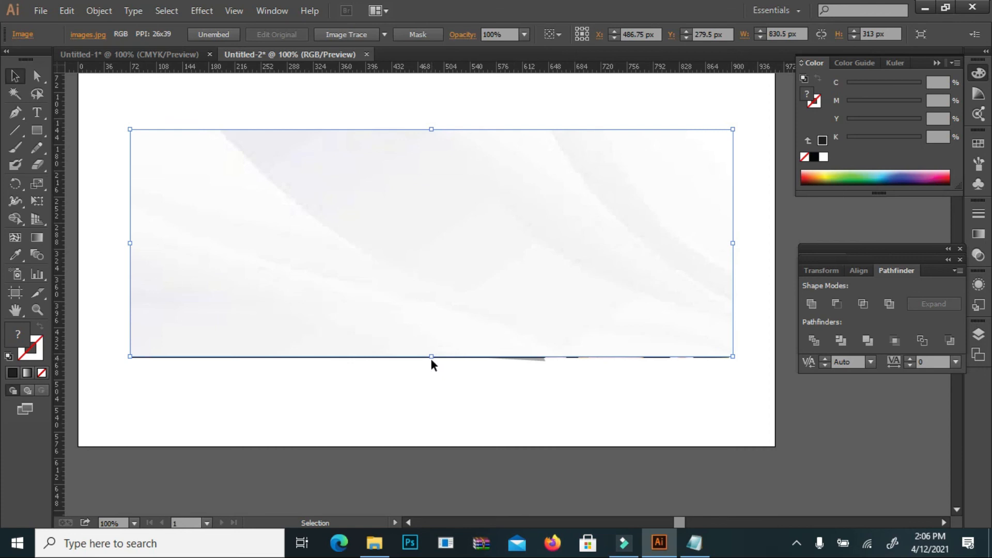
pyautogui.moveTo(432, 356); pyautogui.dragTo(431, 358)
pyautogui.click(400, 388)
# - Set the embedded background image's opacity to 30%
pyautogui.click(346, 168)
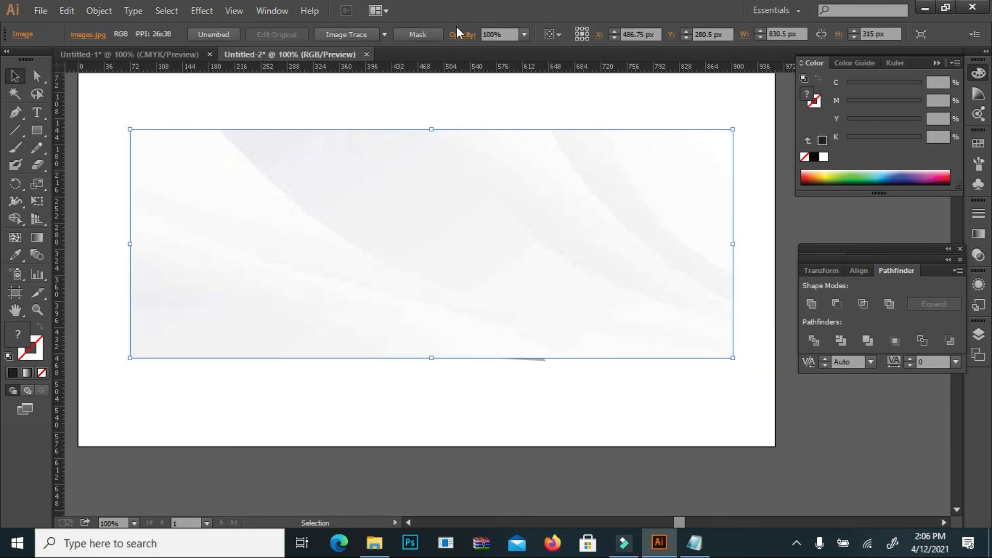
pyautogui.click(524, 34)
pyautogui.click(532, 95)
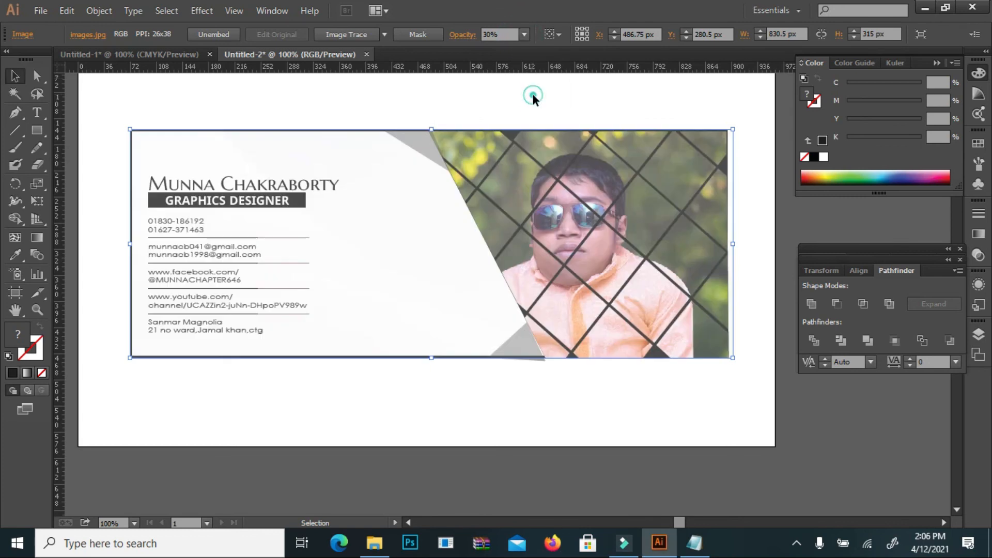
# - Send the embedded background image behind all other banner artwork
pyautogui.click(455, 86)
pyautogui.click(323, 157)
pyautogui.click(298, 99)
pyautogui.click(275, 160)
pyautogui.rightClick(276, 161)
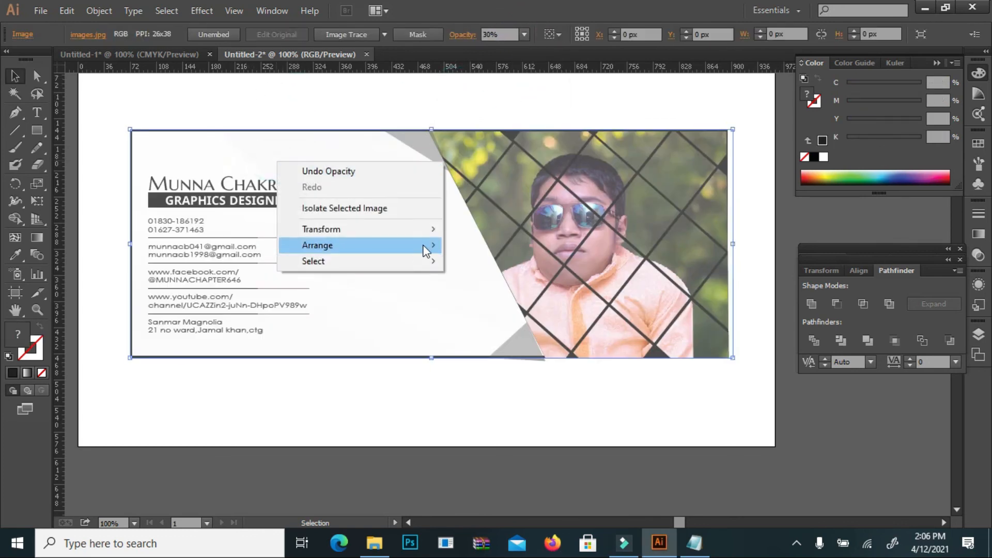
pyautogui.moveTo(426, 251)
pyautogui.click(544, 292)
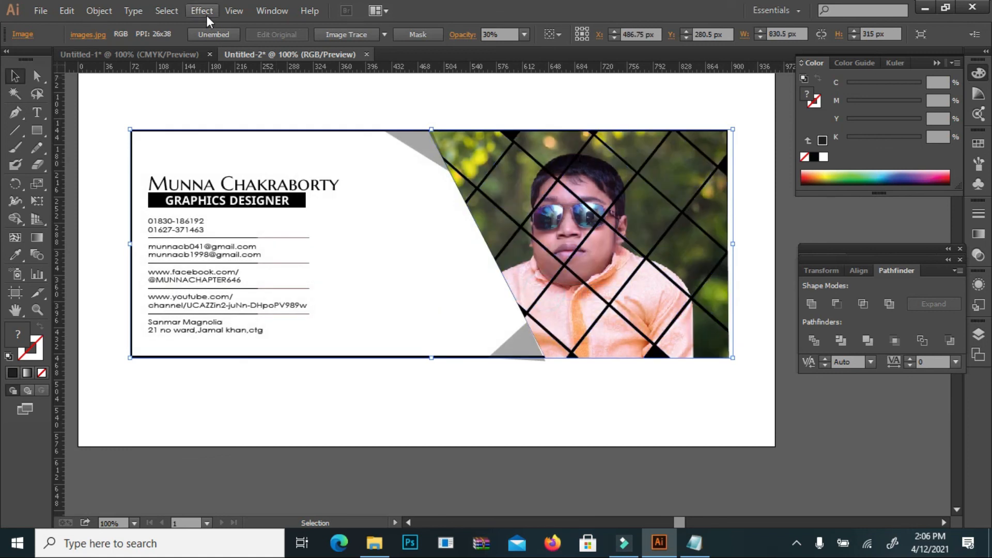
# - Undo the background image's change in stacking order
pyautogui.click(327, 108)
pyautogui.click(293, 148)
pyautogui.rightClick(377, 95)
pyautogui.click(397, 103)
pyautogui.click(361, 102)
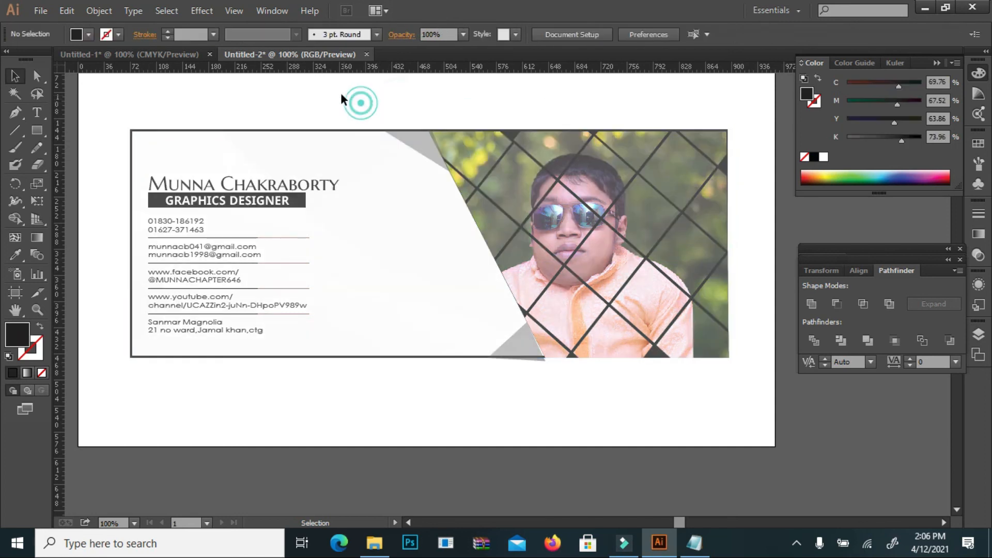
# - Send the semi-transparent background image to the very back of the banner's stacking order
pyautogui.click(306, 141)
pyautogui.rightClick(307, 141)
pyautogui.moveTo(424, 225)
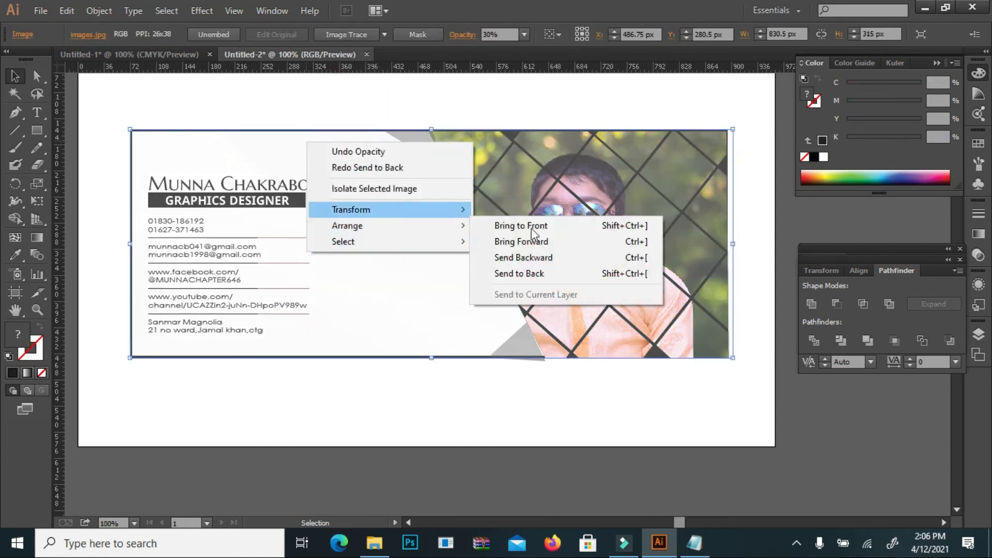
pyautogui.click(499, 270)
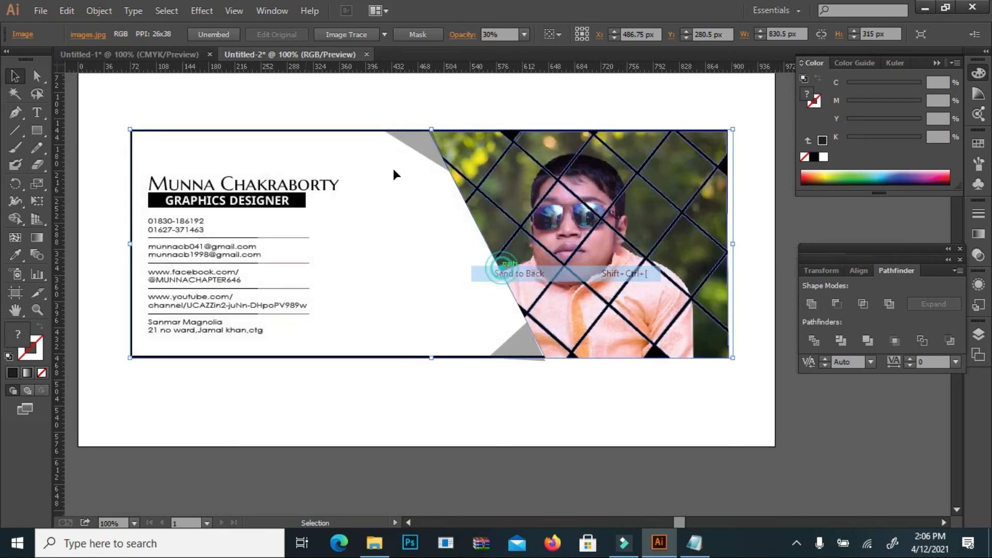
pyautogui.click(322, 106)
# - Try setting the background image's opacity to 80%, and undo the change
pyautogui.click(364, 179)
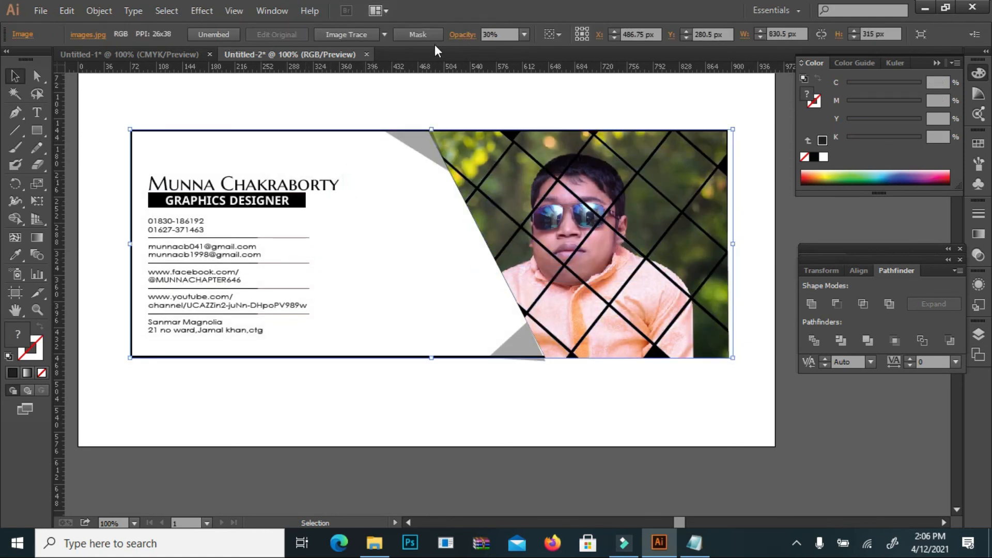
pyautogui.click(524, 35)
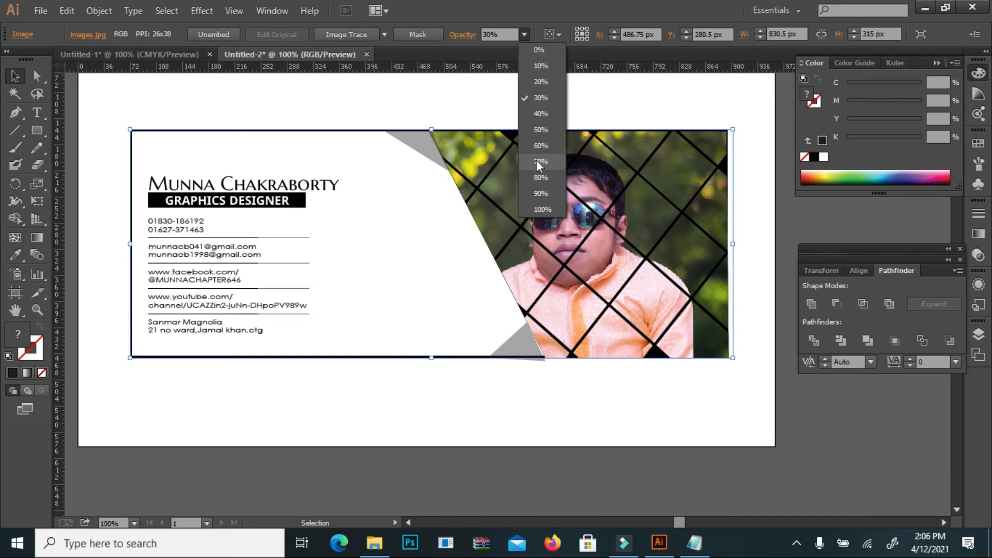
pyautogui.click(538, 175)
pyautogui.rightClick(466, 82)
pyautogui.click(495, 88)
pyautogui.click(388, 107)
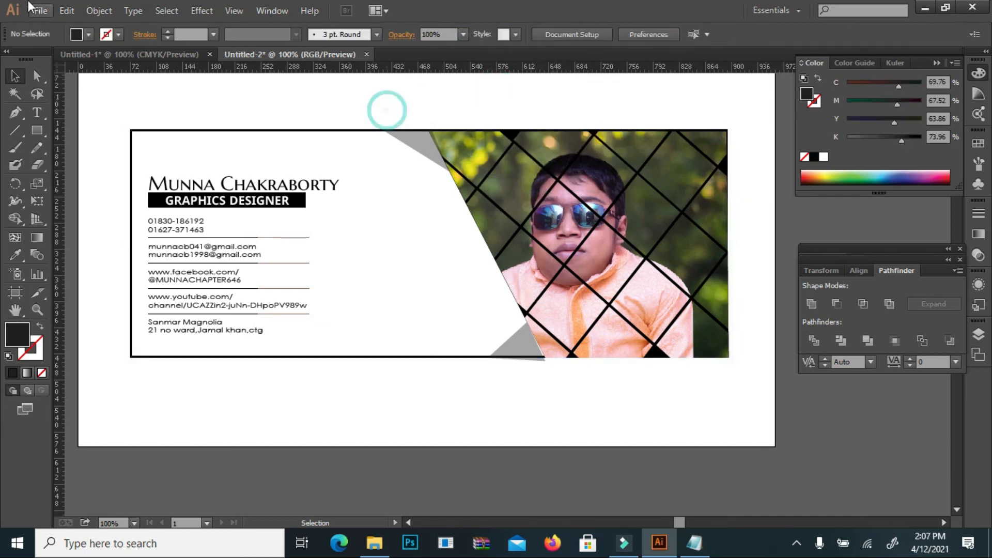
# - Unlock the white banner frame and set its opacity to 70%
pyautogui.click(106, 10)
pyautogui.click(190, 107)
pyautogui.click(386, 187)
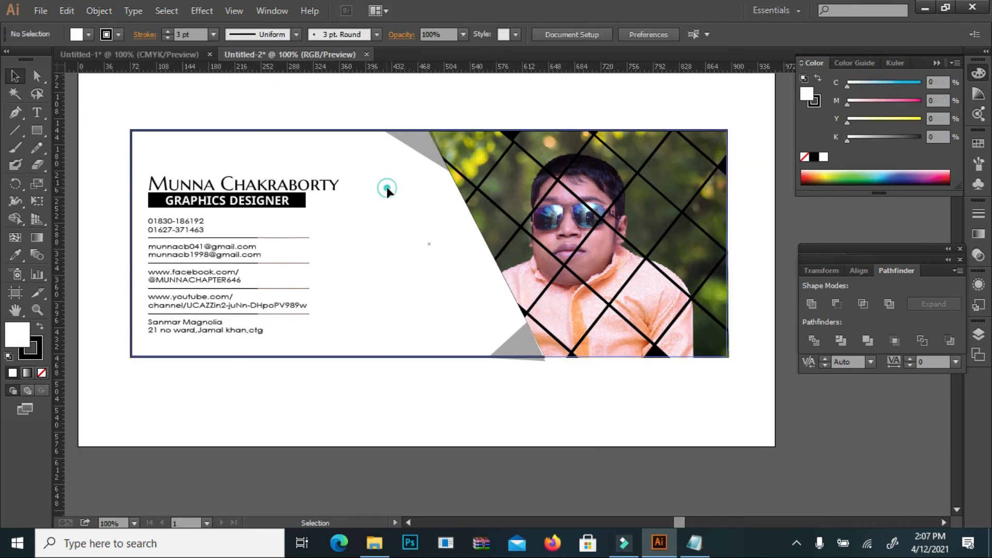
pyautogui.click(462, 34)
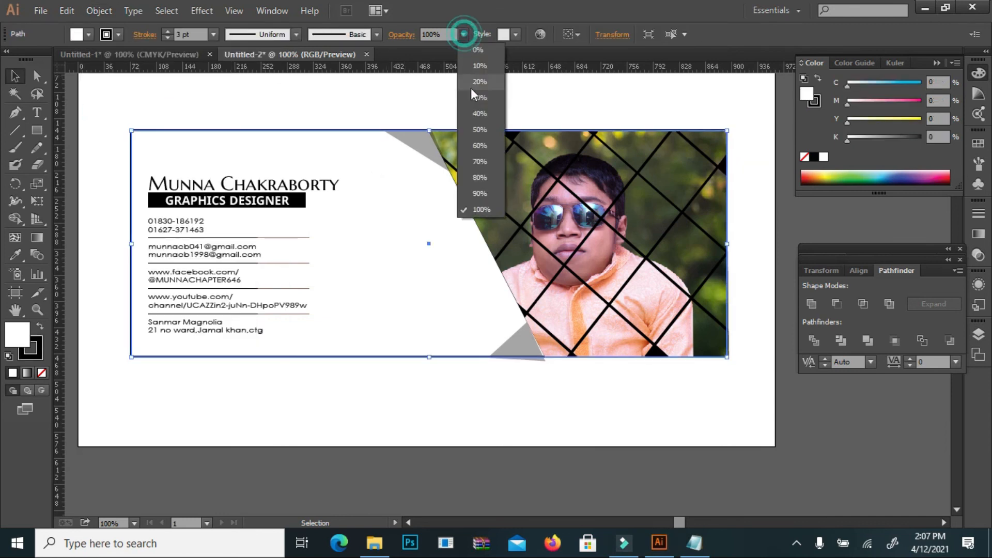
pyautogui.click(474, 161)
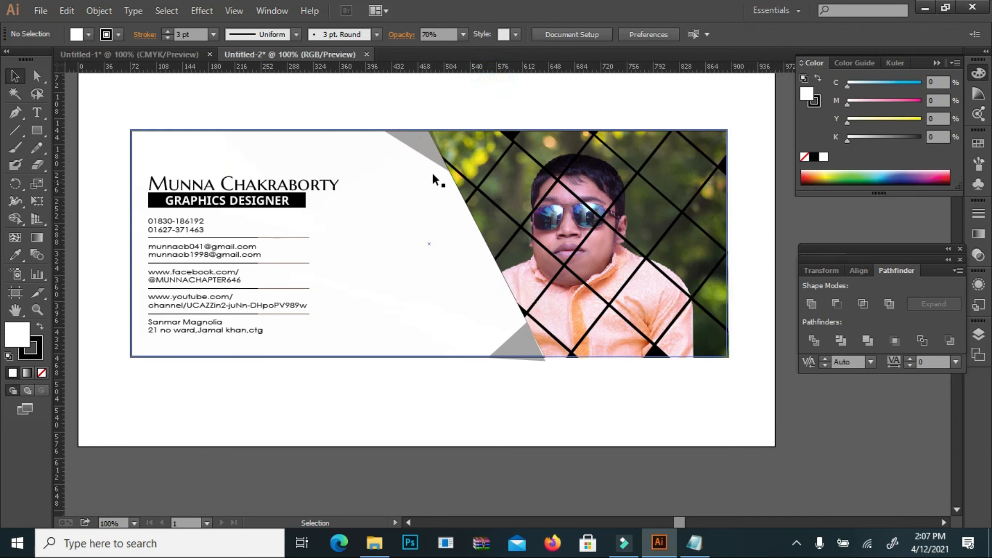
pyautogui.click(391, 273)
pyautogui.click(388, 86)
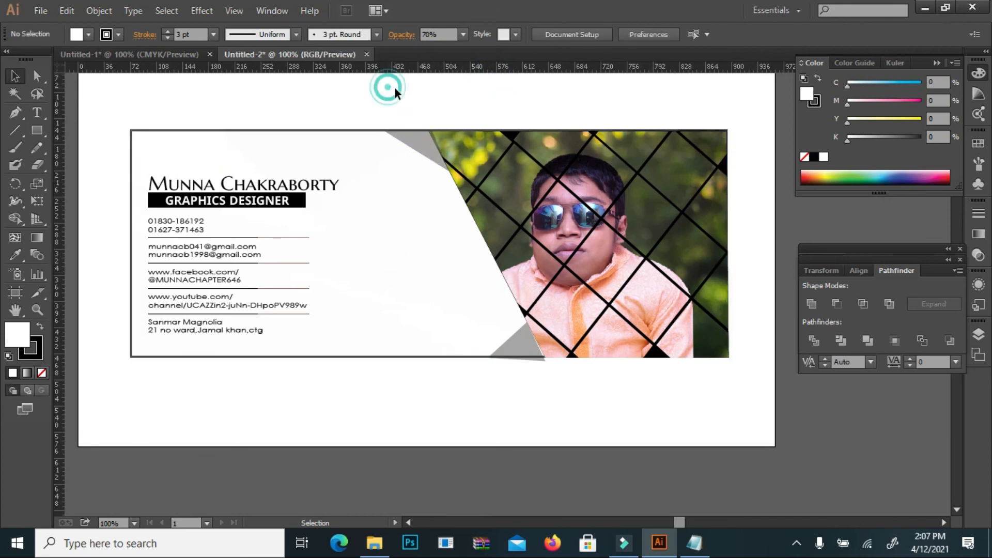
# - Remove the banner frame's black outline by setting its stroke to 0 pt
pyautogui.click(228, 155)
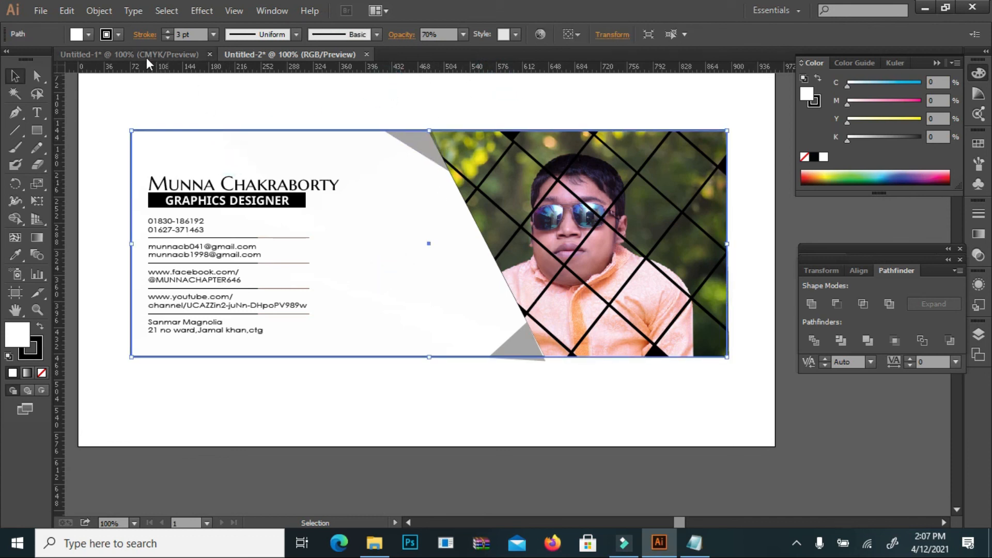
pyautogui.click(147, 109)
# - Group all the banner artwork, including the text, divider lines, photo grid, triangles, frame and background image
pyautogui.moveTo(126, 97); pyautogui.dragTo(755, 361)
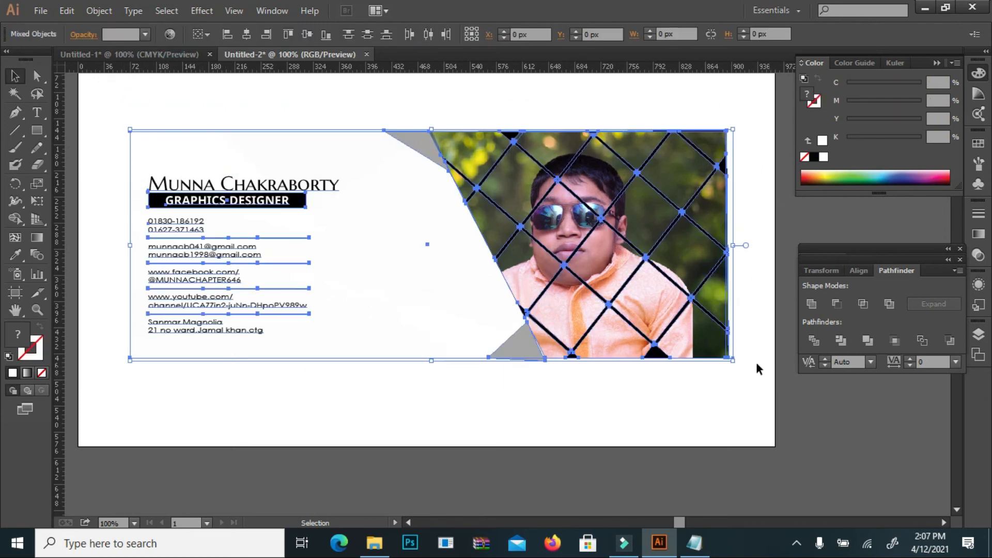
pyautogui.rightClick(438, 288)
pyautogui.click(476, 347)
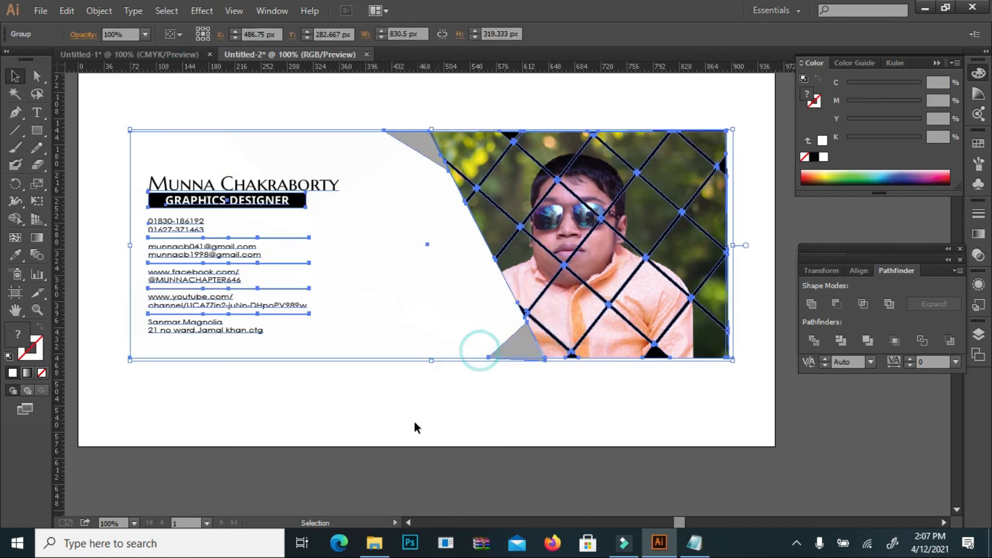
pyautogui.click(405, 426)
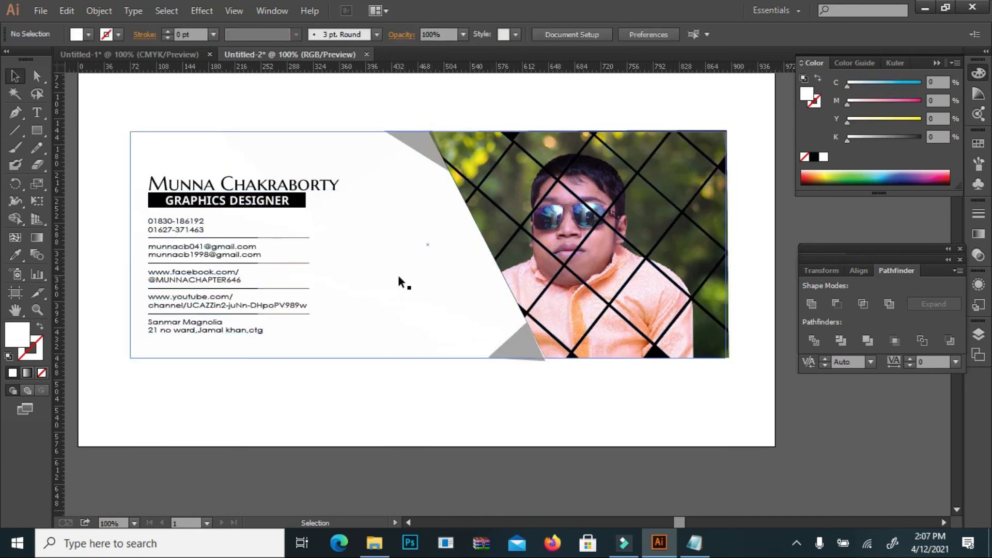
pyautogui.scroll(2, 401, 282)
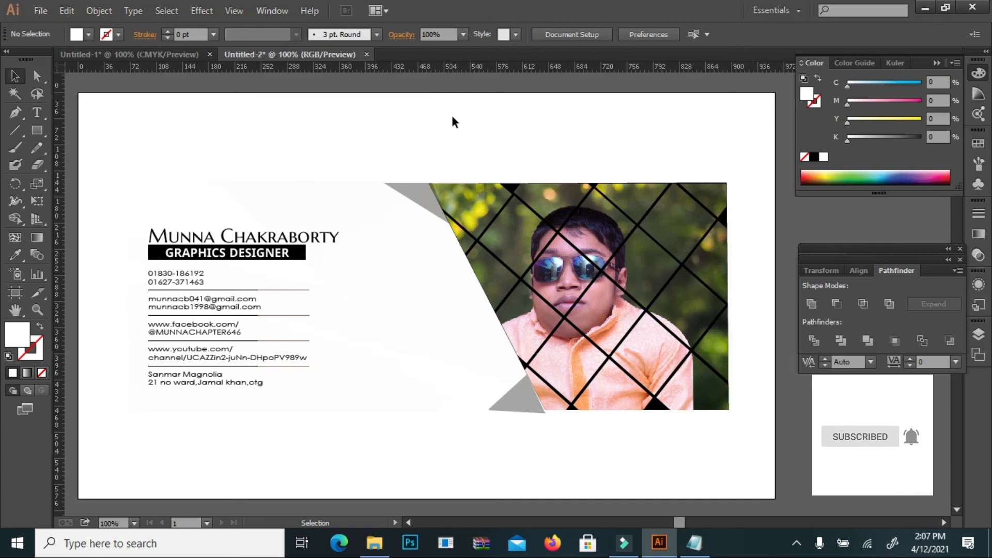
pyautogui.scroll(-1, 450, 122)
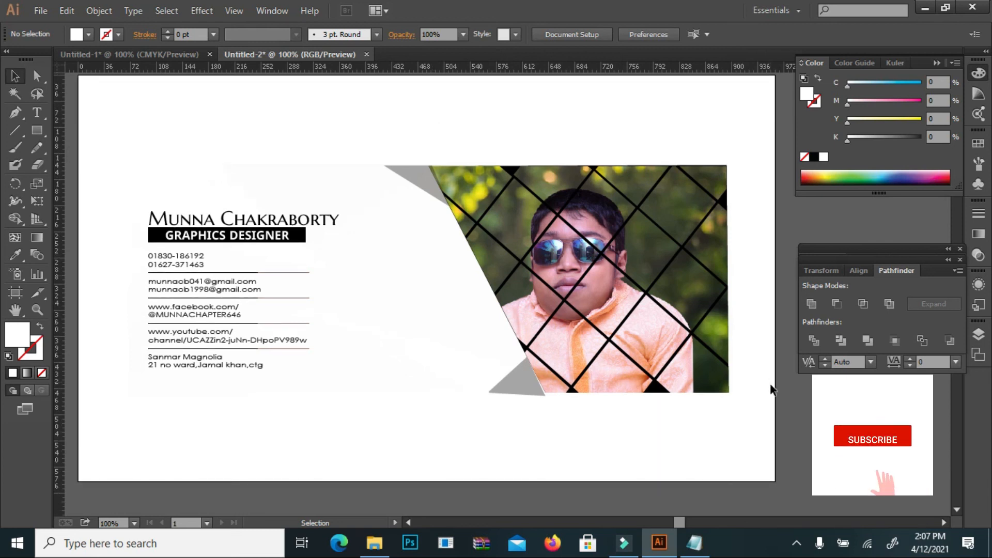
pyautogui.click(796, 543)
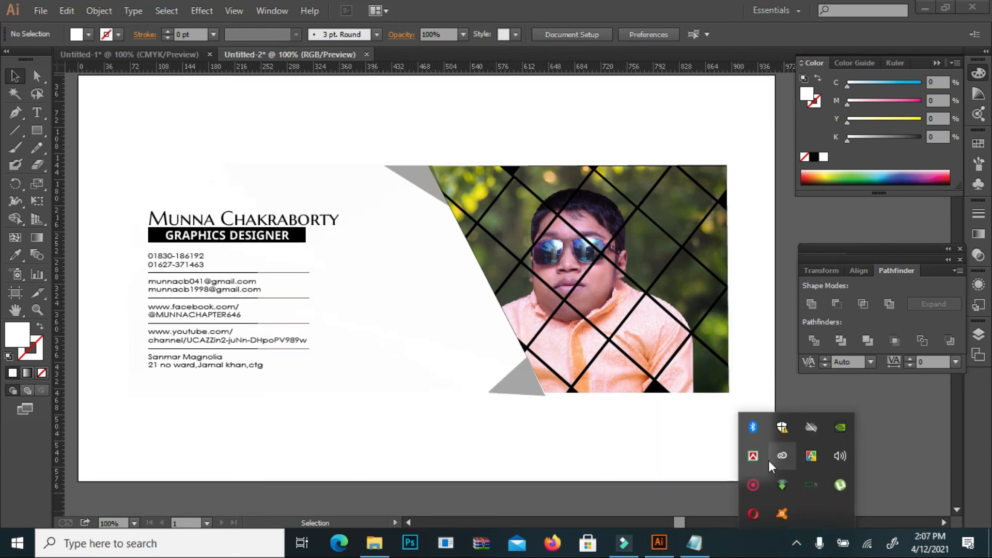
pyautogui.rightClick(812, 463)
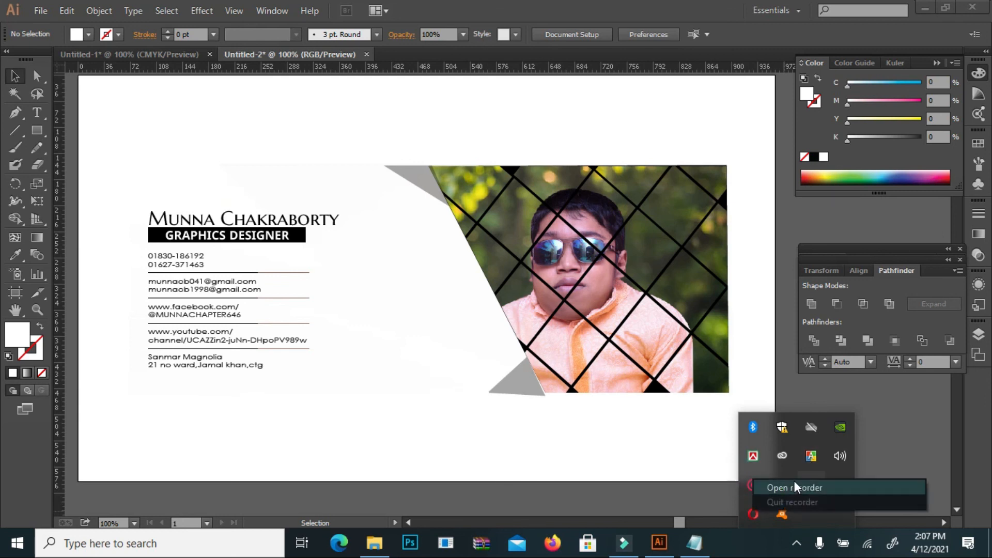
pyautogui.click(795, 484)
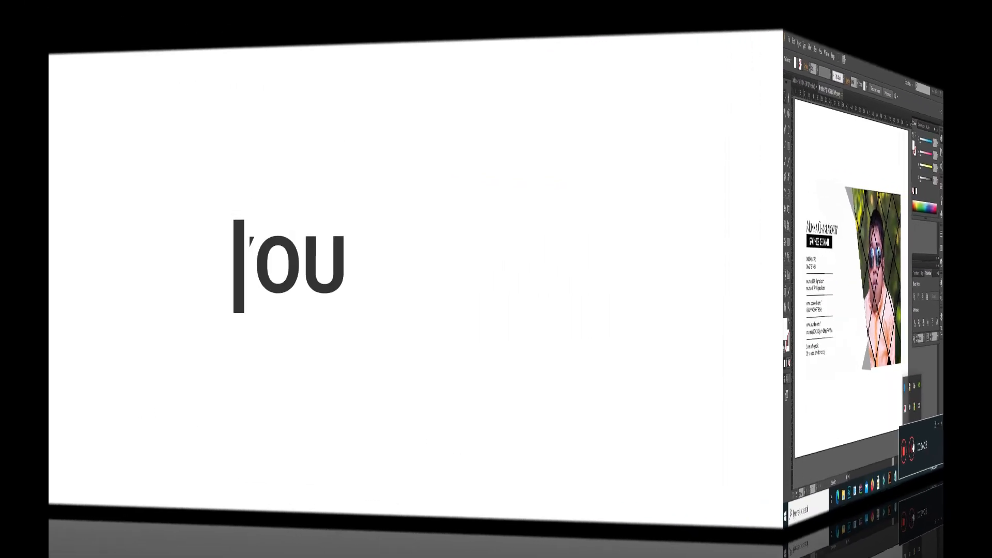